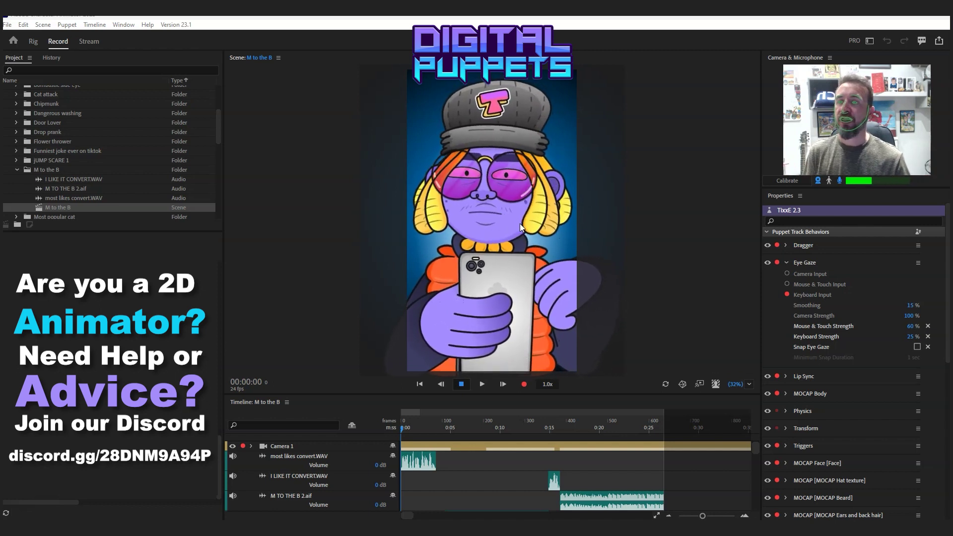
Mute the Character Animator microphone and switch to the Tikky 2.0 file in Animate
{"action": "left_click", "coordinate": [840, 180]}
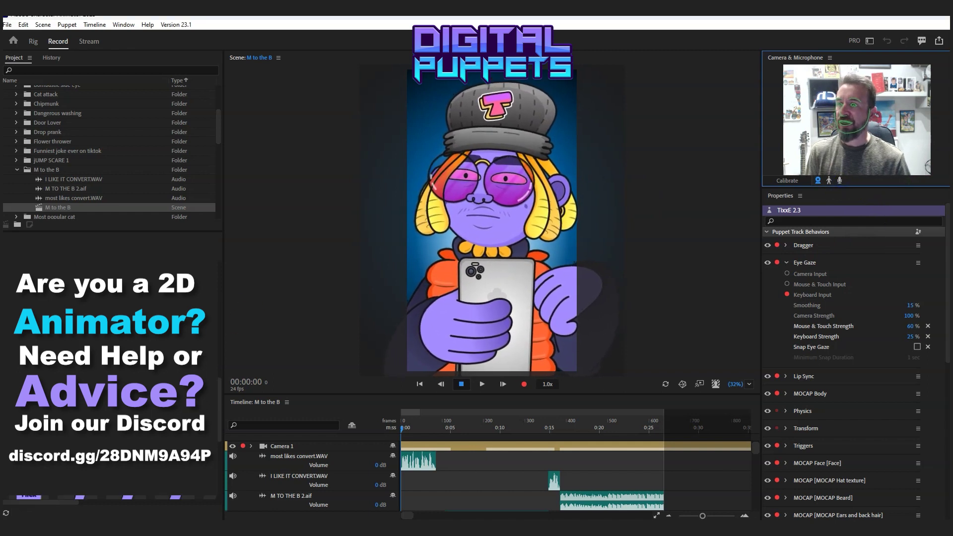
{"action": "scroll", "coordinate": [109, 149], "scroll_direction": "up", "scroll_amount": 3}
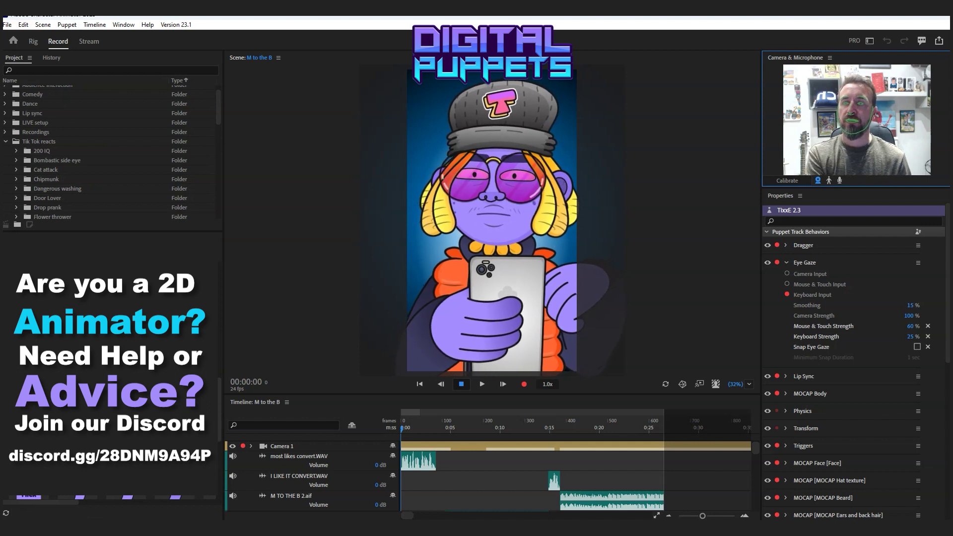
{"action": "left_click", "coordinate": [109, 377]}
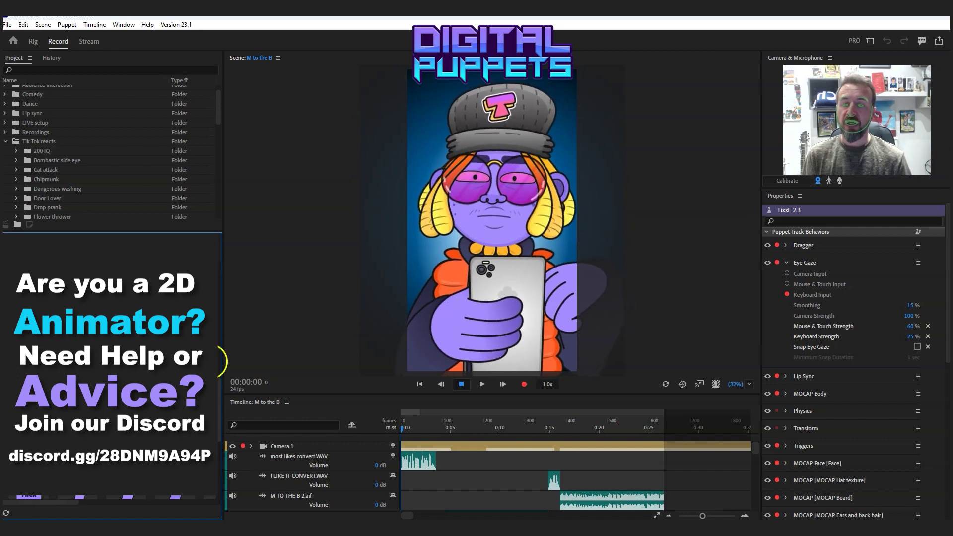
{"action": "mouse_move", "coordinate": [485, 516]}
{"action": "left_click", "coordinate": [484, 476]}
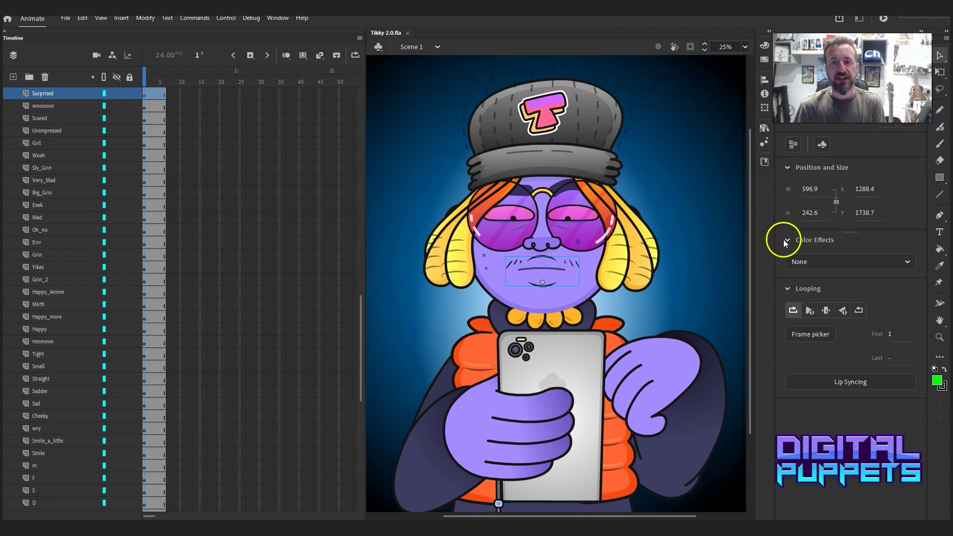
Zoom out and back in on the character and select the Mouth folder's oH and uh layers
{"action": "key", "text": "ctrl+minus"}
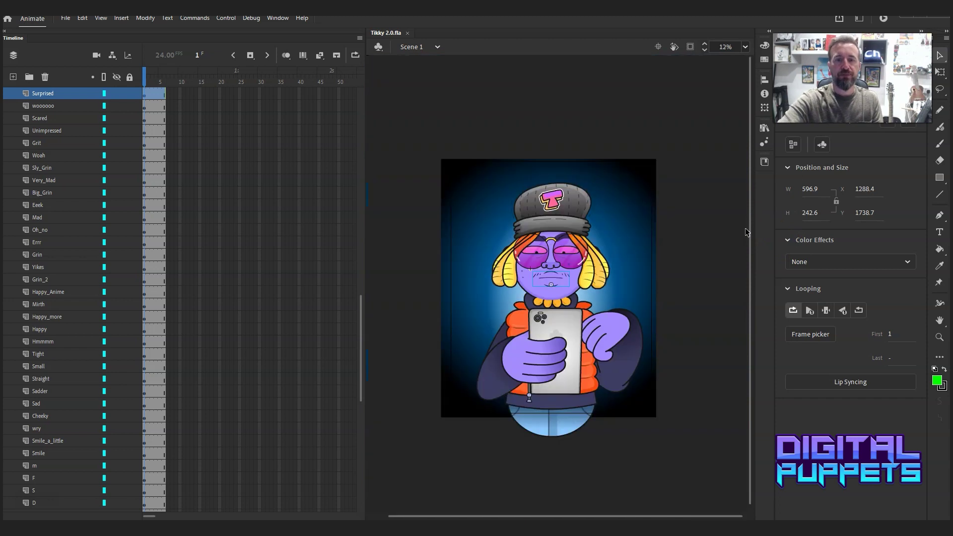
{"action": "key", "text": "ctrl+equal"}
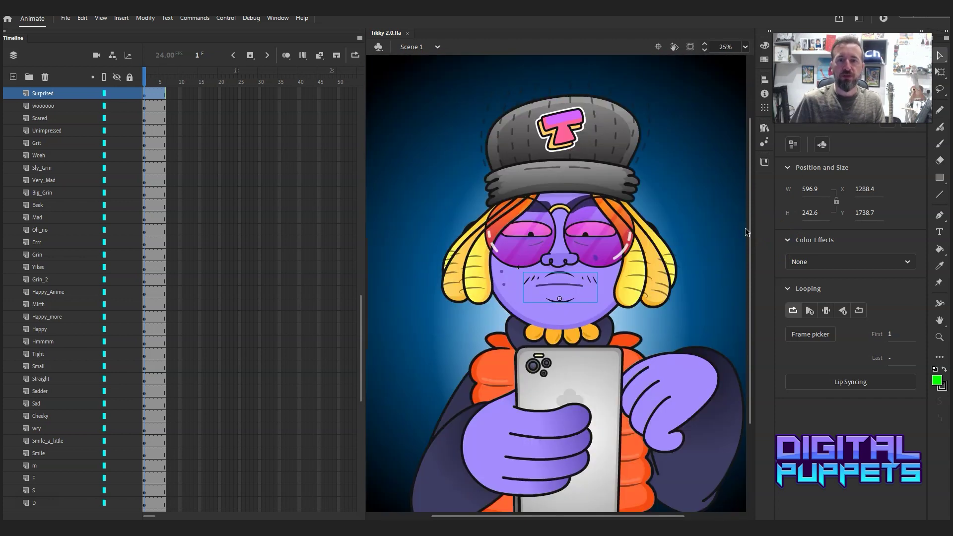
{"action": "scroll", "coordinate": [77, 145], "scroll_direction": "up", "scroll_amount": 8}
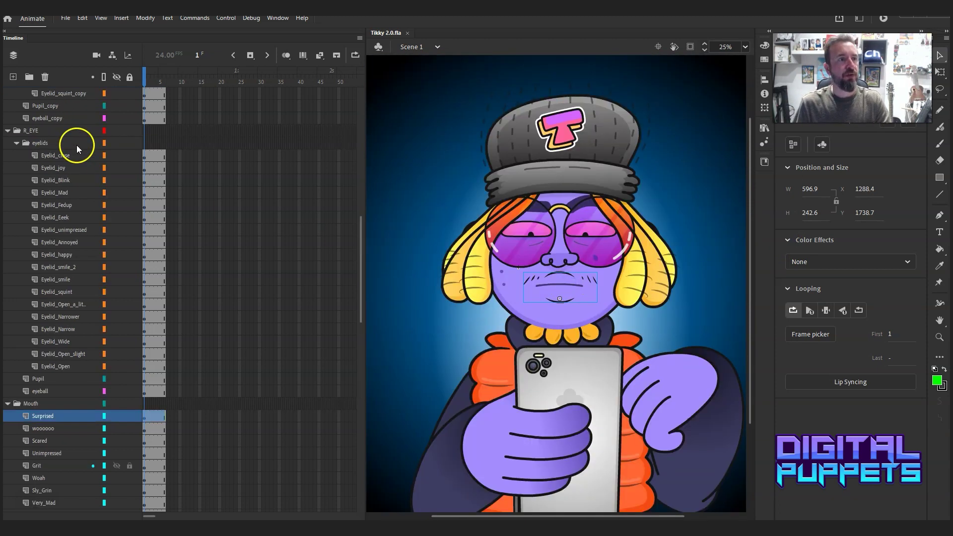
{"action": "scroll", "coordinate": [77, 146], "scroll_direction": "down", "scroll_amount": 7}
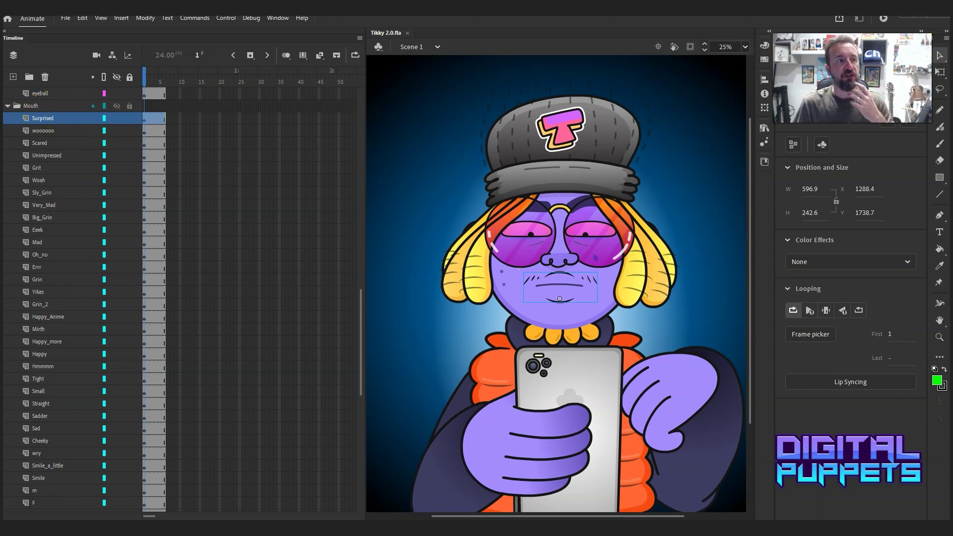
{"action": "scroll", "coordinate": [11, 114], "scroll_direction": "up", "scroll_amount": 1}
{"action": "left_click", "coordinate": [11, 142]}
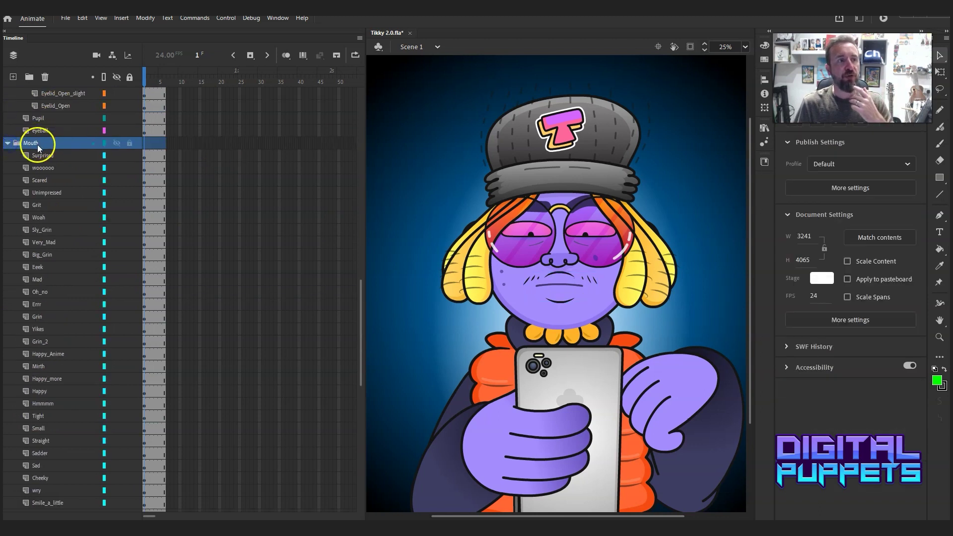
{"action": "scroll", "coordinate": [53, 233], "scroll_direction": "down", "scroll_amount": 8}
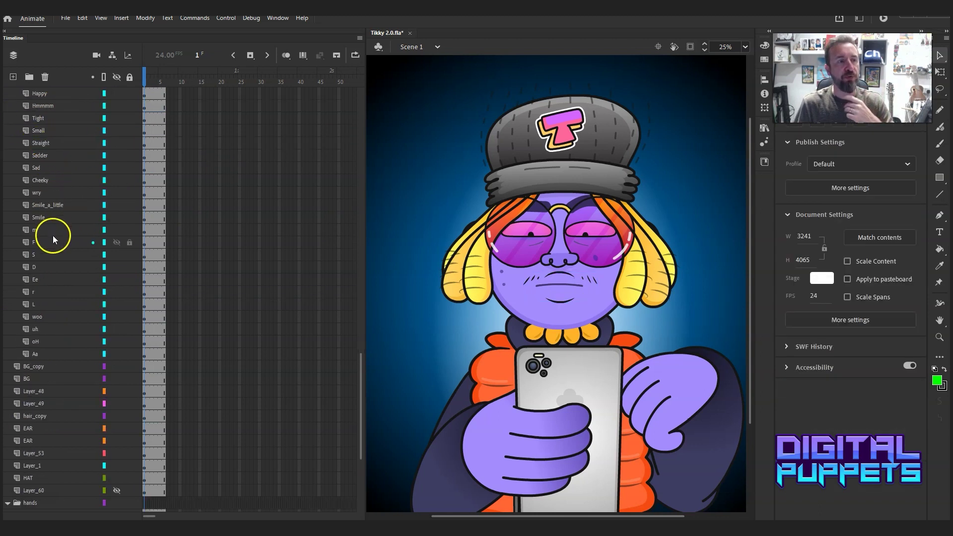
{"action": "left_click", "coordinate": [33, 344]}
{"action": "left_click", "coordinate": [44, 329]}
Hide every Mouth folder layer, then make only the Aa layer visible again
{"action": "scroll", "coordinate": [70, 313], "scroll_direction": "up", "scroll_amount": 4}
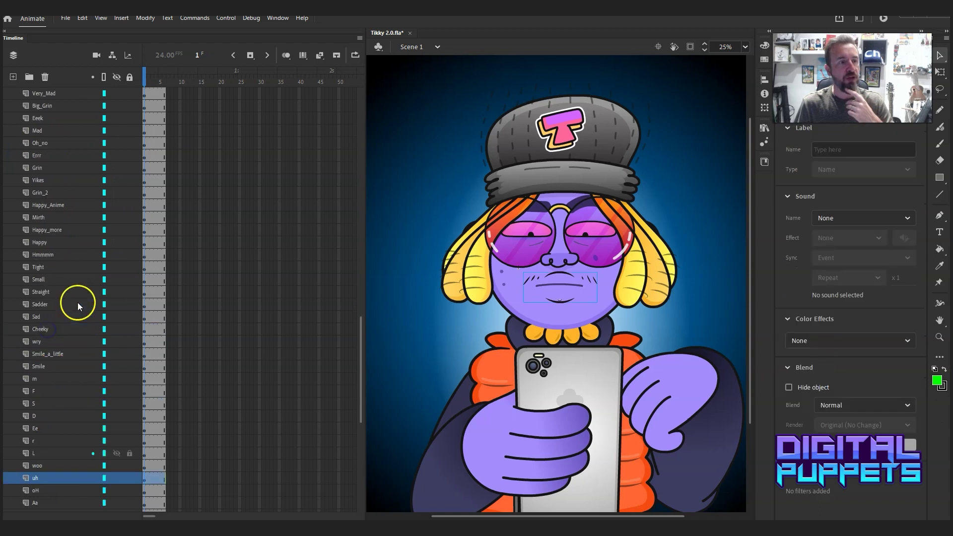
{"action": "scroll", "coordinate": [64, 240], "scroll_direction": "up", "scroll_amount": 6}
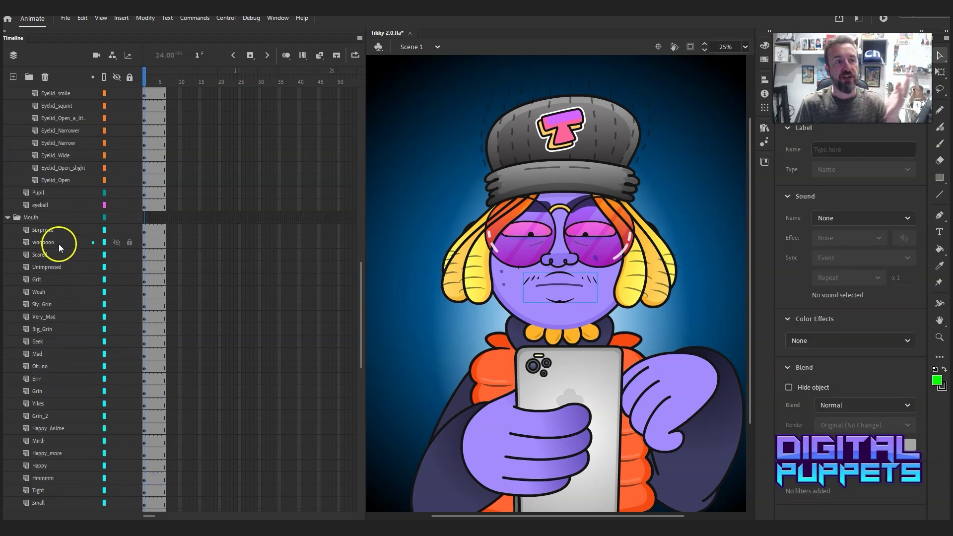
{"action": "scroll", "coordinate": [59, 244], "scroll_direction": "down", "scroll_amount": 3}
{"action": "left_click", "coordinate": [115, 119]}
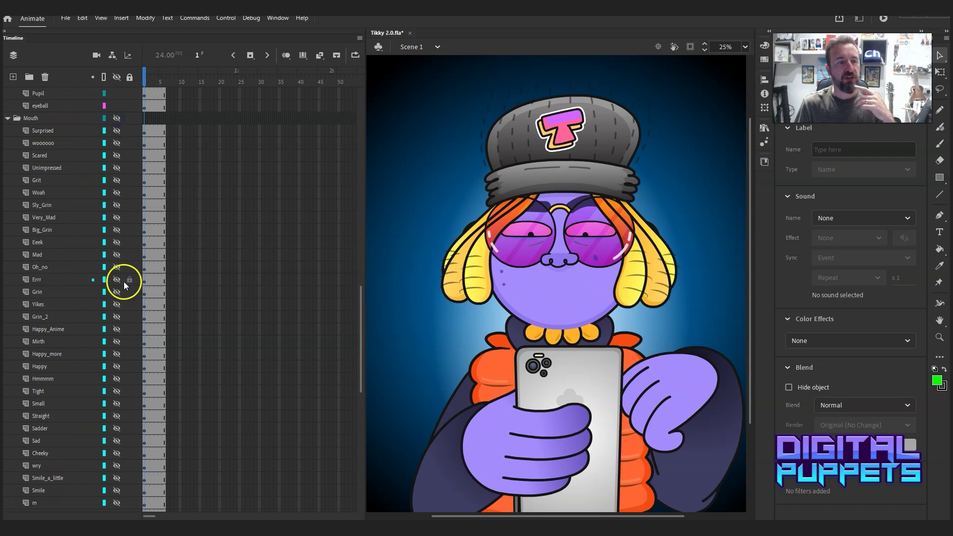
{"action": "scroll", "coordinate": [123, 281], "scroll_direction": "down", "scroll_amount": 8}
{"action": "left_click", "coordinate": [110, 304]}
{"action": "left_click", "coordinate": [118, 329]}
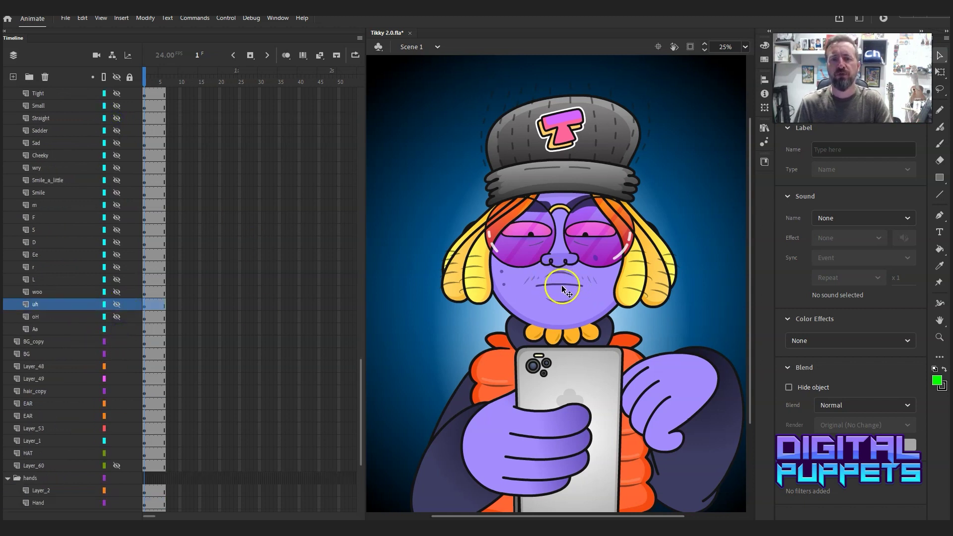
Draw a test line beside the hat and open Convert to Symbol (F8), then cancel it
{"action": "left_click", "coordinate": [564, 287]}
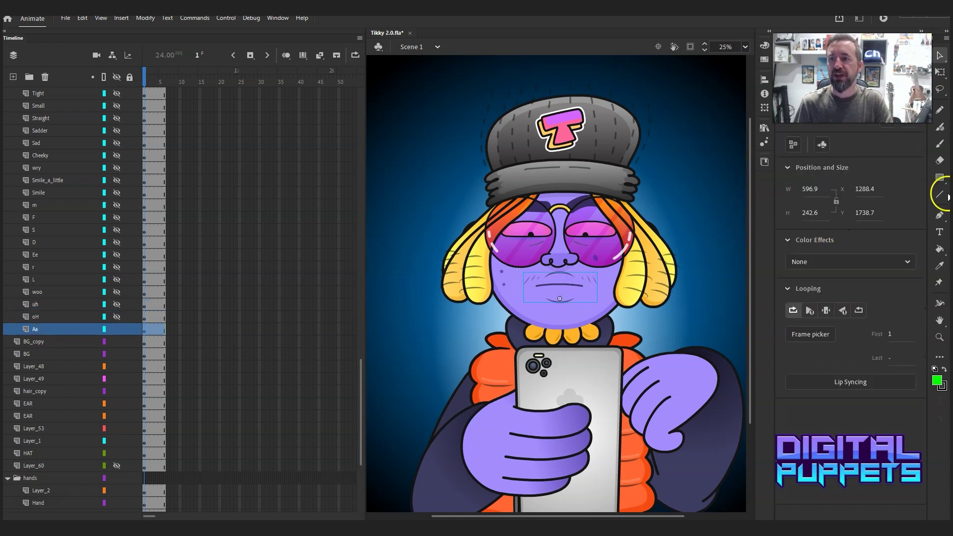
{"action": "left_click", "coordinate": [941, 195]}
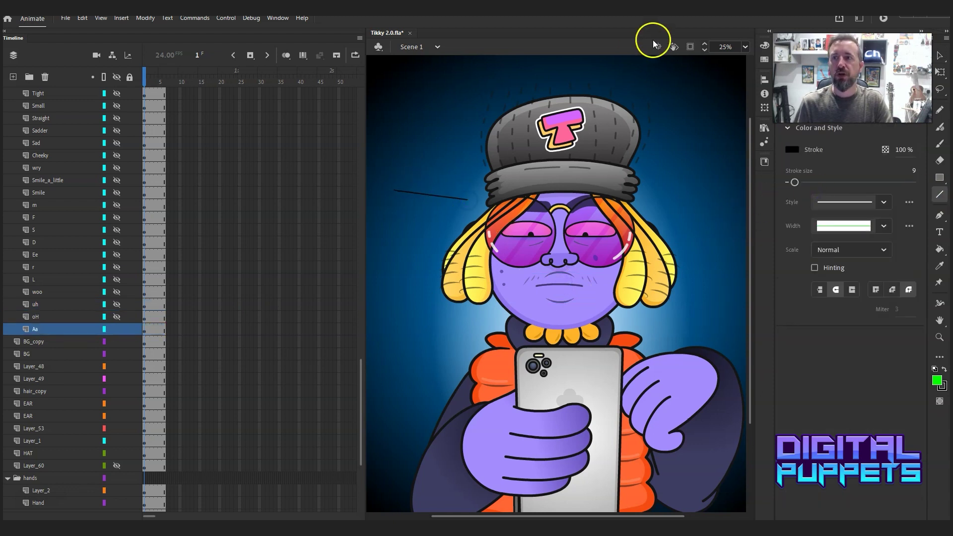
{"action": "left_click", "coordinate": [940, 56]}
{"action": "left_click", "coordinate": [452, 199]}
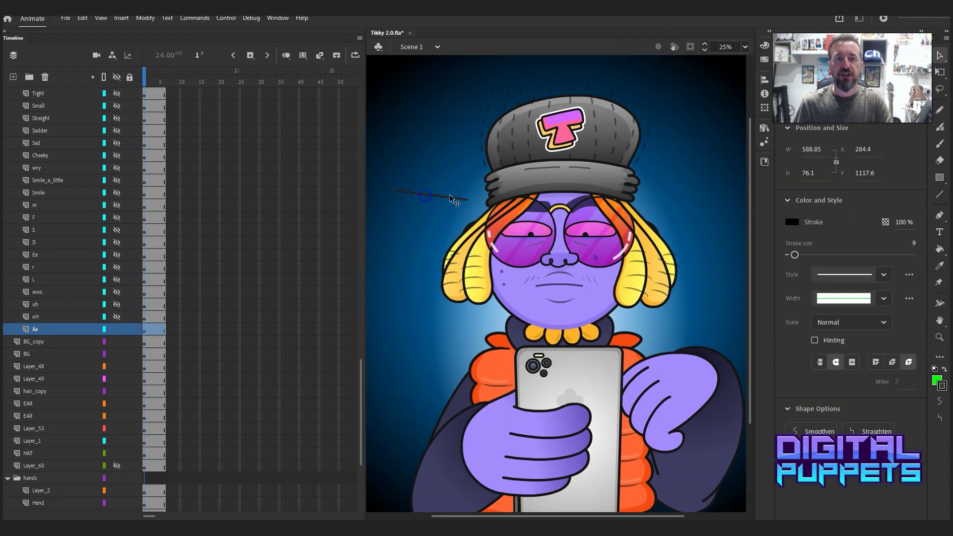
{"action": "key", "text": "F8"}
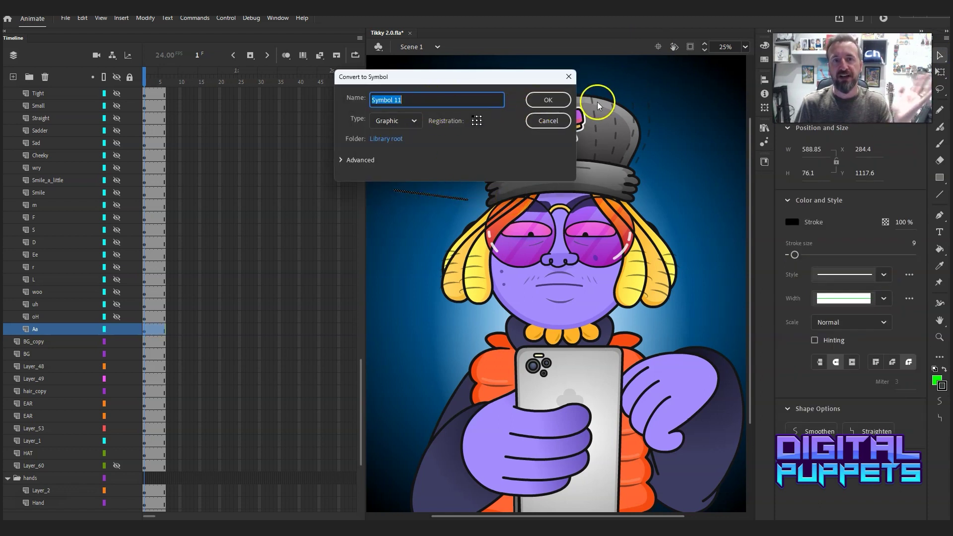
{"action": "left_click", "coordinate": [569, 77]}
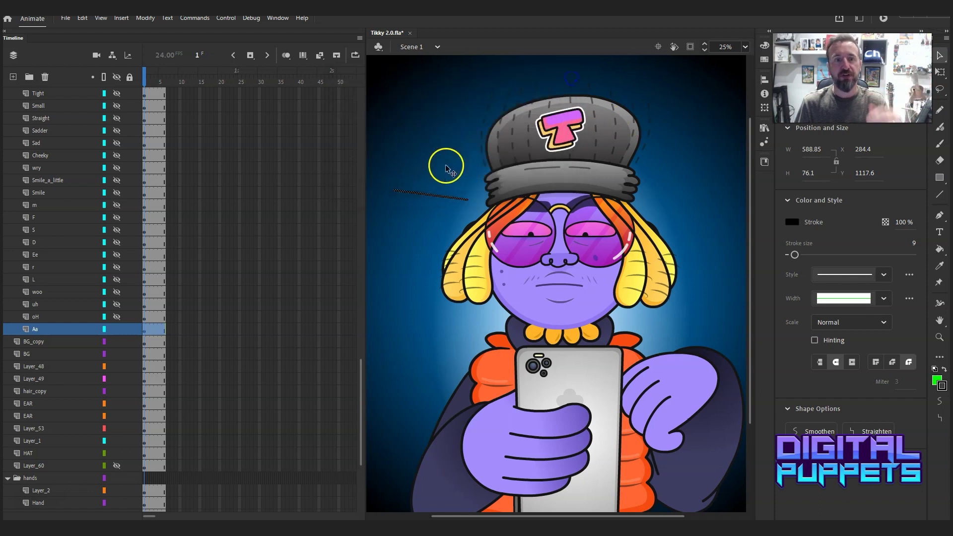
{"action": "left_click", "coordinate": [565, 286]}
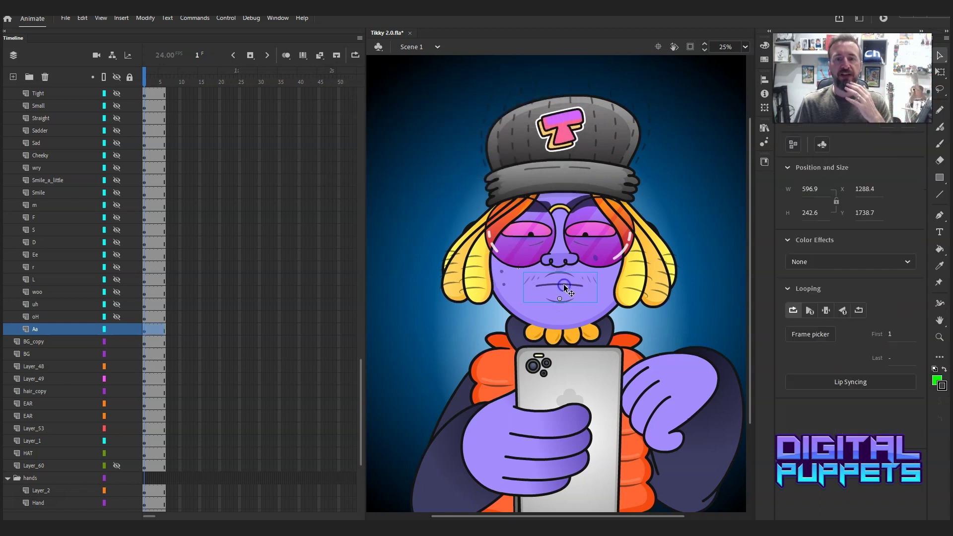
Open the MouthAa symbol, scrub to frame 6, and unlock all its layers
{"action": "double_click", "coordinate": [564, 286]}
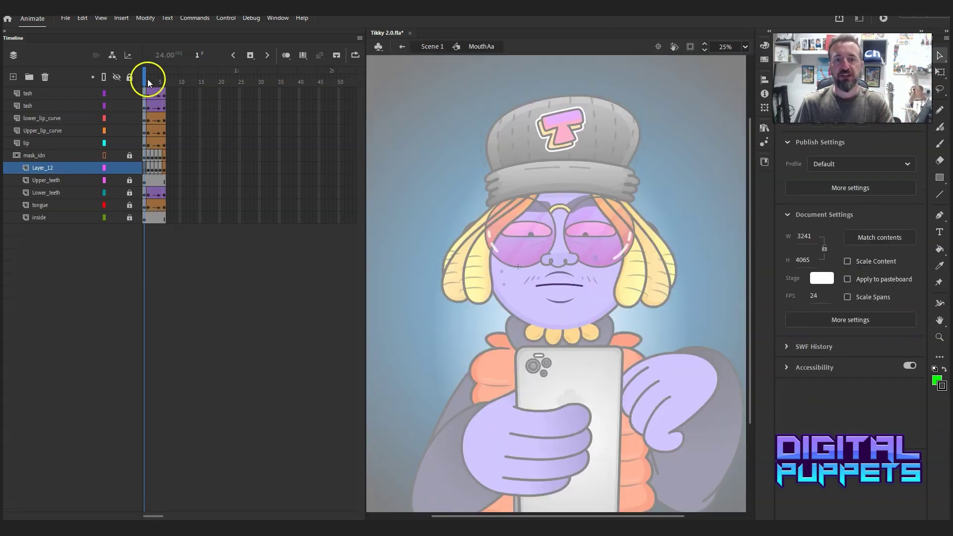
{"action": "mouse_move", "coordinate": [146, 81]}
{"action": "left_mouse_down"}
{"action": "mouse_move", "coordinate": [165, 82]}
{"action": "mouse_move", "coordinate": [146, 91]}
{"action": "mouse_move", "coordinate": [165, 89]}
{"action": "mouse_move", "coordinate": [134, 91]}
{"action": "left_mouse_up"}
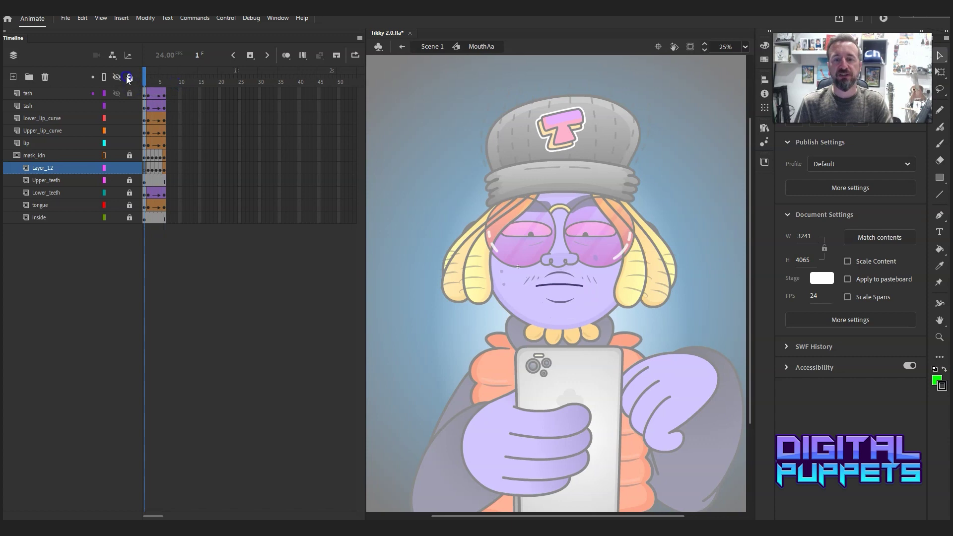
{"action": "left_click", "coordinate": [129, 78]}
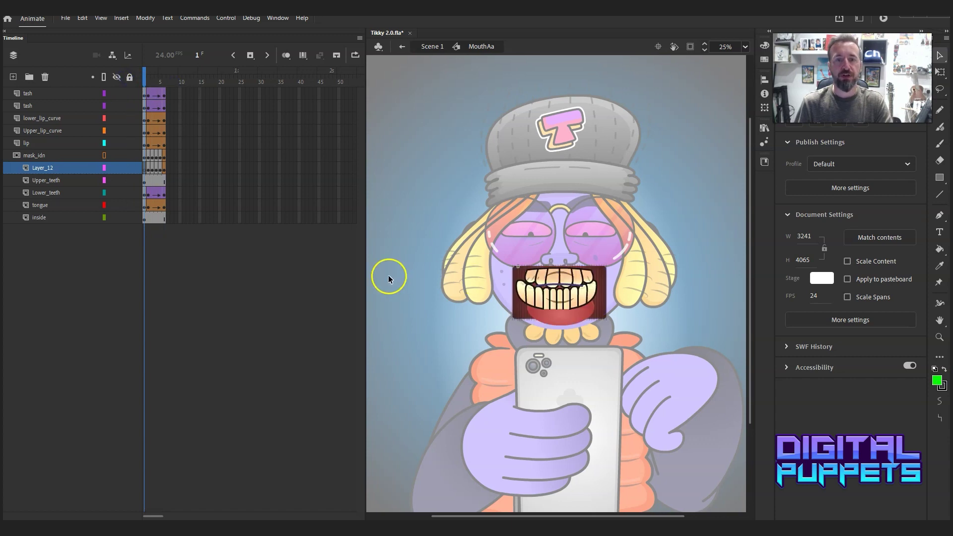
Zoom in on the mouth and select the lower teeth, inner mouth, tongue and lip stroke
{"action": "left_click", "coordinate": [940, 337]}
{"action": "left_click_drag", "start_coordinate": [636, 245], "coordinate": [493, 345]}
{"action": "left_click", "coordinate": [943, 55]}
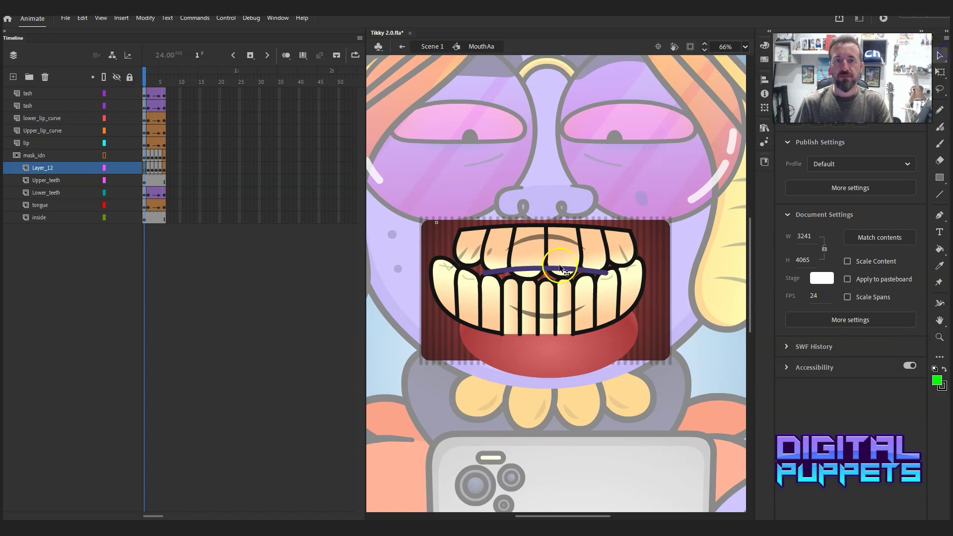
{"action": "left_click", "coordinate": [530, 290]}
{"action": "left_click", "coordinate": [653, 219]}
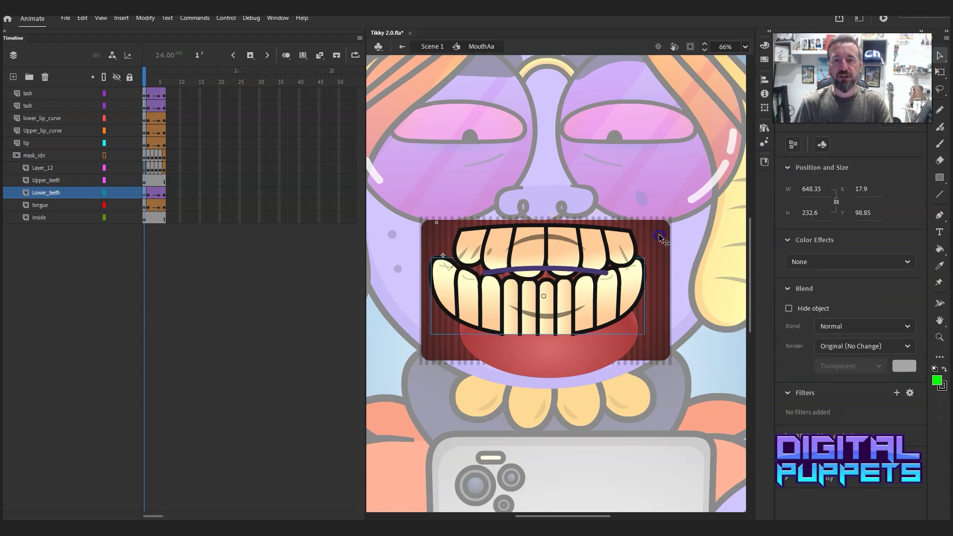
{"action": "left_click", "coordinate": [573, 355]}
{"action": "left_click", "coordinate": [571, 357]}
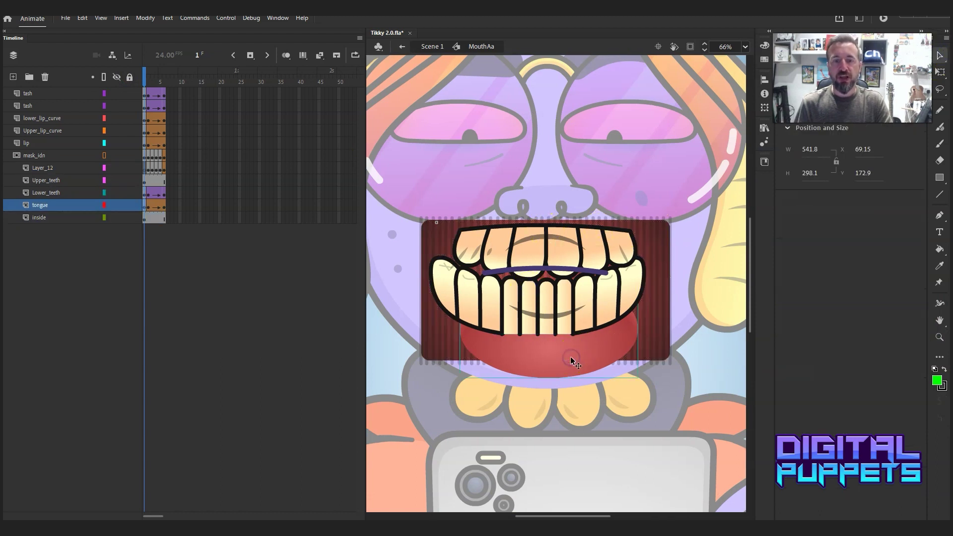
{"action": "left_click", "coordinate": [563, 272]}
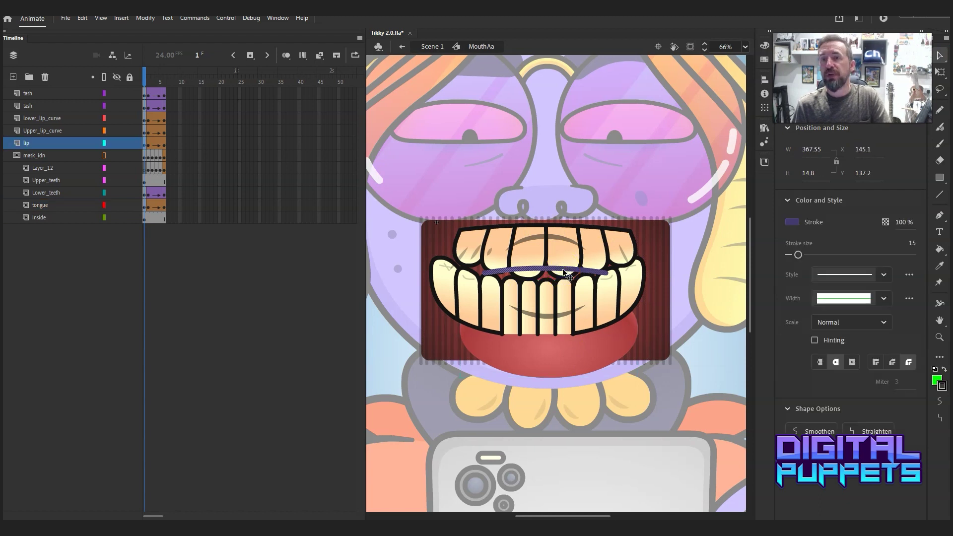
{"action": "left_click", "coordinate": [149, 94]}
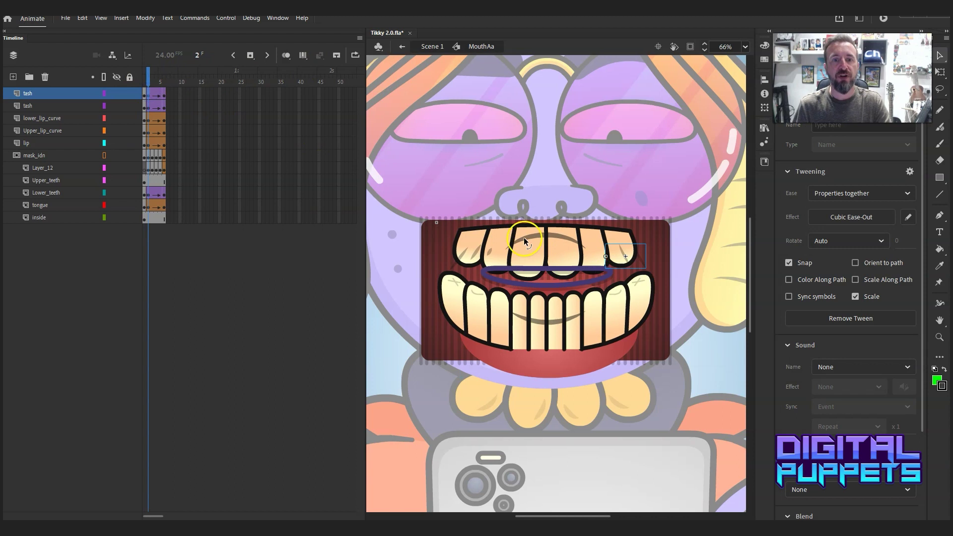
{"action": "left_click", "coordinate": [513, 237]}
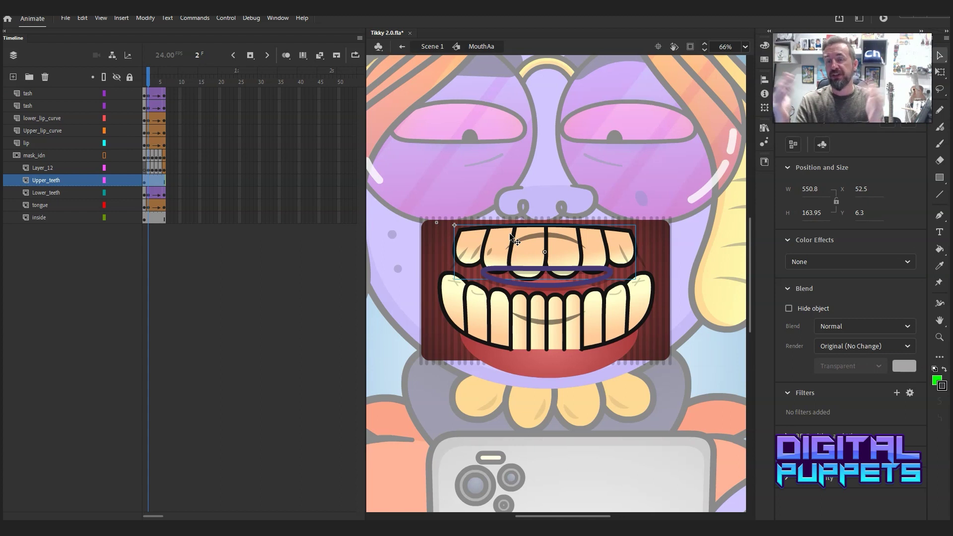
{"action": "left_click", "coordinate": [532, 219]}
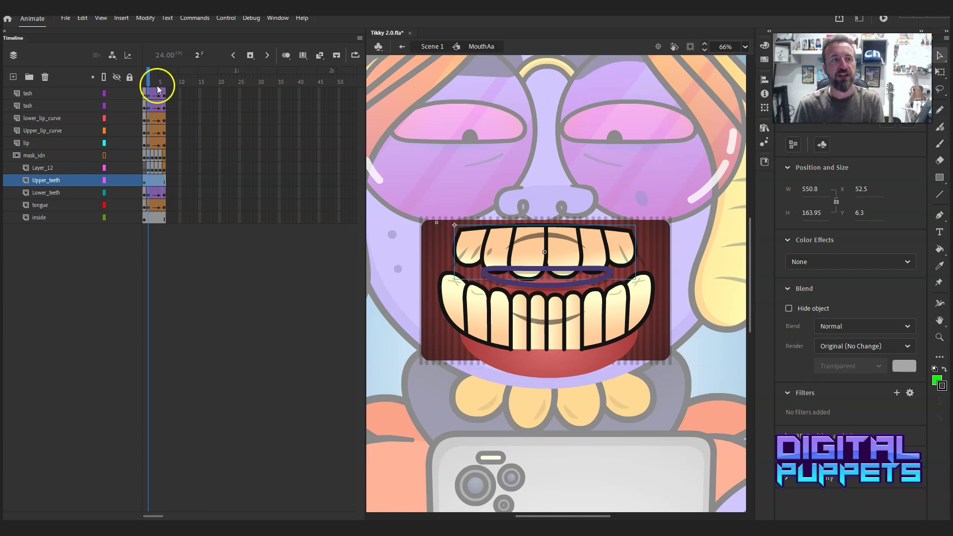
{"action": "mouse_move", "coordinate": [148, 84]}
{"action": "left_mouse_down"}
{"action": "mouse_move", "coordinate": [148, 74]}
{"action": "mouse_move", "coordinate": [160, 77]}
{"action": "mouse_move", "coordinate": [143, 78]}
{"action": "left_mouse_up"}
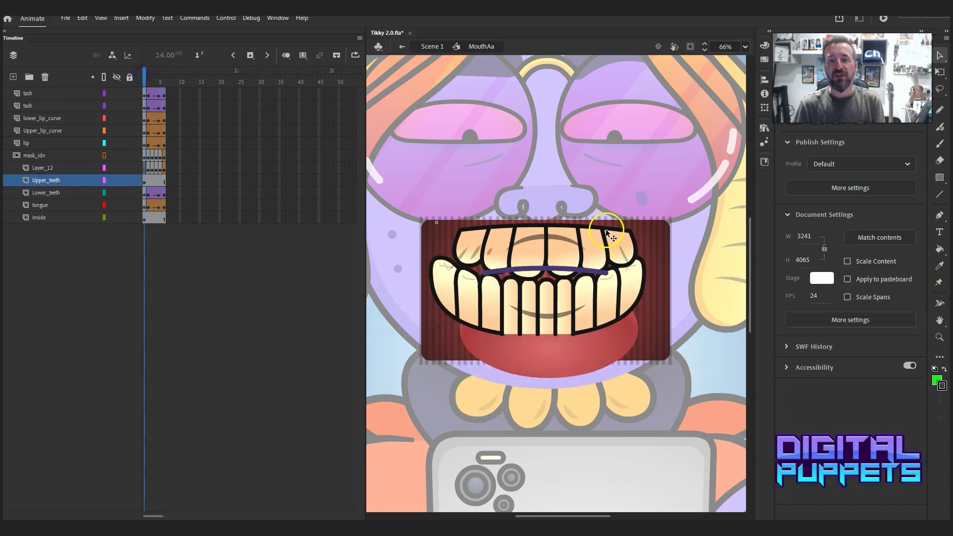
{"action": "left_click", "coordinate": [580, 270]}
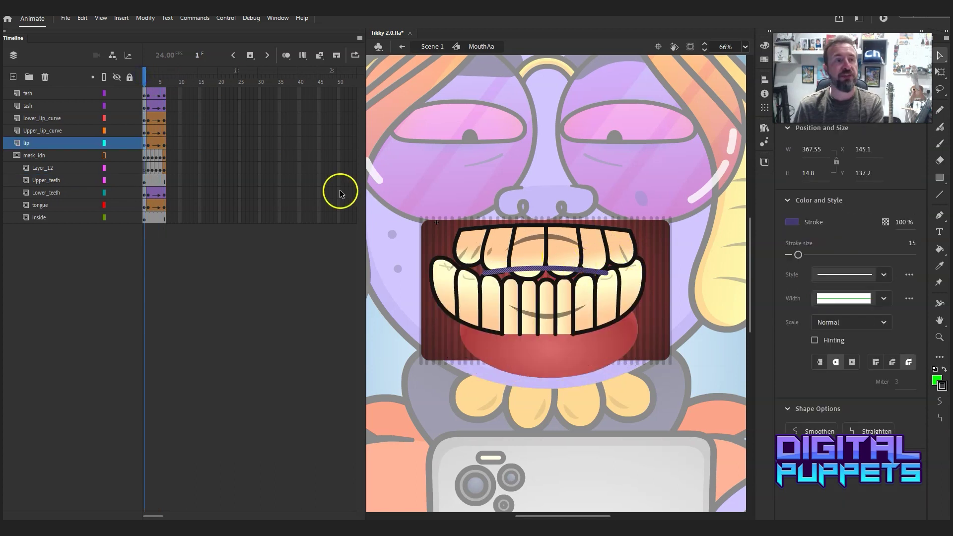
{"action": "left_click", "coordinate": [150, 132]}
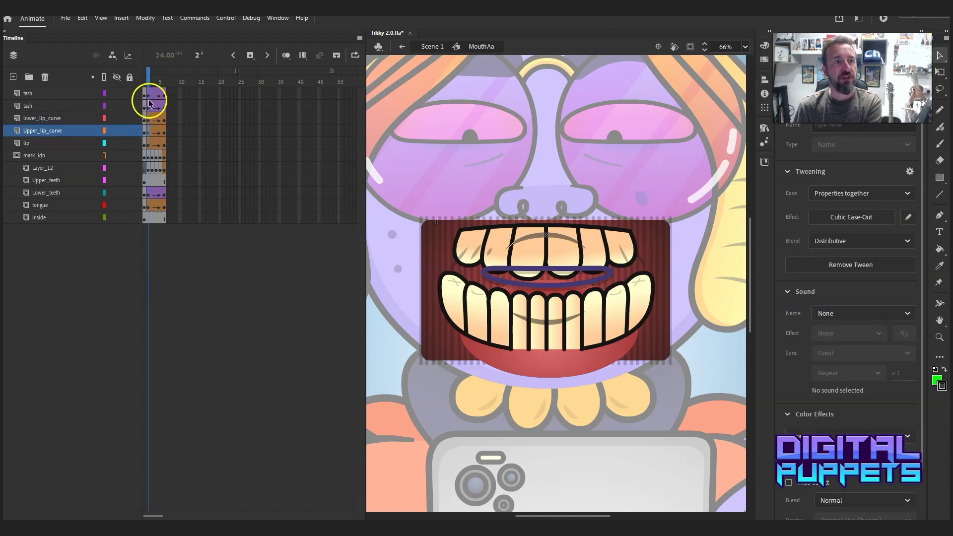
{"action": "left_click_drag", "start_coordinate": [149, 74], "coordinate": [164, 84]}
{"action": "left_click", "coordinate": [329, 240]}
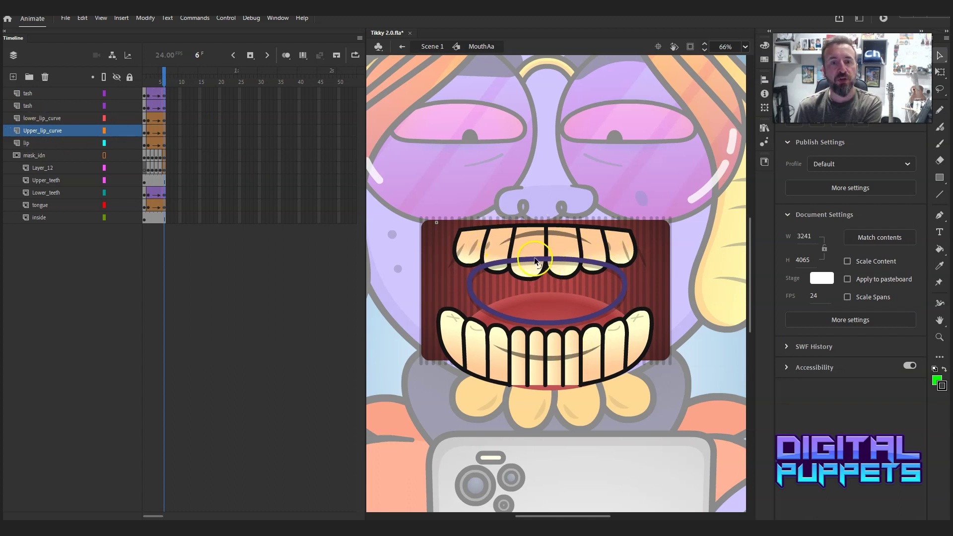
Show the mask_idn oval as a solid shape and step back to frame 2
{"action": "left_click", "coordinate": [40, 155]}
{"action": "left_click", "coordinate": [104, 155]}
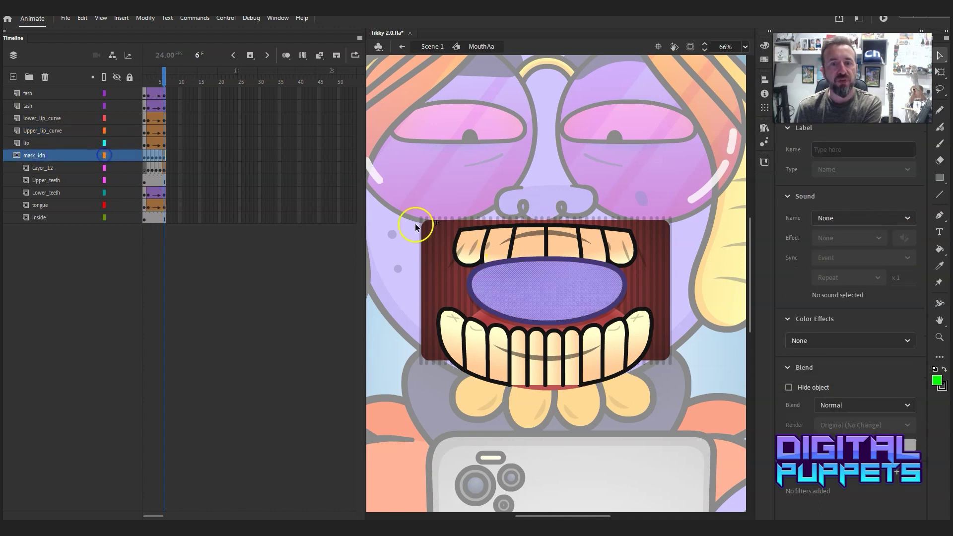
{"action": "left_click", "coordinate": [732, 269]}
{"action": "left_click", "coordinate": [543, 283]}
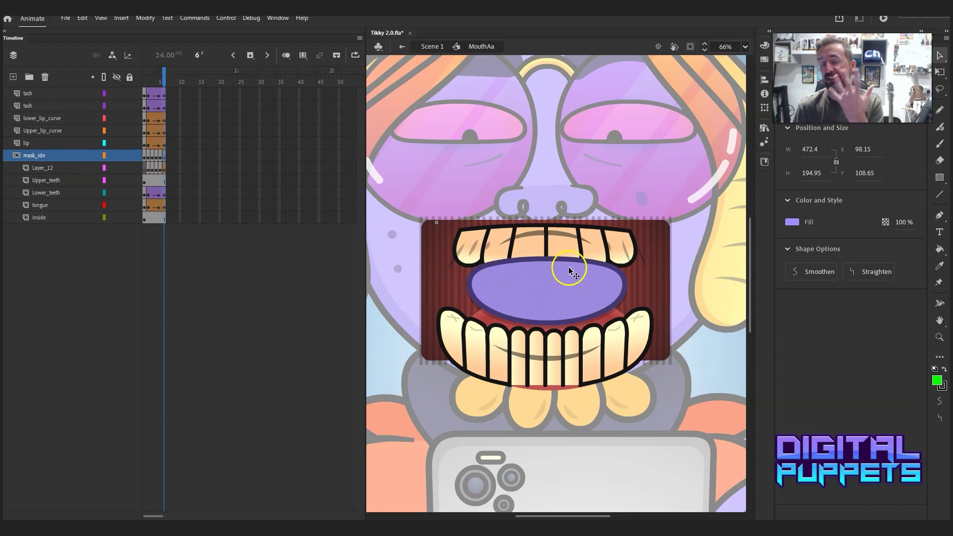
{"action": "left_click", "coordinate": [160, 154]}
{"action": "left_click", "coordinate": [156, 155]}
{"action": "left_click", "coordinate": [152, 155]}
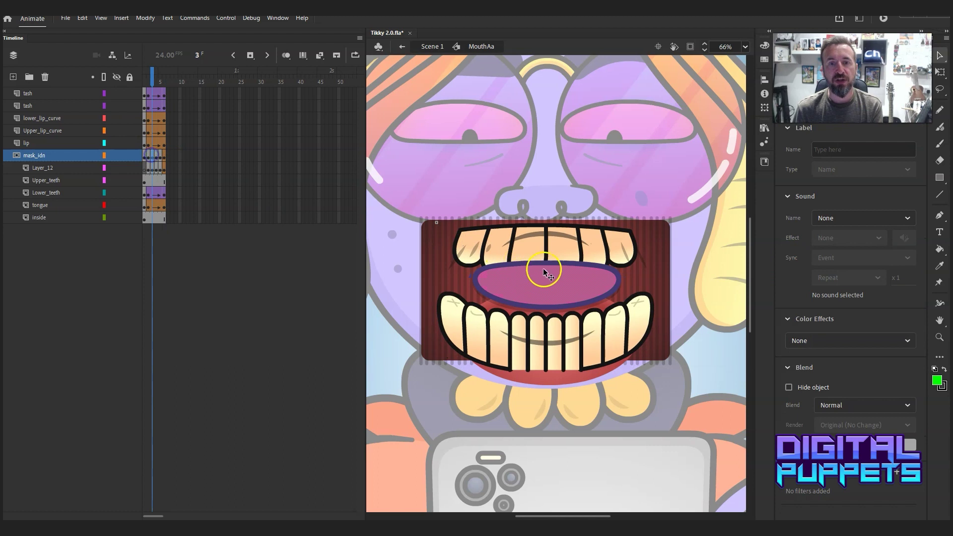
{"action": "left_click", "coordinate": [148, 155]}
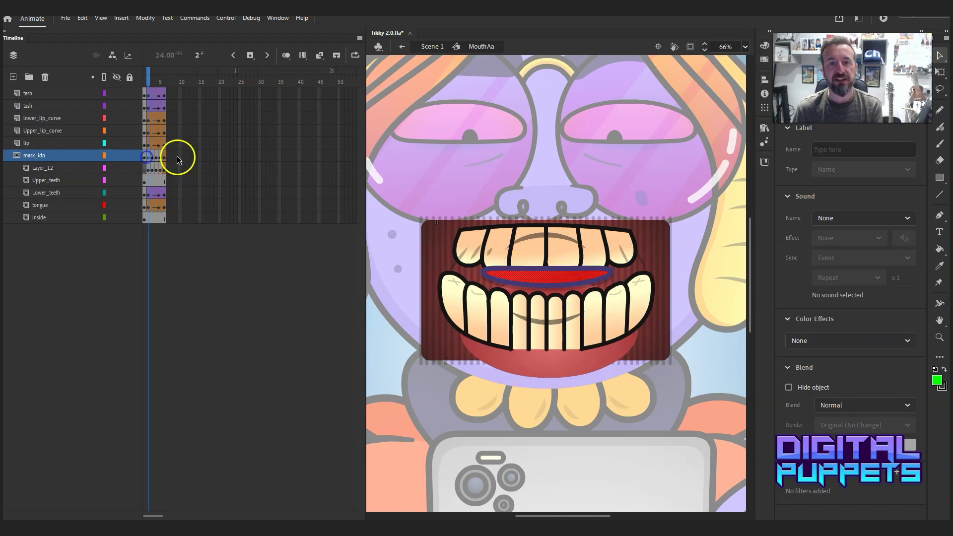
Lock all layers to preview frames 2–6 masked, then unlock and reselect mask_idn
{"action": "left_click", "coordinate": [130, 77]}
{"action": "left_click_drag", "start_coordinate": [151, 79], "coordinate": [177, 86]}
{"action": "left_click", "coordinate": [294, 174]}
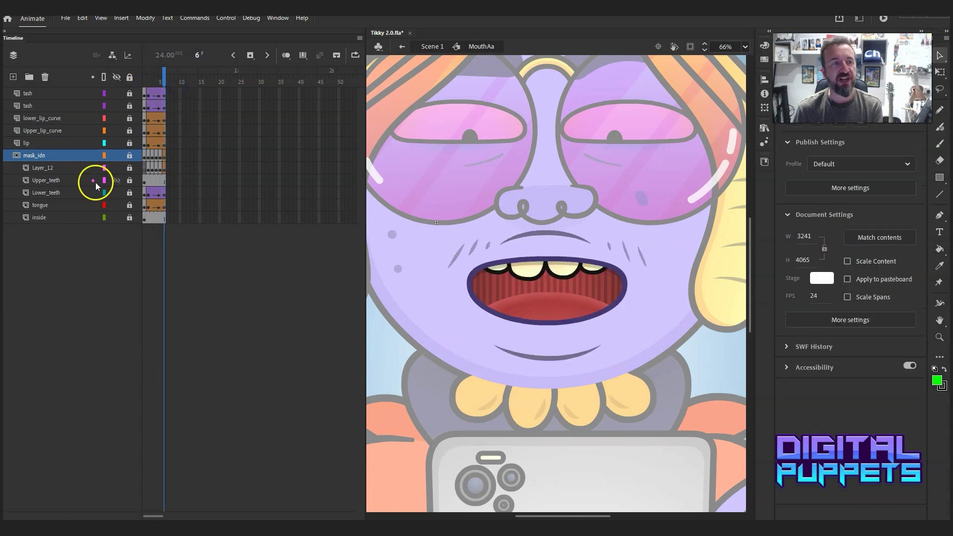
{"action": "left_click", "coordinate": [129, 78]}
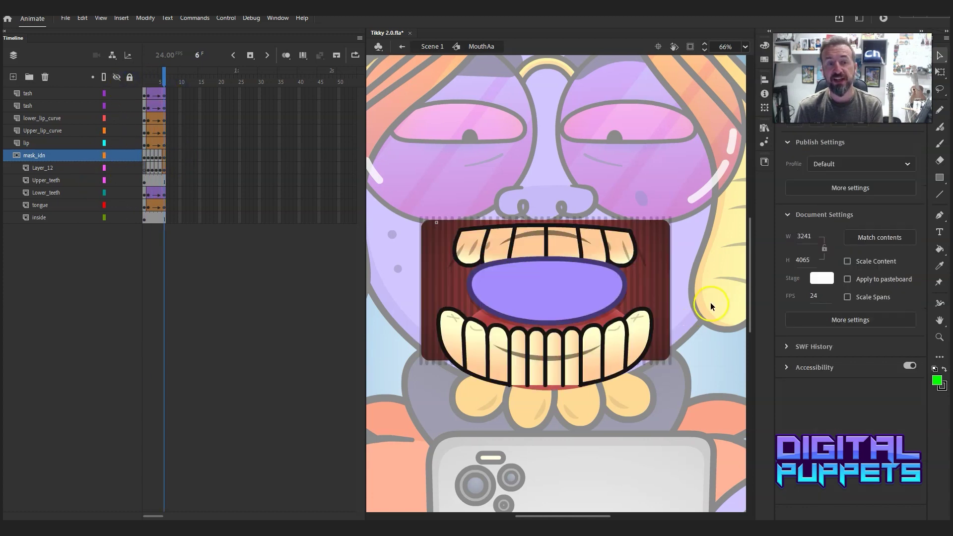
{"action": "left_click", "coordinate": [38, 156]}
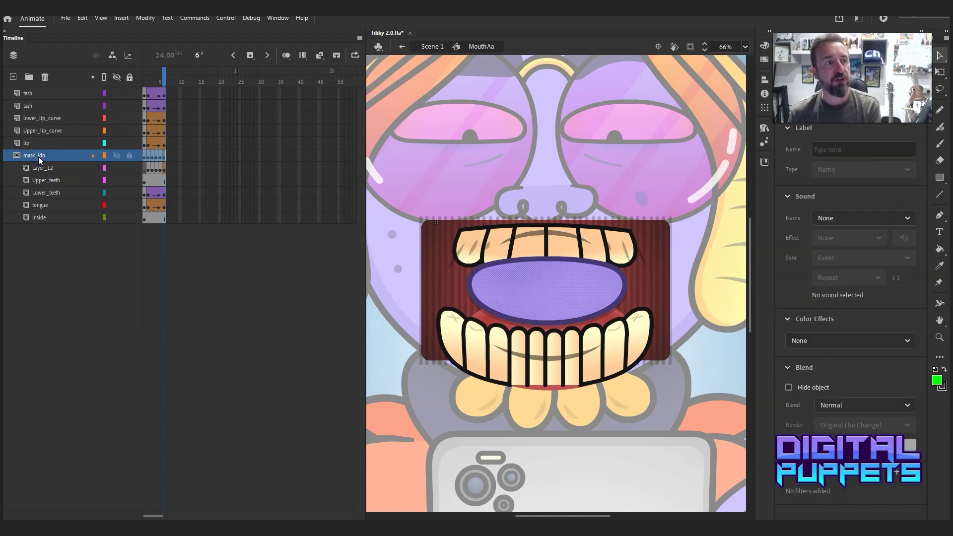
{"action": "left_click", "coordinate": [714, 225]}
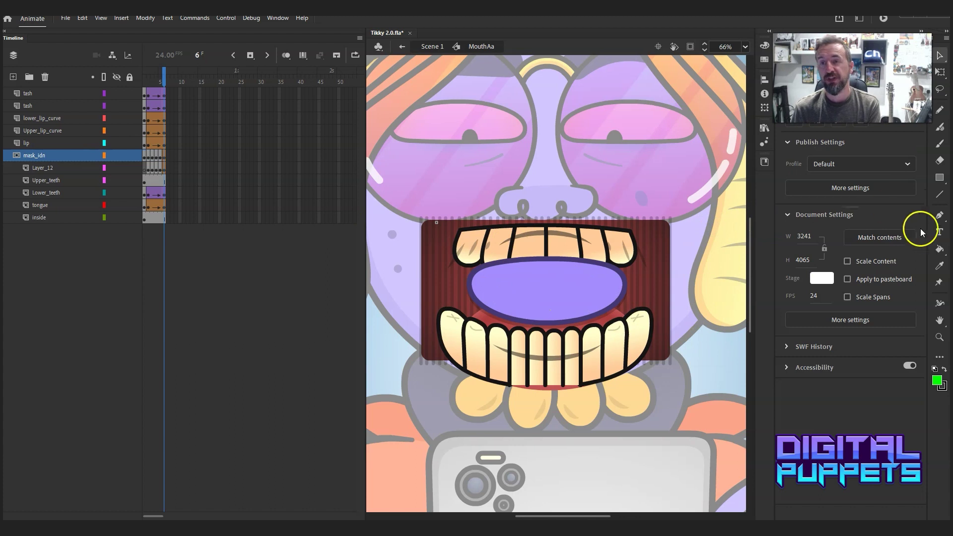
{"action": "left_click", "coordinate": [940, 178]}
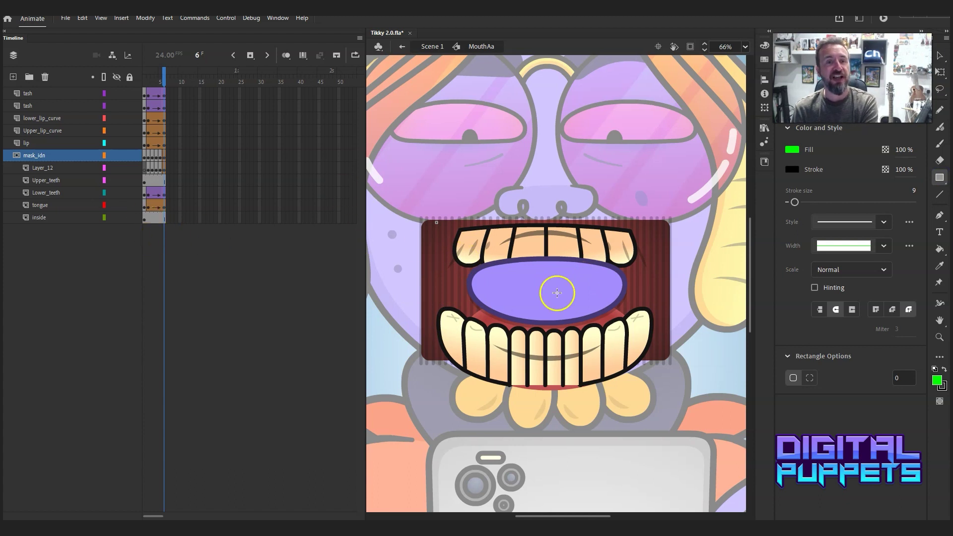
Keep mask_idn set as Mask, lock all layers, and preview the clipped mouth
{"action": "right_click", "coordinate": [34, 153]}
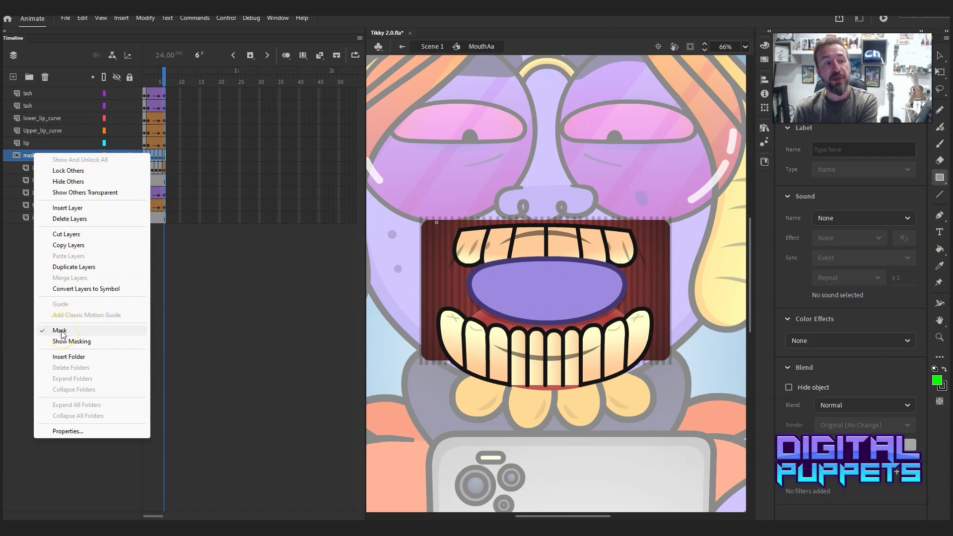
{"action": "left_click", "coordinate": [189, 270]}
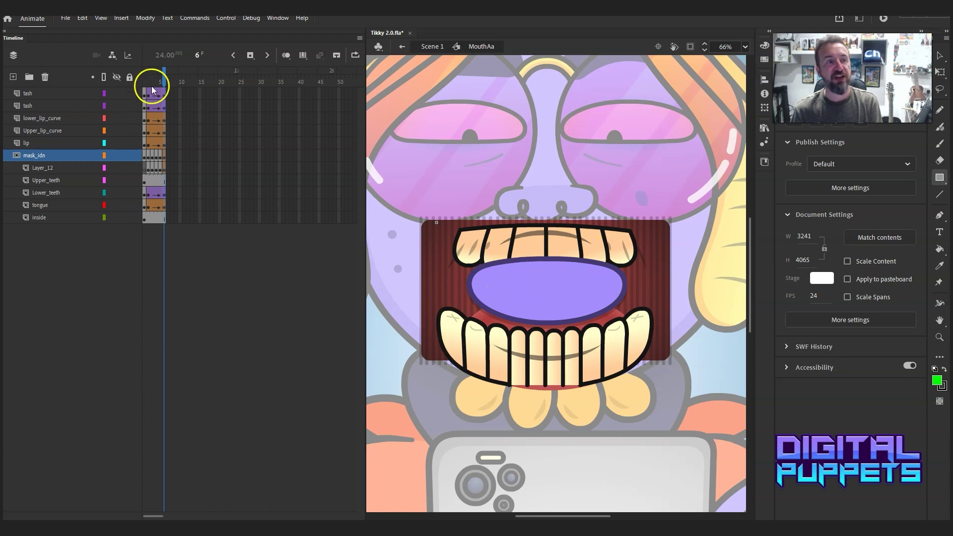
{"action": "left_click", "coordinate": [130, 77]}
{"action": "left_click_drag", "start_coordinate": [158, 79], "coordinate": [128, 81]}
Back in Scene 1, duplicate the Aa layer as a new EE layer and hide Aa
{"action": "left_click", "coordinate": [433, 47]}
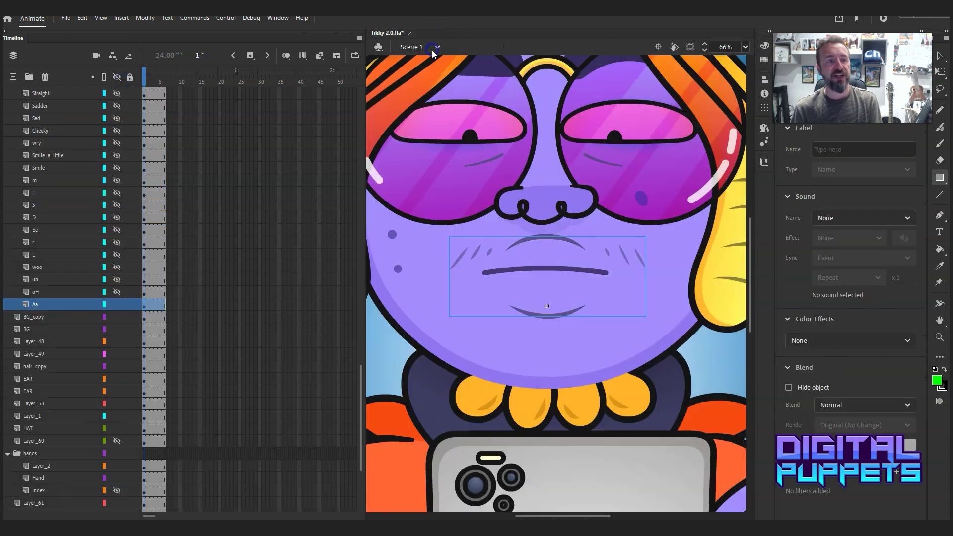
{"action": "right_click", "coordinate": [42, 304]}
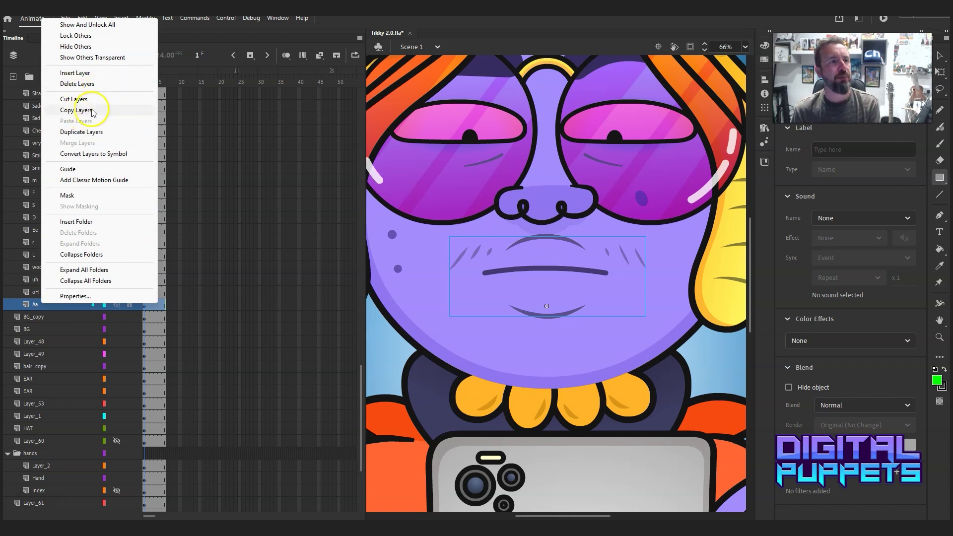
{"action": "left_click", "coordinate": [85, 134]}
{"action": "double_click", "coordinate": [44, 304]}
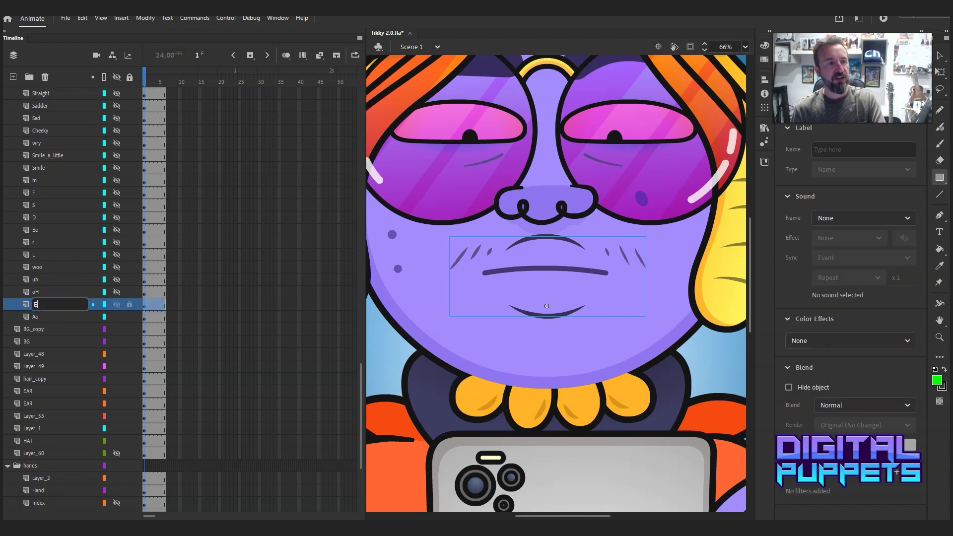
{"action": "left_click", "coordinate": [96, 308]}
{"action": "left_click", "coordinate": [117, 317]}
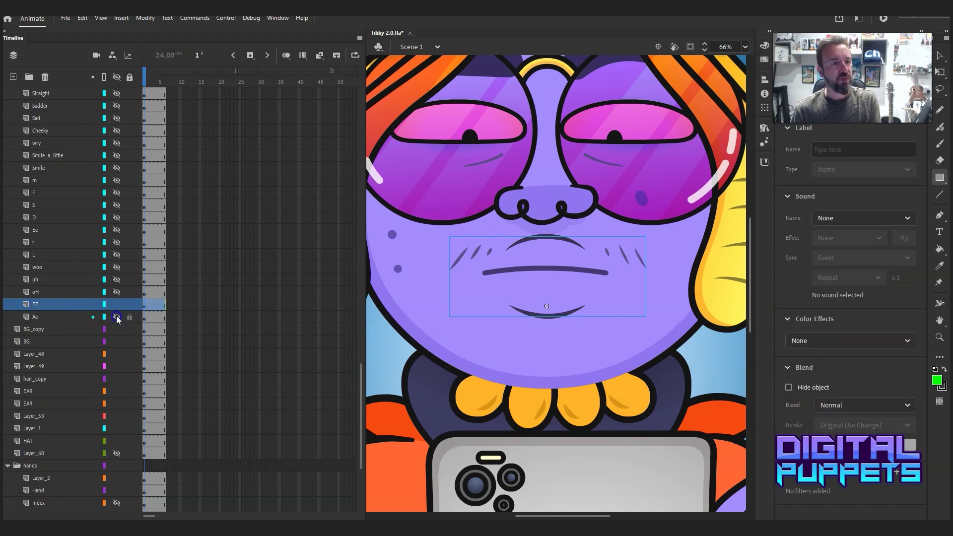
Duplicate the mouth symbol under the new name 'MouthEE SAMP'
{"action": "right_click", "coordinate": [525, 271]}
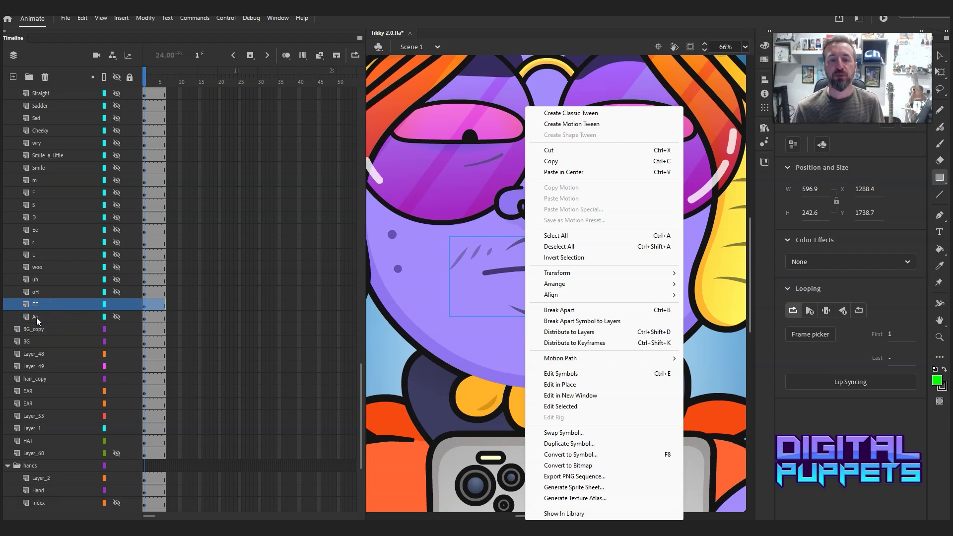
{"action": "left_click", "coordinate": [569, 444]}
{"action": "left_click_drag", "start_coordinate": [450, 259], "coordinate": [423, 258]}
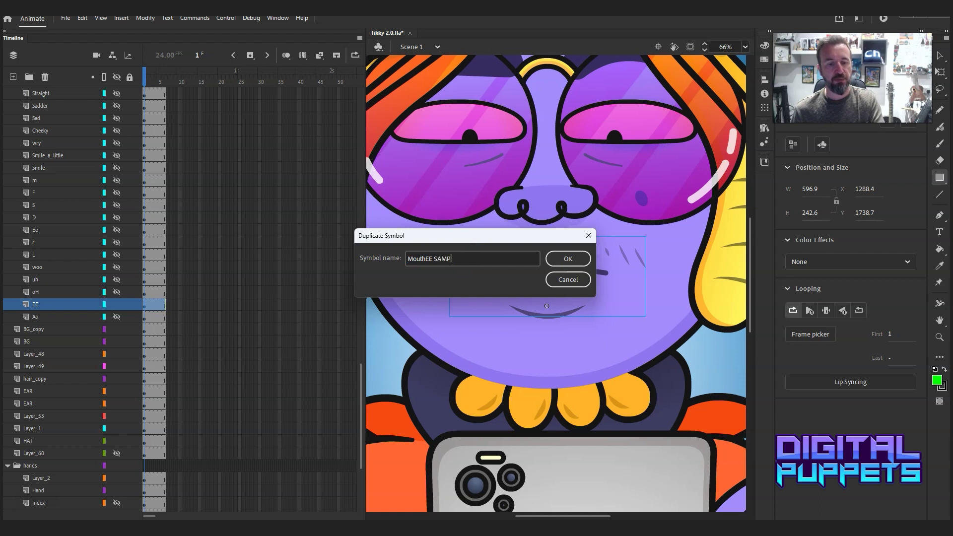
{"action": "left_click", "coordinate": [571, 258]}
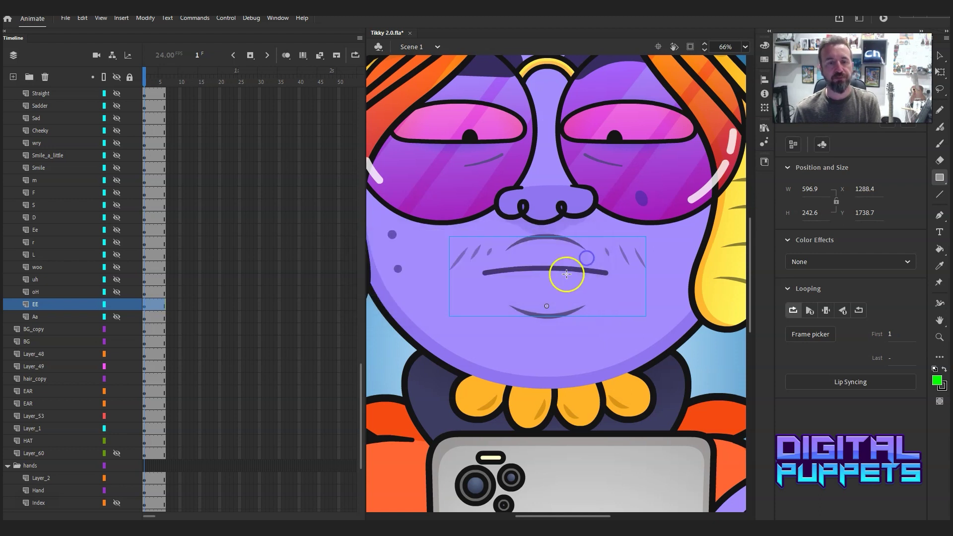
Open the MouthEE symbol, go to frame 6, and move the lower teeth upward
{"action": "double_click", "coordinate": [531, 267]}
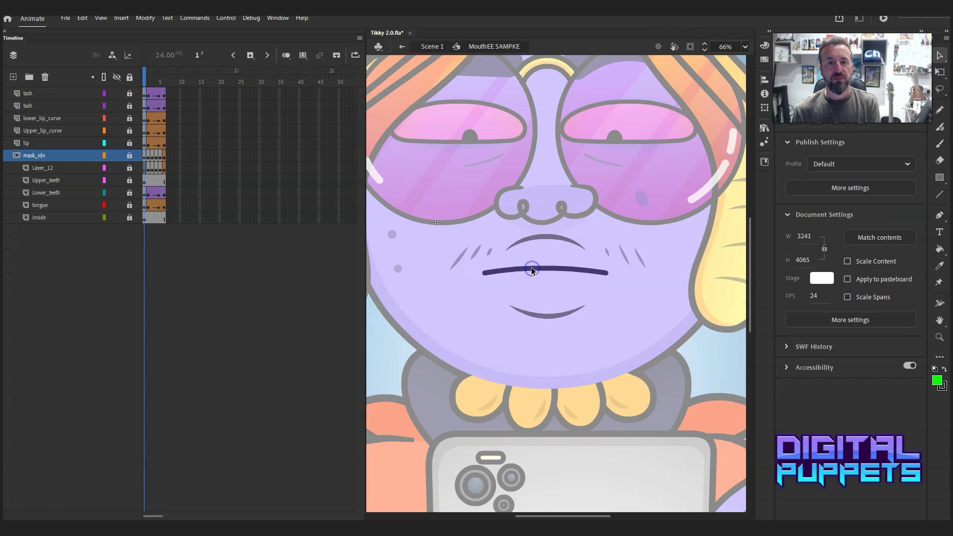
{"action": "left_click", "coordinate": [133, 77]}
{"action": "left_click_drag", "start_coordinate": [155, 70], "coordinate": [164, 80]}
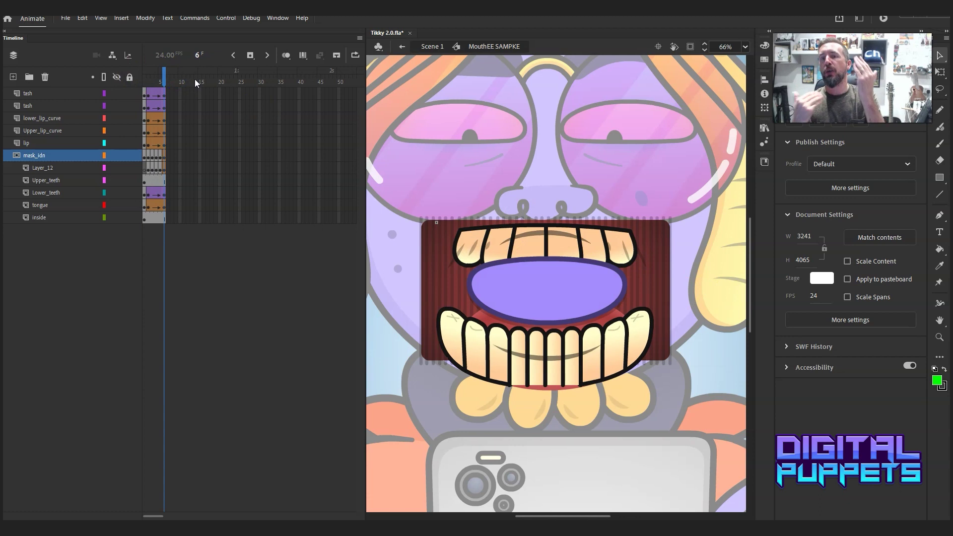
{"action": "left_click", "coordinate": [595, 335]}
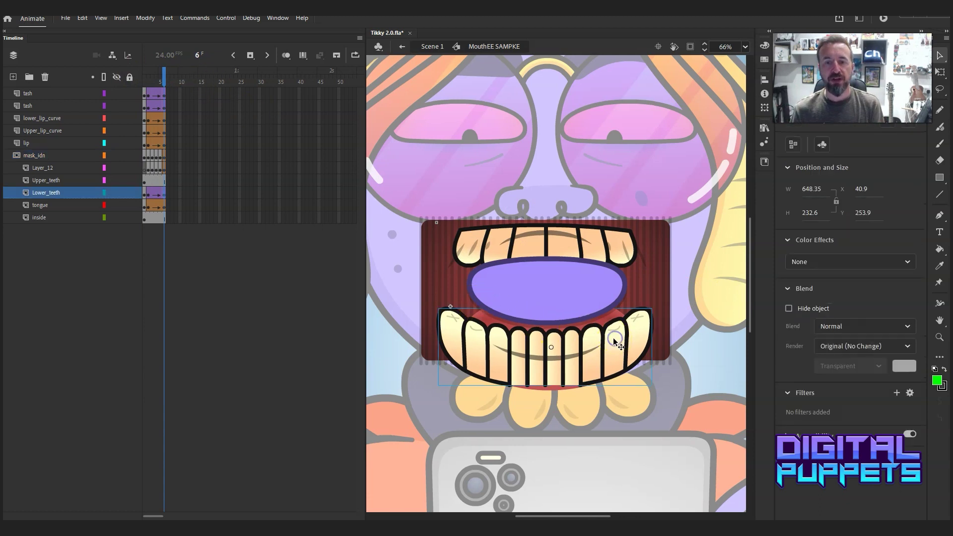
{"action": "left_click_drag", "start_coordinate": [617, 350], "coordinate": [618, 297]}
{"action": "left_click", "coordinate": [101, 56]}
{"action": "left_click", "coordinate": [130, 77]}
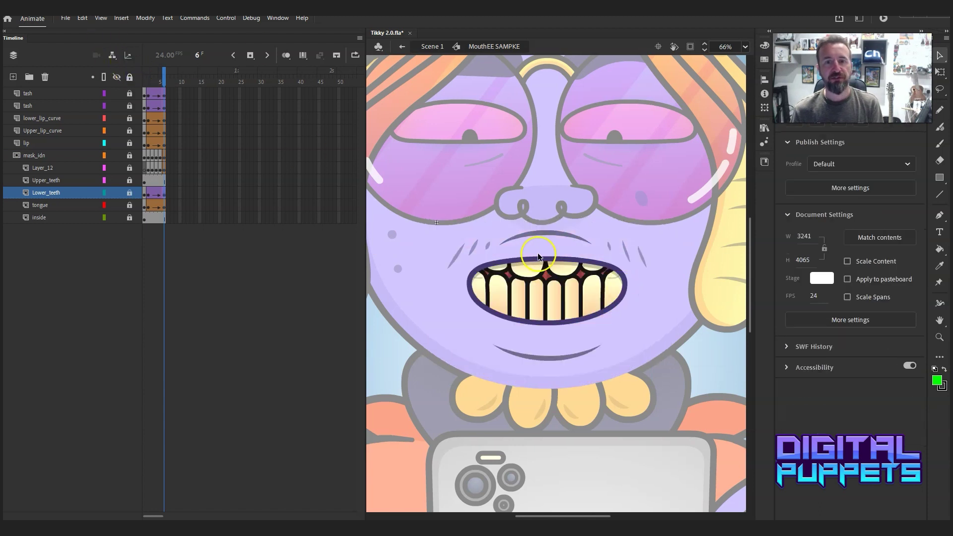
Free-transform the lip and lower lip curve together to squash them vertically
{"action": "left_click_drag", "start_coordinate": [132, 145], "coordinate": [132, 122]}
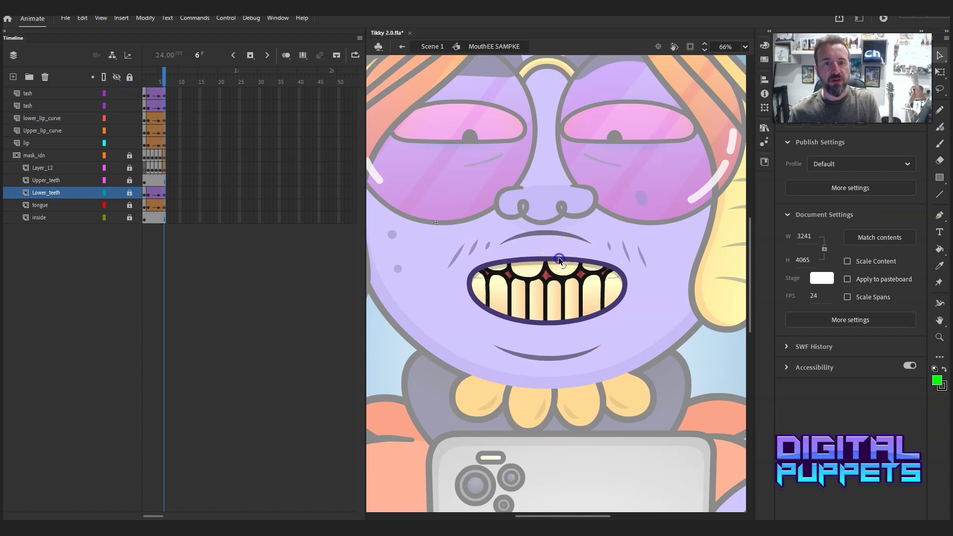
{"action": "left_click", "coordinate": [559, 260]}
{"action": "left_click", "coordinate": [940, 72]}
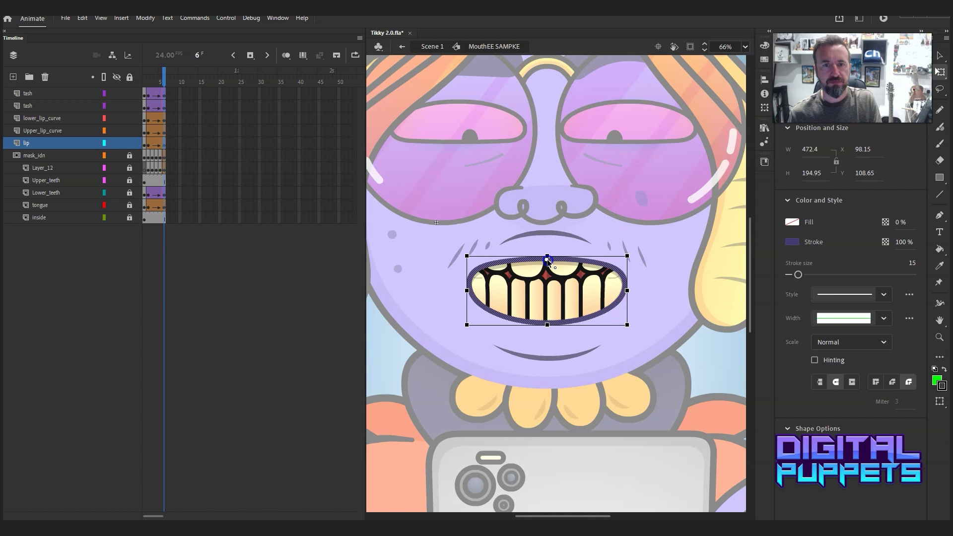
{"action": "left_click", "coordinate": [551, 358], "text": "shift"}
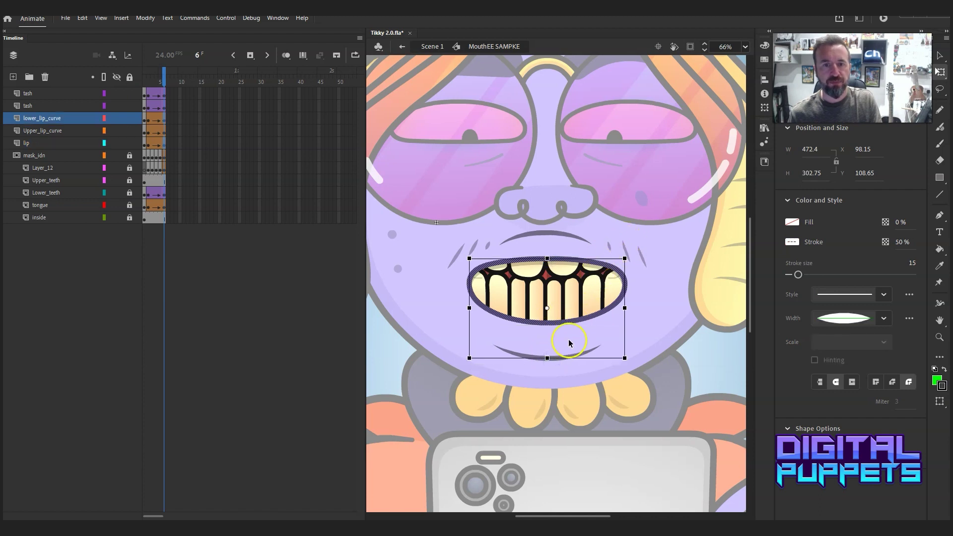
{"action": "left_click_drag", "start_coordinate": [548, 358], "coordinate": [551, 338]}
{"action": "key", "text": "Up"}
{"action": "key", "text": "Up"}
{"action": "key", "text": "Up"}
{"action": "key", "text": "Up"}
{"action": "key", "text": "Up"}
{"action": "key", "text": "Up"}
{"action": "key", "text": "Up"}
{"action": "key", "text": "Up"}
{"action": "key", "text": "Up"}
{"action": "key", "text": "Up"}
{"action": "key", "text": "Up"}
{"action": "key", "text": "Up"}
{"action": "key", "text": "Up"}
{"action": "key", "text": "Up"}
{"action": "key", "text": "Up"}
{"action": "key", "text": "Up"}
{"action": "key", "text": "Up"}
{"action": "key", "text": "Up"}
{"action": "key", "text": "Up"}
{"action": "key", "text": "Up"}
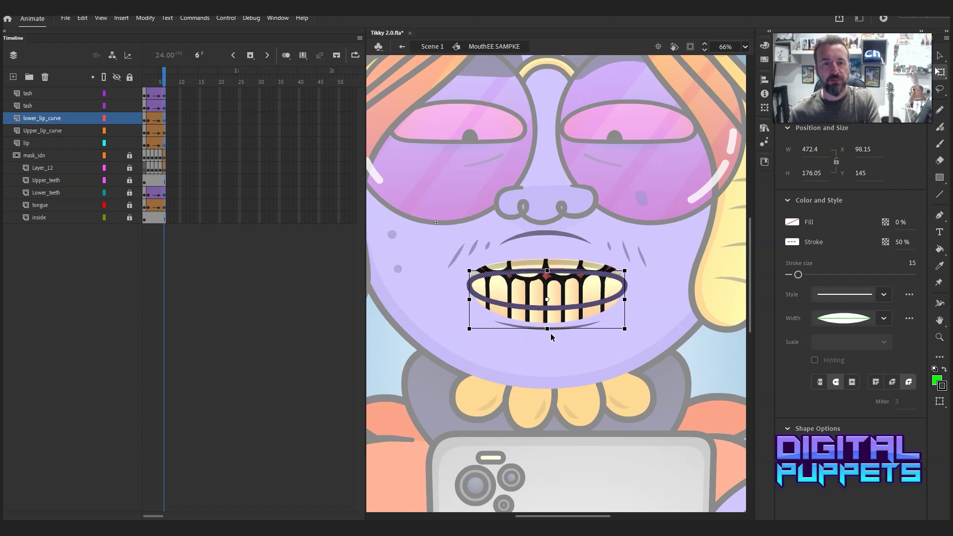
{"action": "key", "text": "Down"}
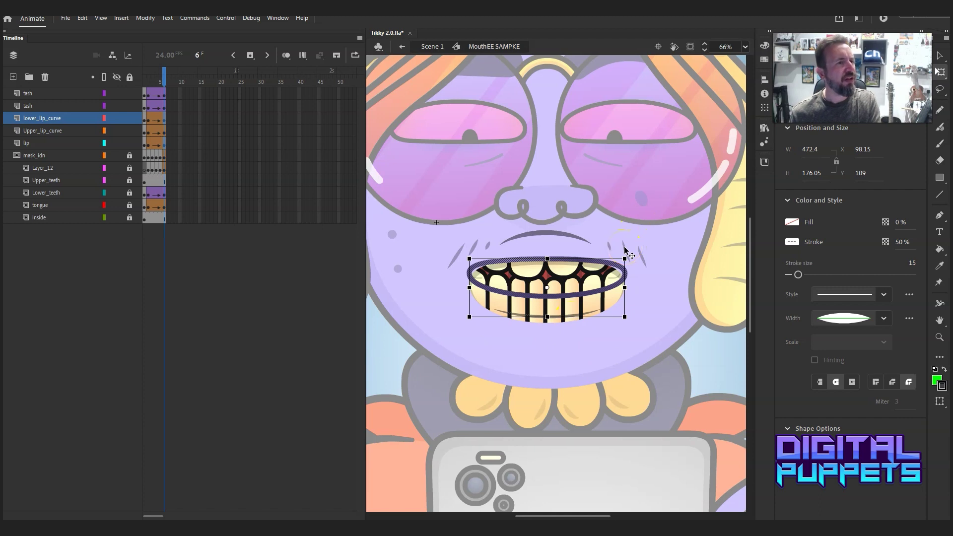
Preview the mouth animation, then unlock the mask_idn layer and select its oval
{"action": "left_click", "coordinate": [624, 249]}
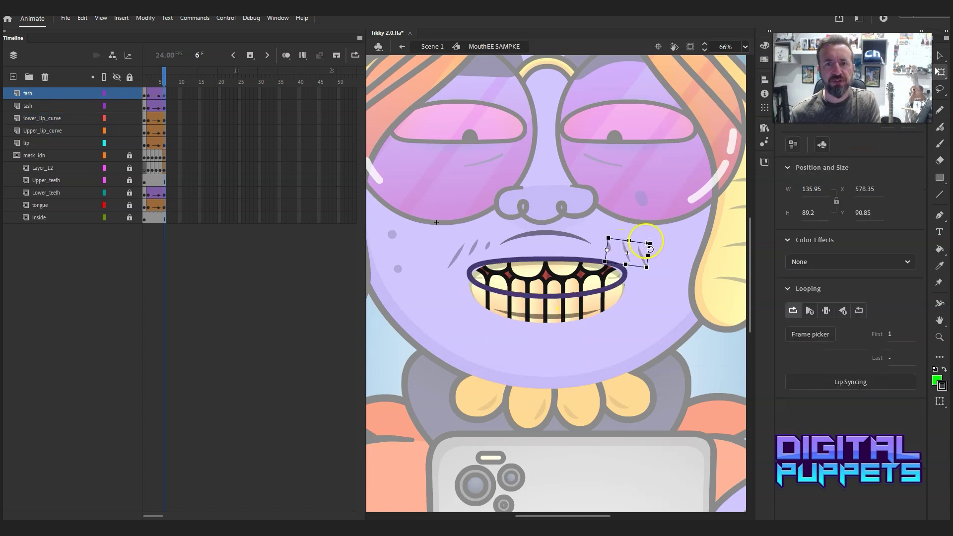
{"action": "key", "text": "Return"}
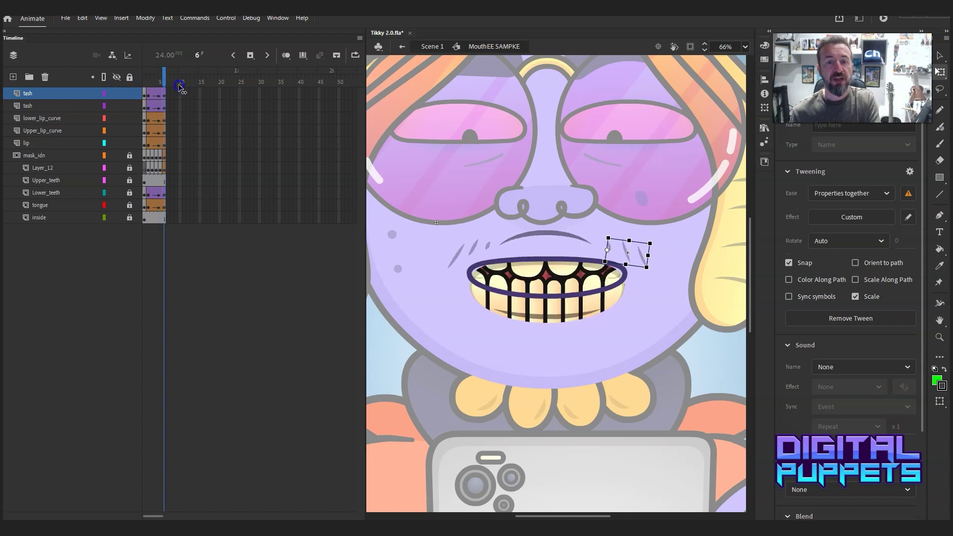
{"action": "left_click", "coordinate": [180, 88]}
{"action": "left_click", "coordinate": [552, 320]}
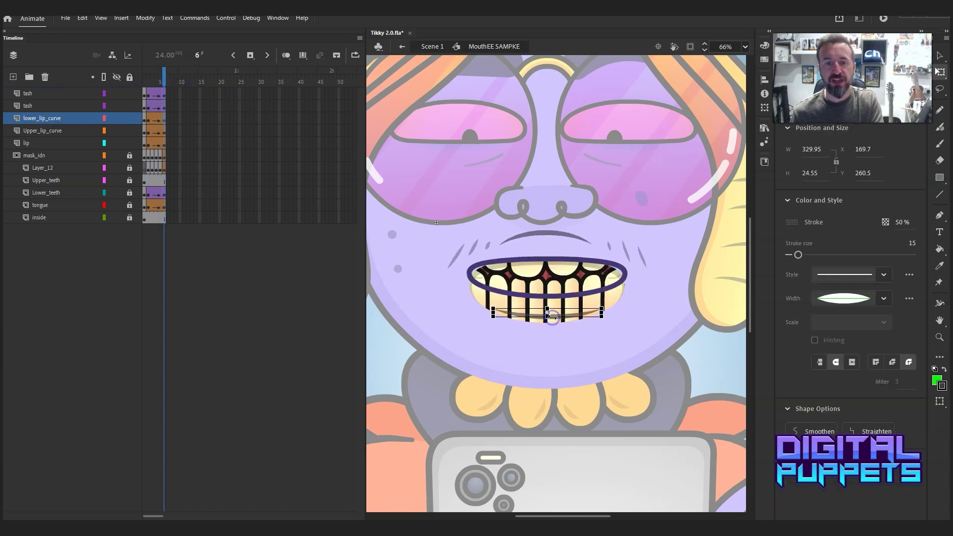
{"action": "left_click", "coordinate": [129, 156]}
{"action": "left_click", "coordinate": [160, 155]}
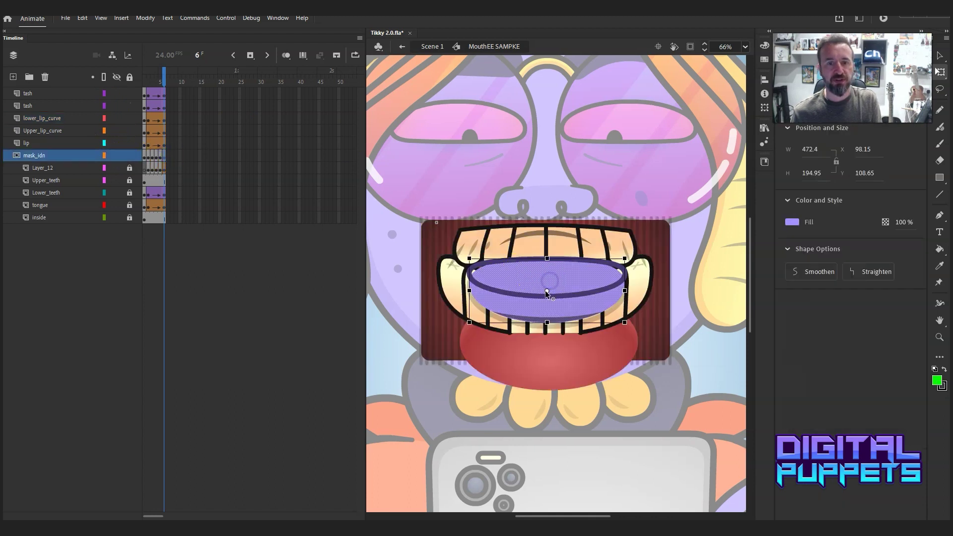
Squash the mask oval, clear frame 5's keyframe, and add a shape tween from frame 2
{"action": "left_click_drag", "start_coordinate": [547, 322], "coordinate": [549, 295]}
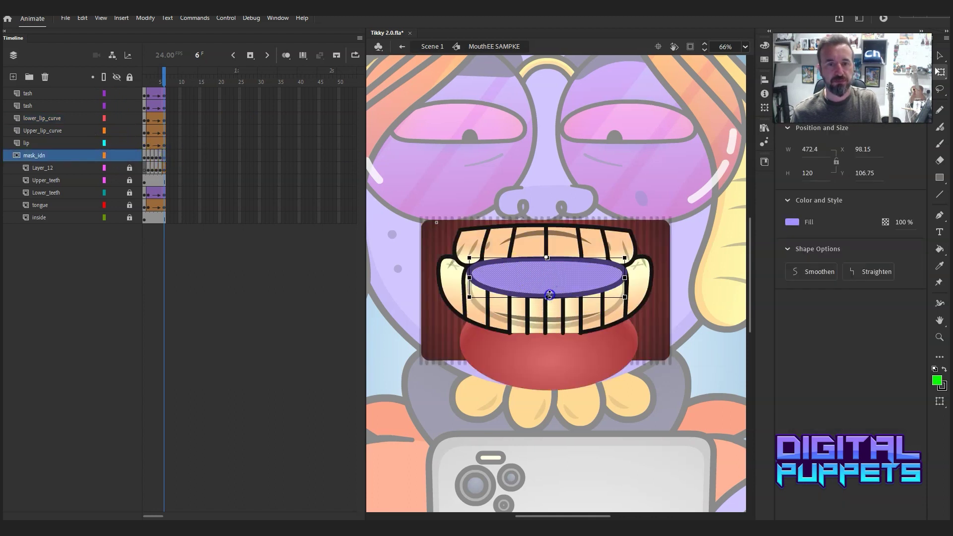
{"action": "left_click", "coordinate": [149, 156]}
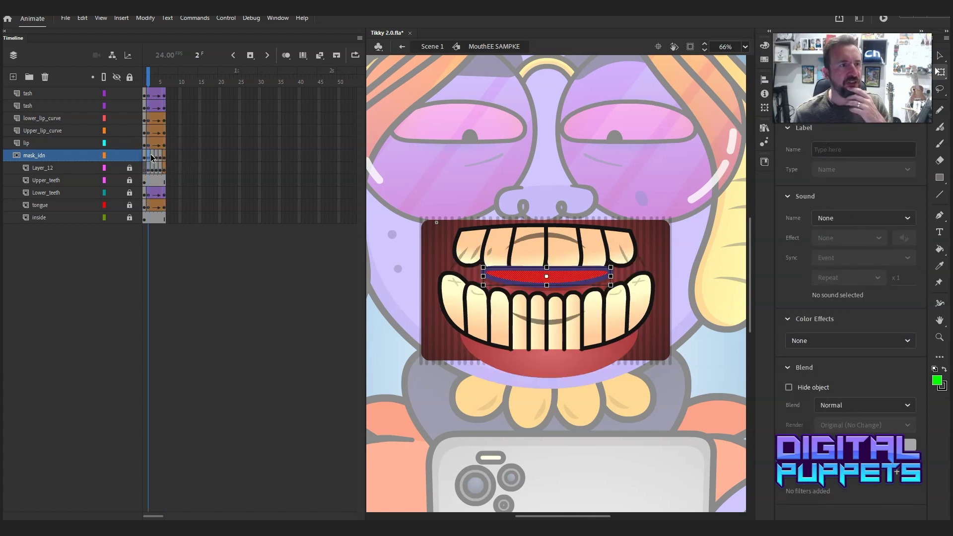
{"action": "left_click", "coordinate": [159, 155]}
{"action": "right_click", "coordinate": [158, 156]}
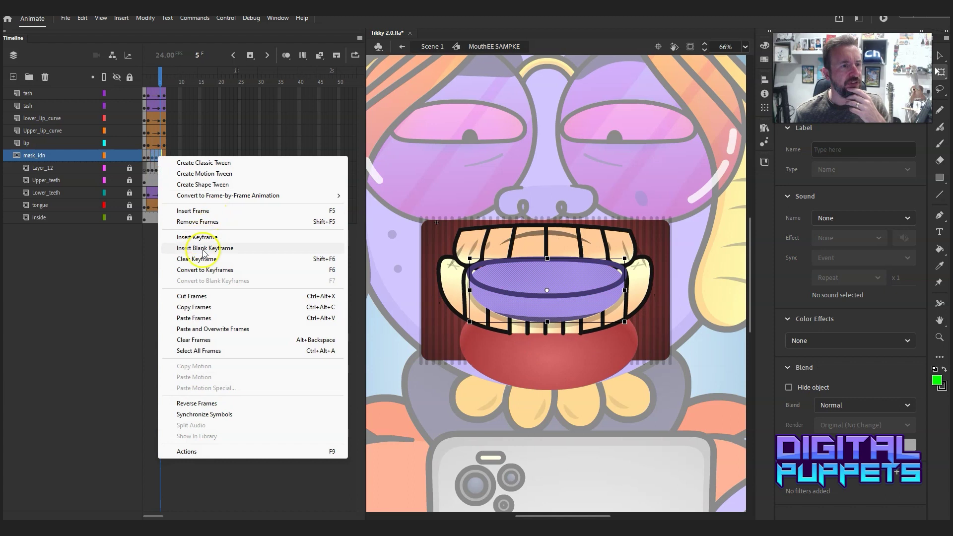
{"action": "left_click", "coordinate": [206, 259]}
{"action": "left_click", "coordinate": [149, 156]}
{"action": "right_click", "coordinate": [149, 157]}
{"action": "left_click", "coordinate": [196, 185]}
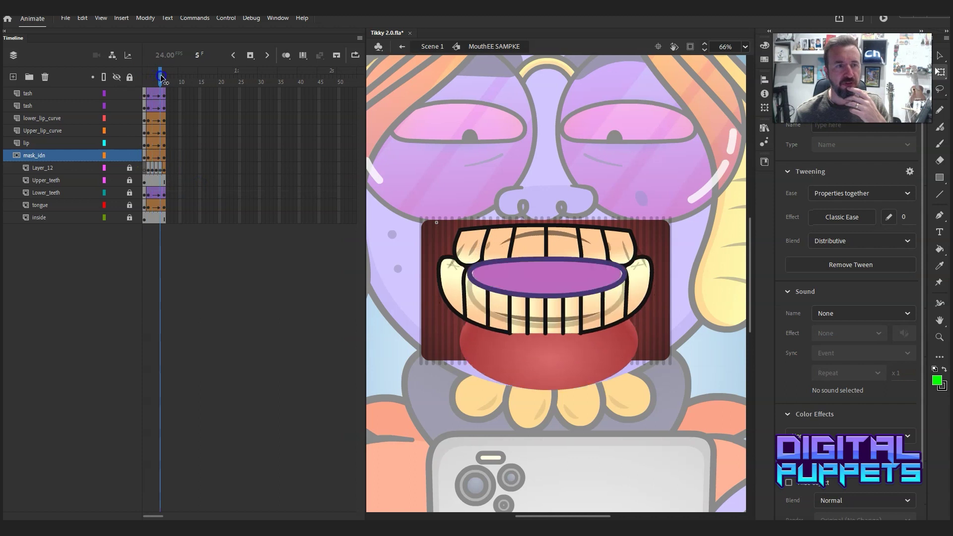
Give the tween Cubic Ease-Out easing and preview the open-mouth pose on frame 3
{"action": "left_click", "coordinate": [148, 144]}
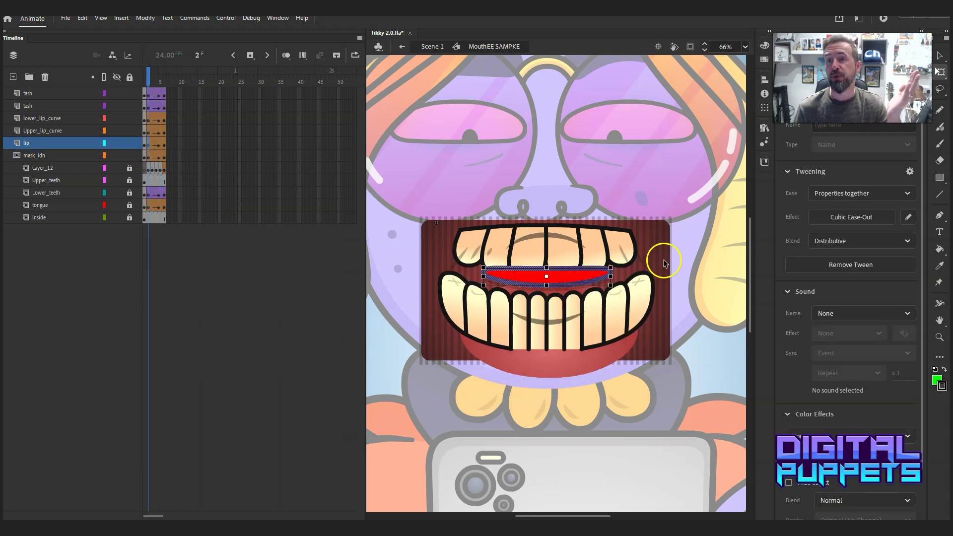
{"action": "left_click", "coordinate": [701, 237]}
{"action": "left_click", "coordinate": [584, 269]}
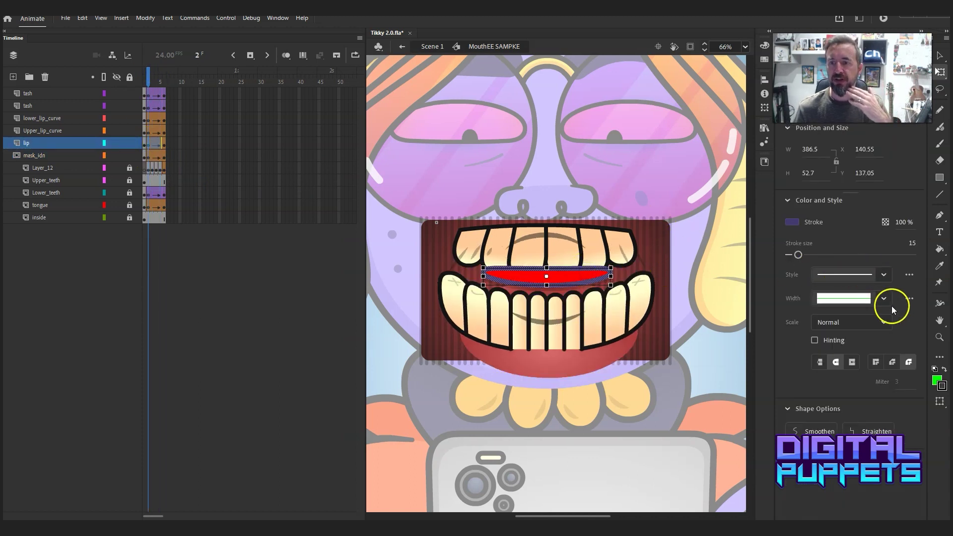
{"action": "left_click", "coordinate": [157, 143]}
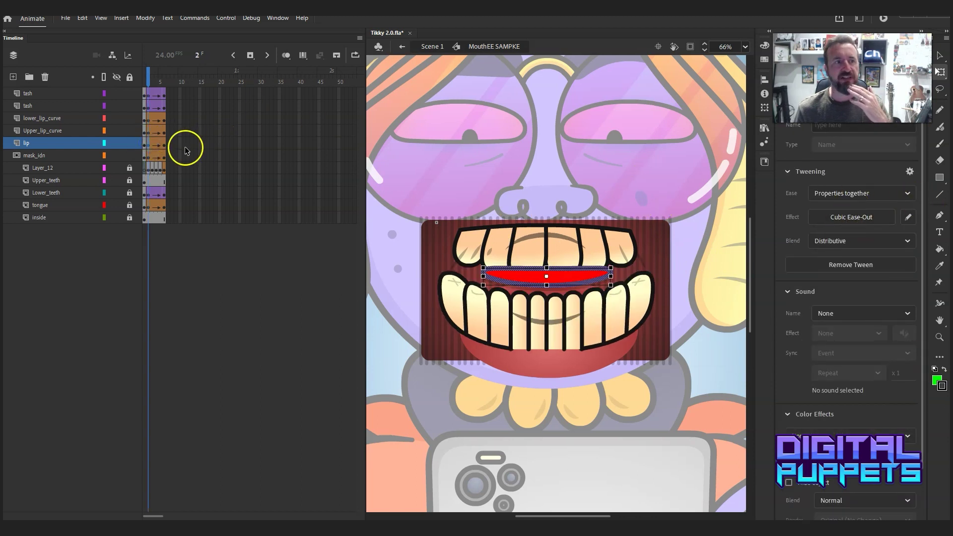
{"action": "left_click", "coordinate": [851, 217]}
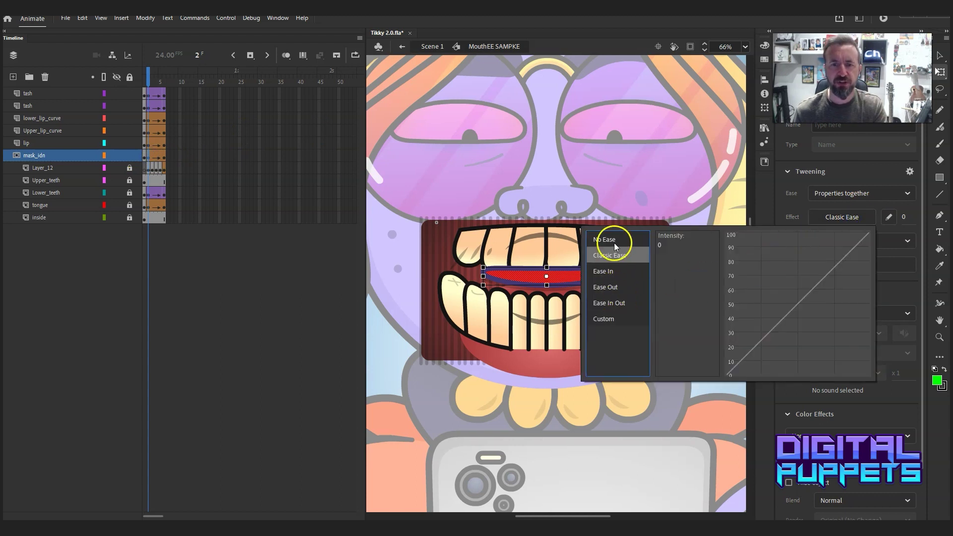
{"action": "left_click", "coordinate": [615, 287]}
{"action": "left_click", "coordinate": [670, 256]}
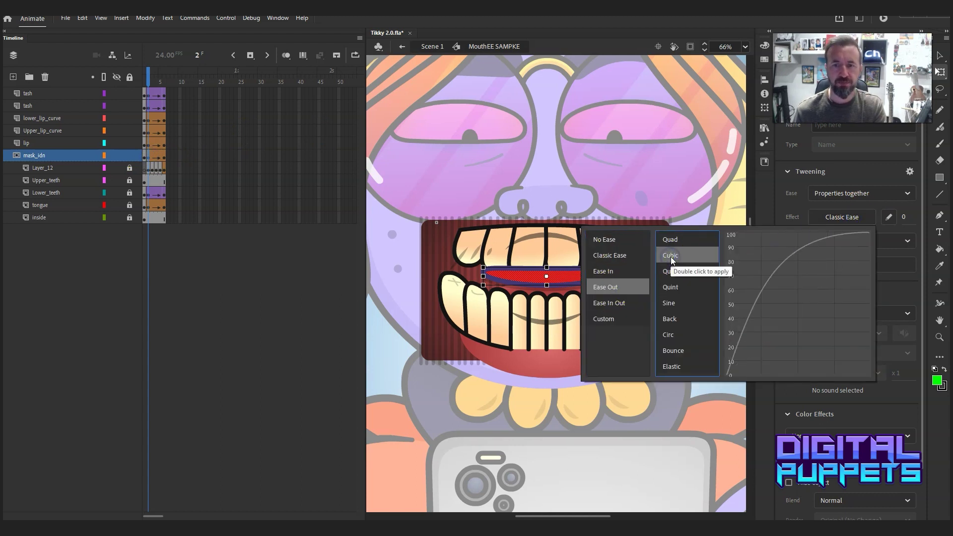
{"action": "left_click", "coordinate": [219, 88]}
{"action": "left_click_drag", "start_coordinate": [157, 82], "coordinate": [148, 81]}
{"action": "left_click", "coordinate": [151, 152]}
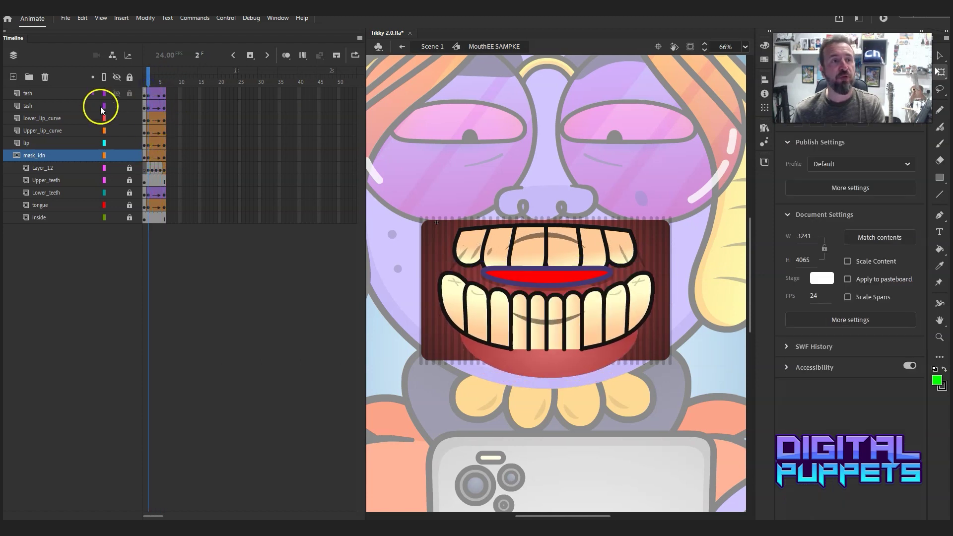
Lock all layers and scrub the timeline to preview the masked mouth poses
{"action": "left_click", "coordinate": [130, 78]}
{"action": "left_click_drag", "start_coordinate": [151, 82], "coordinate": [165, 84]}
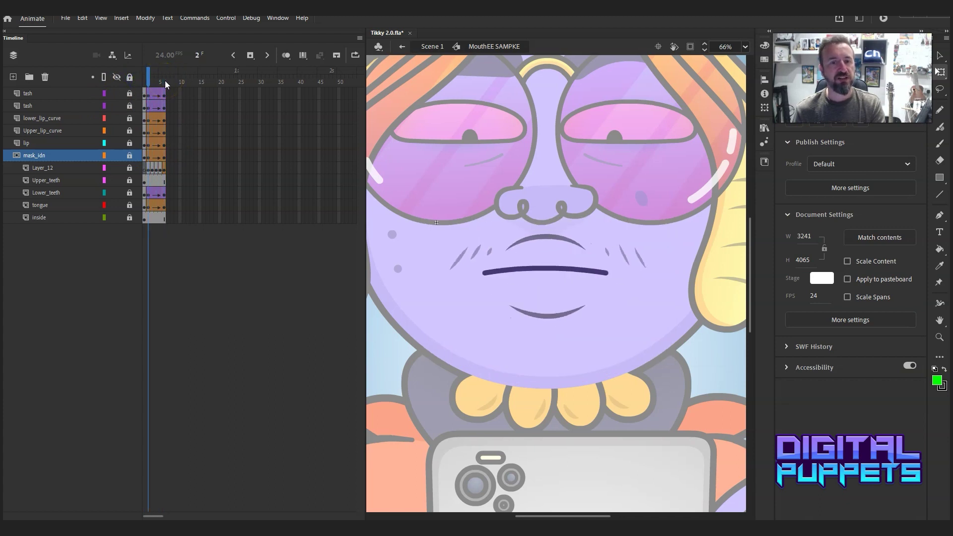
{"action": "left_click", "coordinate": [160, 92]}
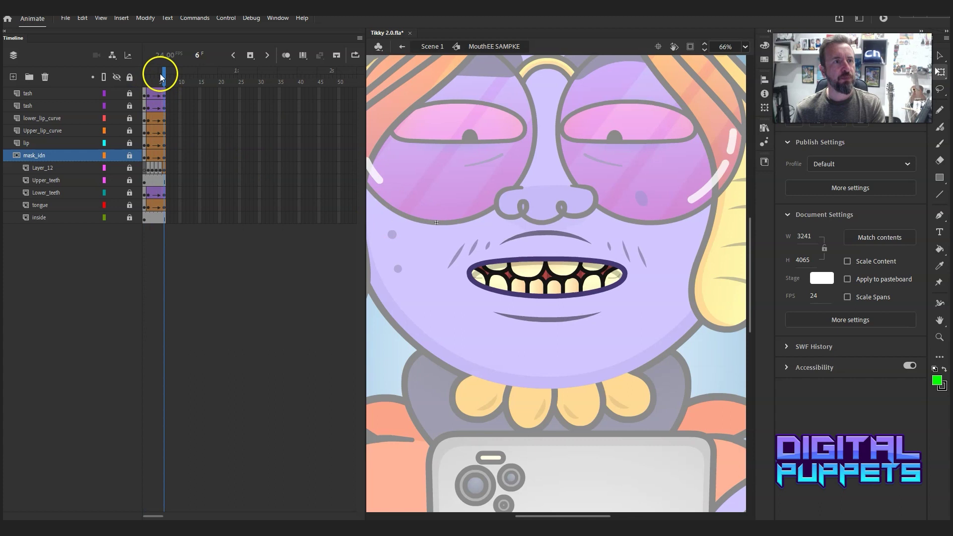
{"action": "left_click_drag", "start_coordinate": [161, 76], "coordinate": [148, 76]}
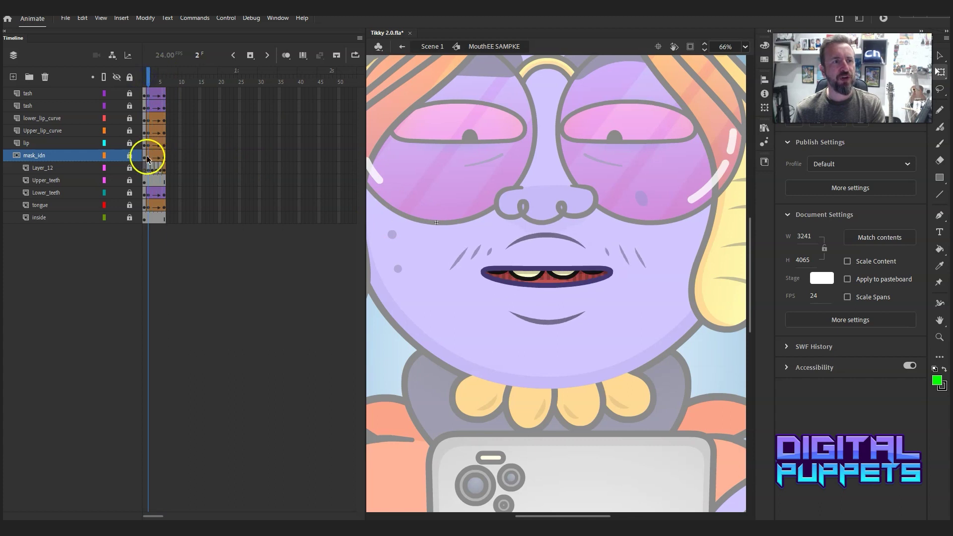
{"action": "mouse_move", "coordinate": [152, 69]}
{"action": "left_mouse_down"}
{"action": "mouse_move", "coordinate": [152, 77]}
{"action": "mouse_move", "coordinate": [171, 78]}
{"action": "mouse_move", "coordinate": [150, 82]}
{"action": "left_mouse_up"}
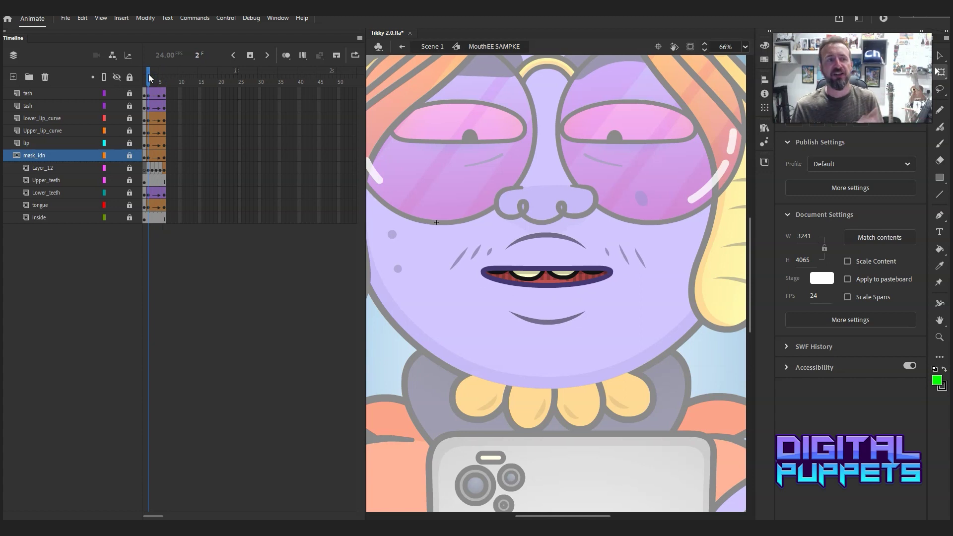
Convert the mask tween to frame-by-frame with a keyframe every other frame, then return to Scene 1
{"action": "left_click", "coordinate": [159, 157]}
{"action": "right_click", "coordinate": [158, 156]}
{"action": "mouse_move", "coordinate": [246, 194]}
{"action": "left_click", "coordinate": [433, 205]}
{"action": "left_click_drag", "start_coordinate": [195, 74], "coordinate": [138, 80]}
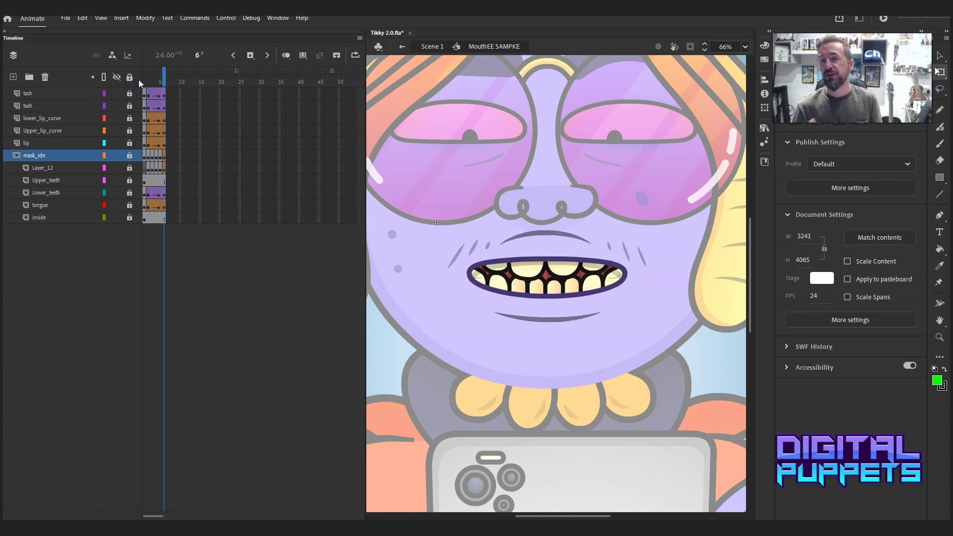
{"action": "left_click", "coordinate": [425, 47]}
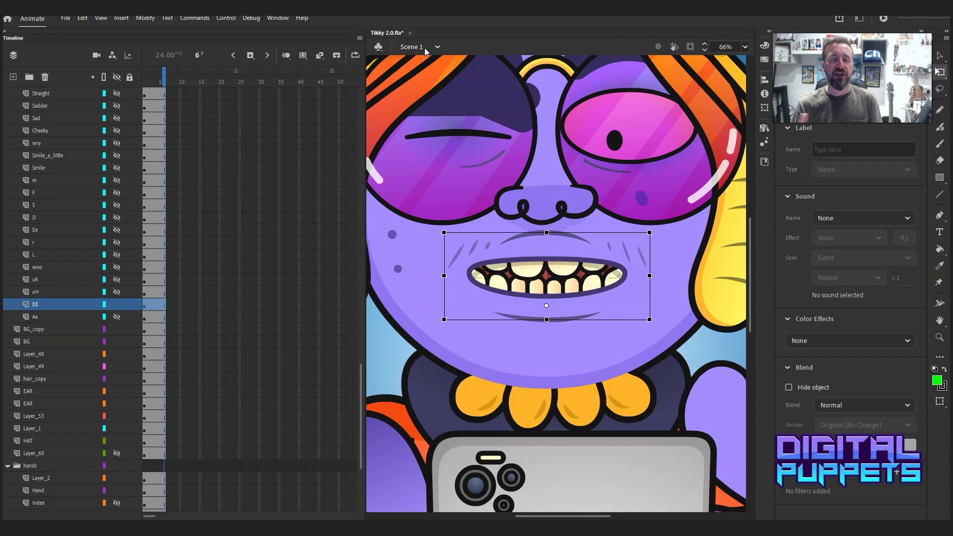
{"action": "left_click", "coordinate": [117, 304]}
{"action": "left_click", "coordinate": [116, 316]}
{"action": "double_click", "coordinate": [555, 294]}
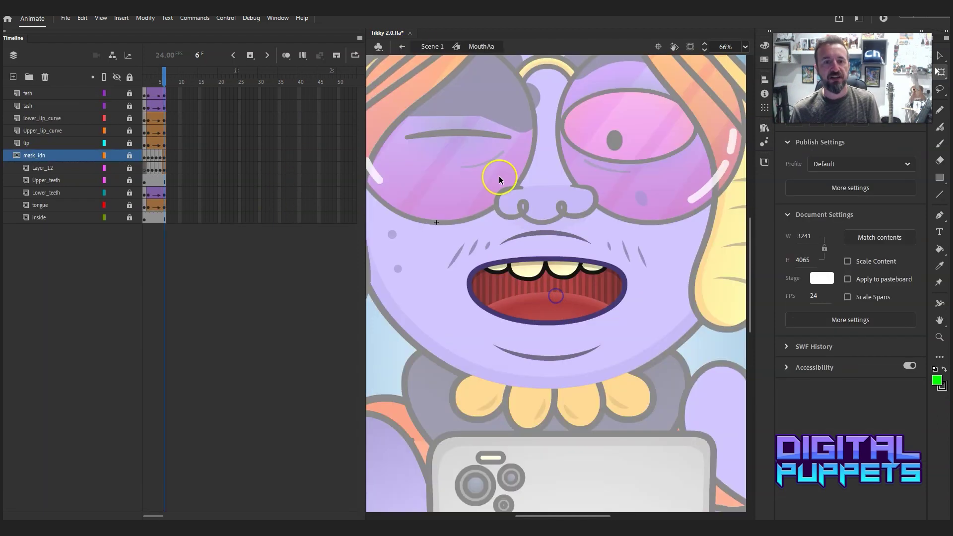
{"action": "key", "text": "Return"}
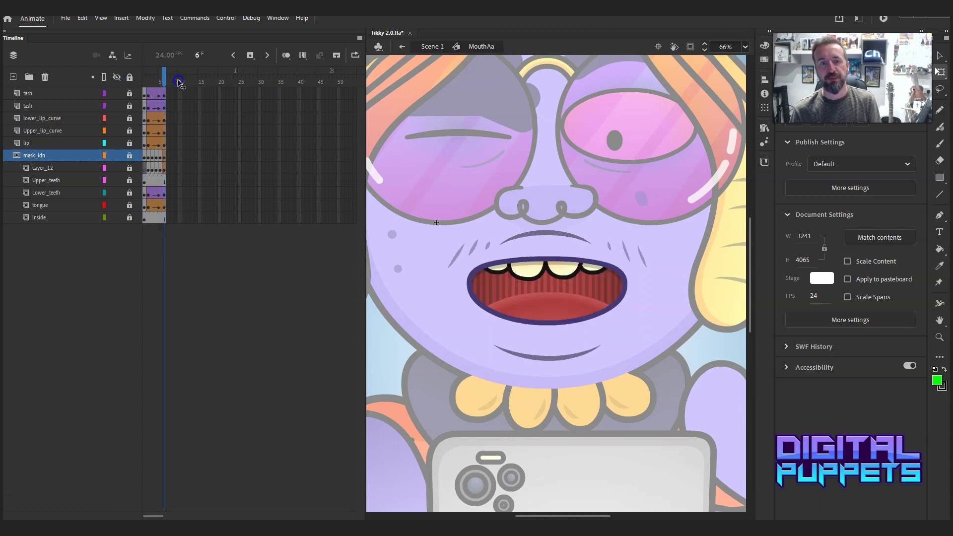
{"action": "left_click", "coordinate": [424, 47]}
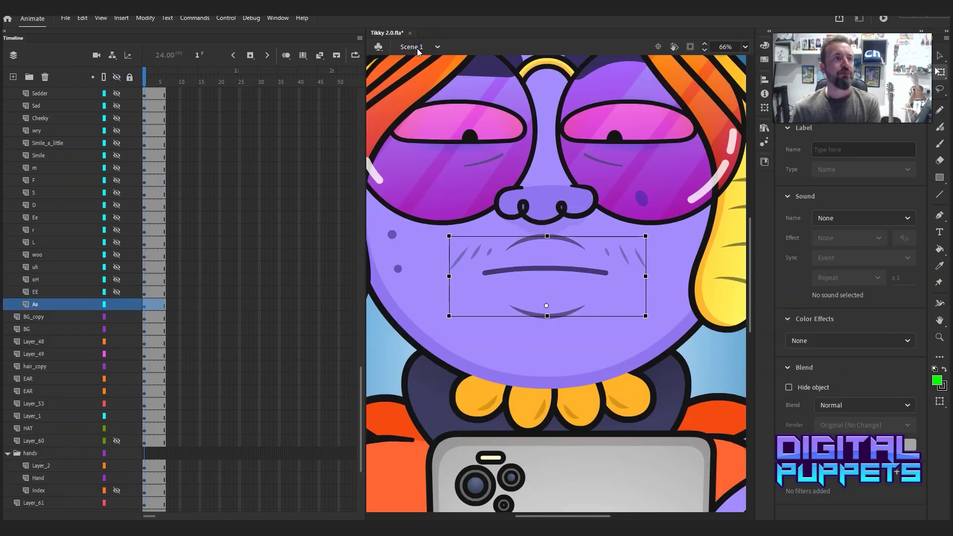
{"action": "left_click", "coordinate": [66, 18]}
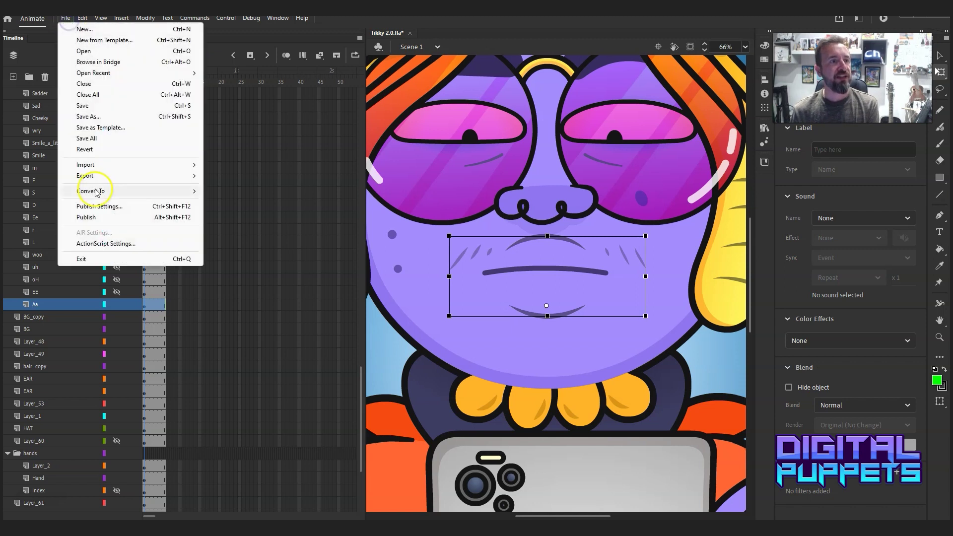
{"action": "mouse_move", "coordinate": [99, 176]}
{"action": "left_click", "coordinate": [279, 129]}
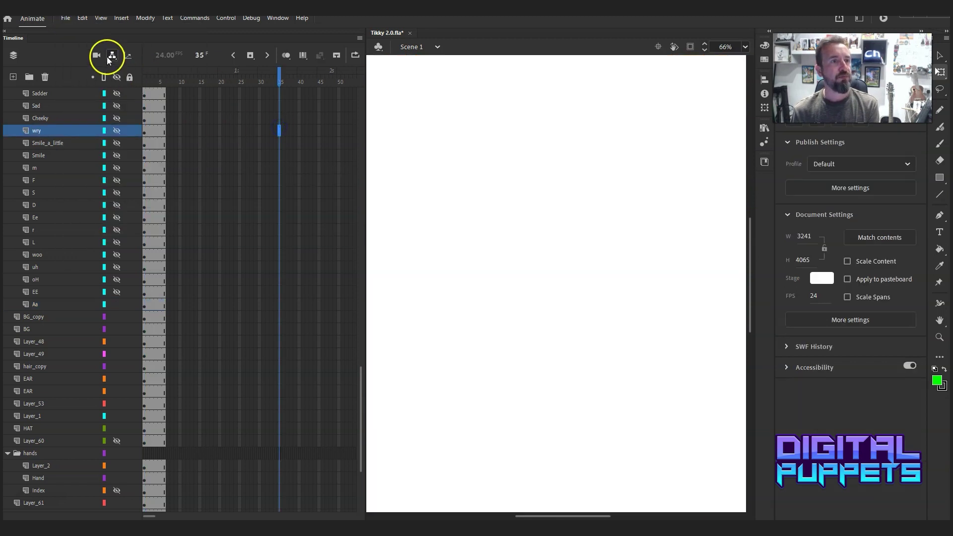
{"action": "left_click", "coordinate": [117, 293]}
{"action": "left_click_drag", "start_coordinate": [275, 82], "coordinate": [149, 85]}
{"action": "left_click", "coordinate": [64, 18]}
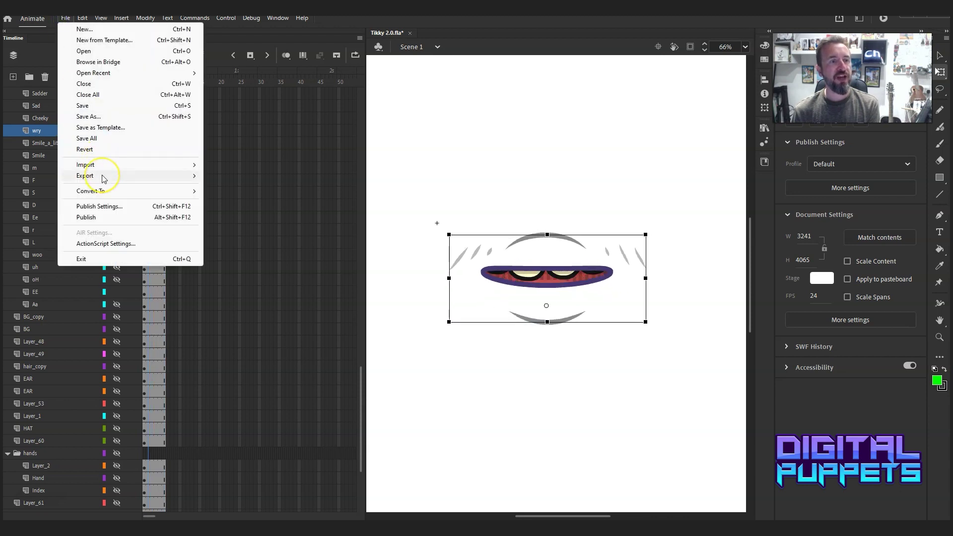
{"action": "mouse_move", "coordinate": [110, 176]}
{"action": "left_click", "coordinate": [265, 198]}
{"action": "left_click", "coordinate": [126, 422]}
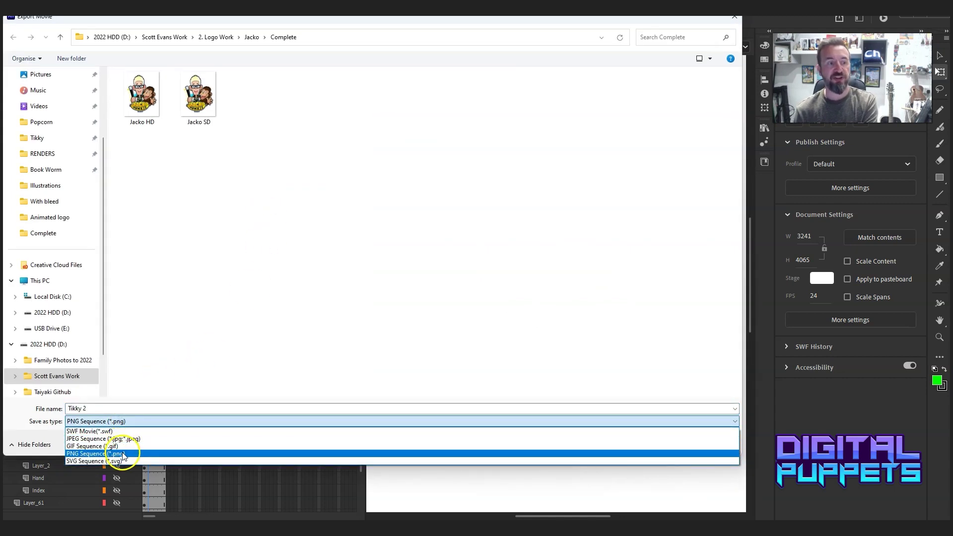
{"action": "left_click", "coordinate": [123, 454]}
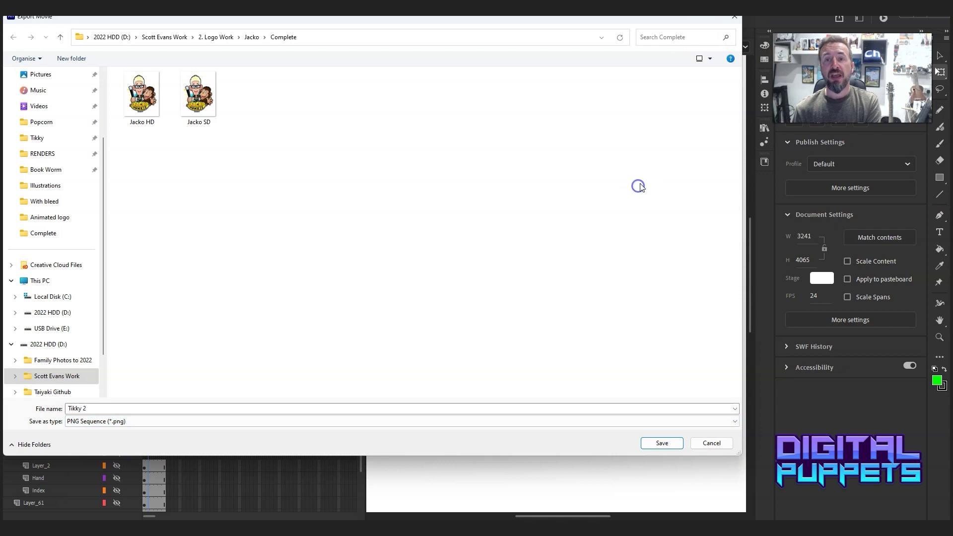
{"action": "left_click", "coordinate": [735, 16]}
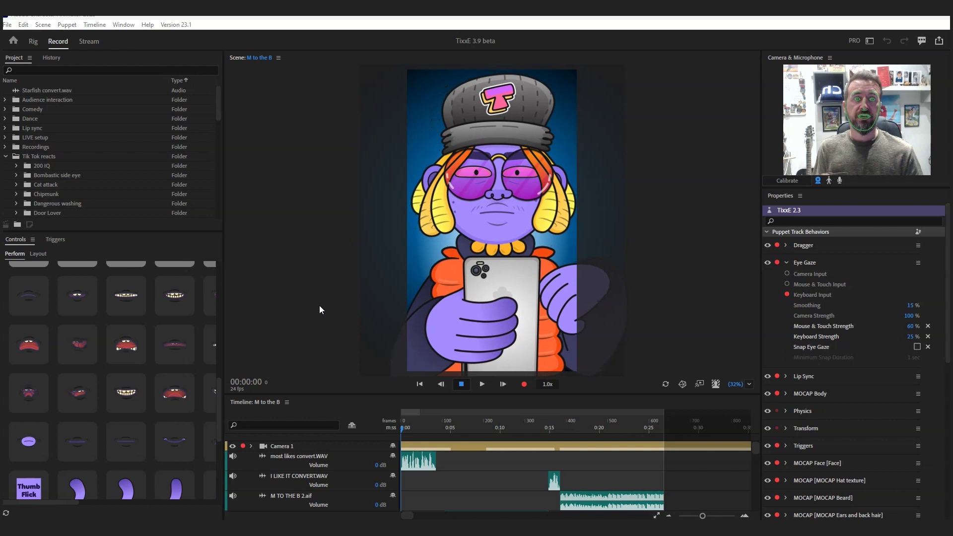
Turn the Character Animator microphone input back on and scroll the Project panel
{"action": "left_click", "coordinate": [840, 181]}
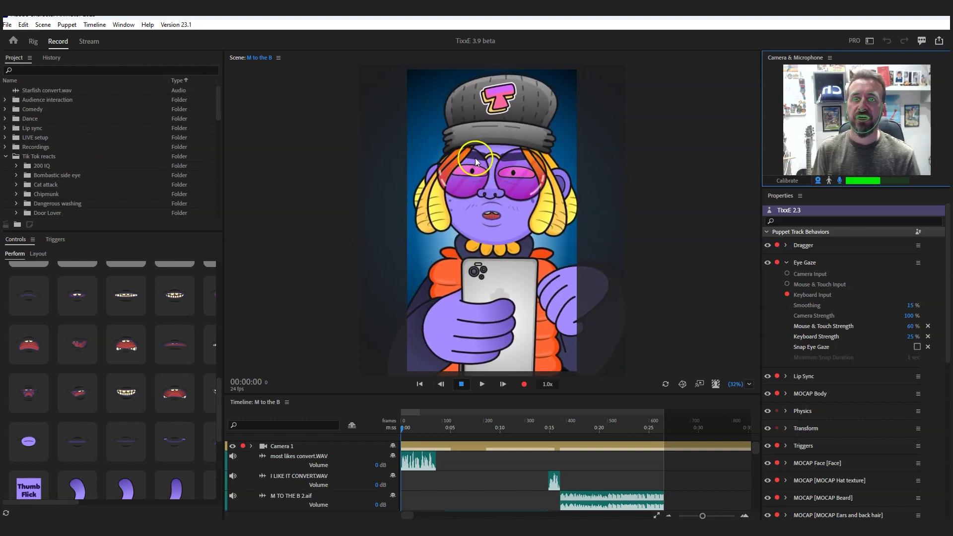
{"action": "scroll", "coordinate": [323, 474], "scroll_direction": "down", "scroll_amount": 1}
{"action": "scroll", "coordinate": [282, 464], "scroll_direction": "up", "scroll_amount": 1}
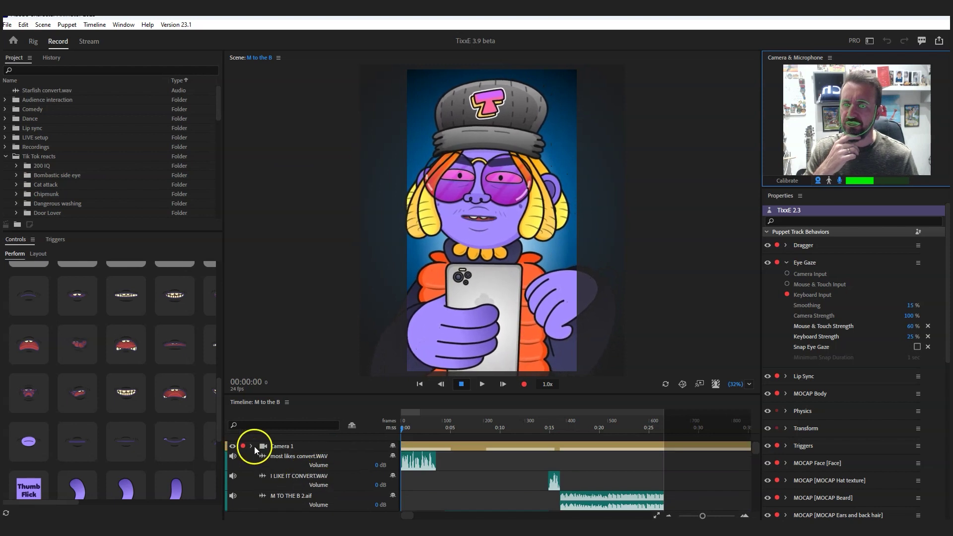
{"action": "scroll", "coordinate": [332, 486], "scroll_direction": "down", "scroll_amount": 4}
{"action": "scroll", "coordinate": [126, 171], "scroll_direction": "down", "scroll_amount": 8}
{"action": "scroll", "coordinate": [127, 175], "scroll_direction": "down", "scroll_amount": 4}
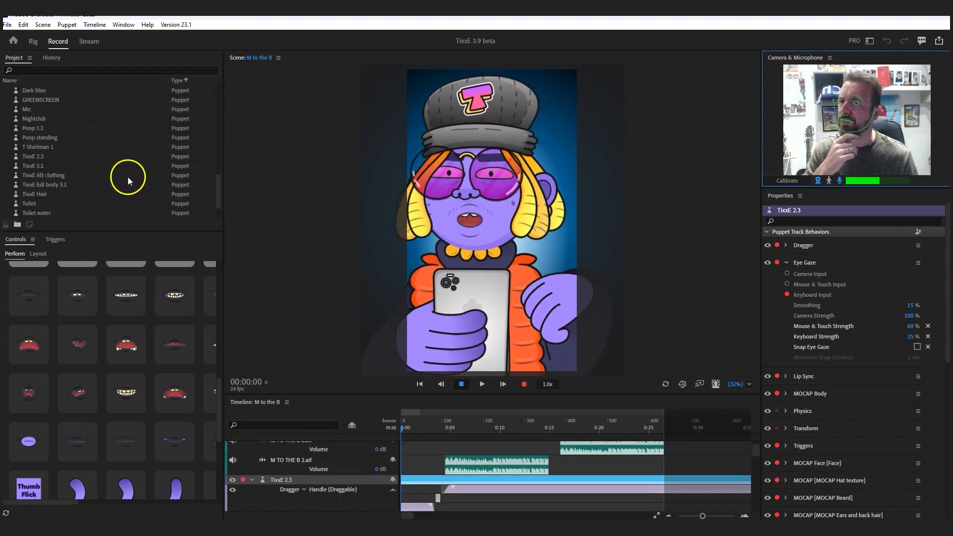
Open the TixxE 2.3 puppet's original artwork in Photoshop and enlarge the Layers panel
{"action": "left_click", "coordinate": [50, 156]}
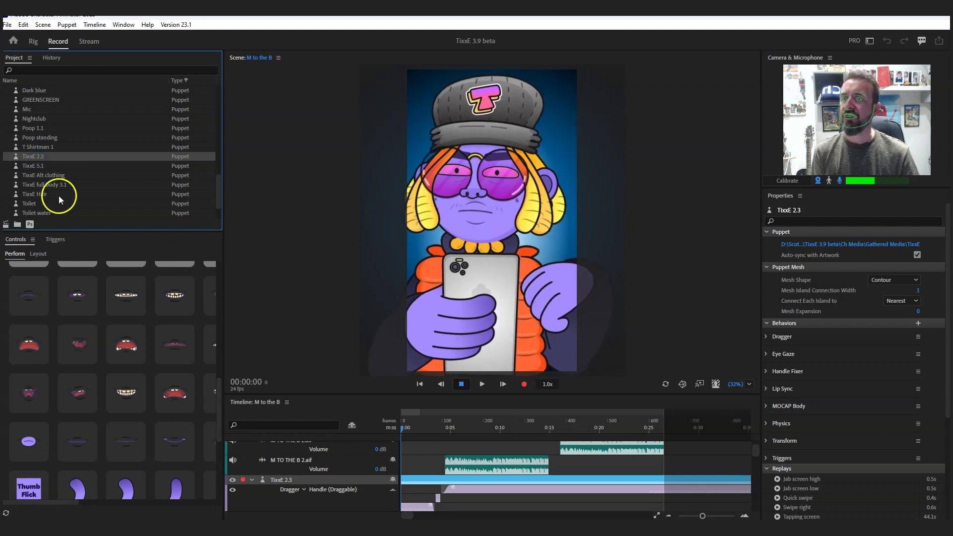
{"action": "left_click", "coordinate": [36, 224]}
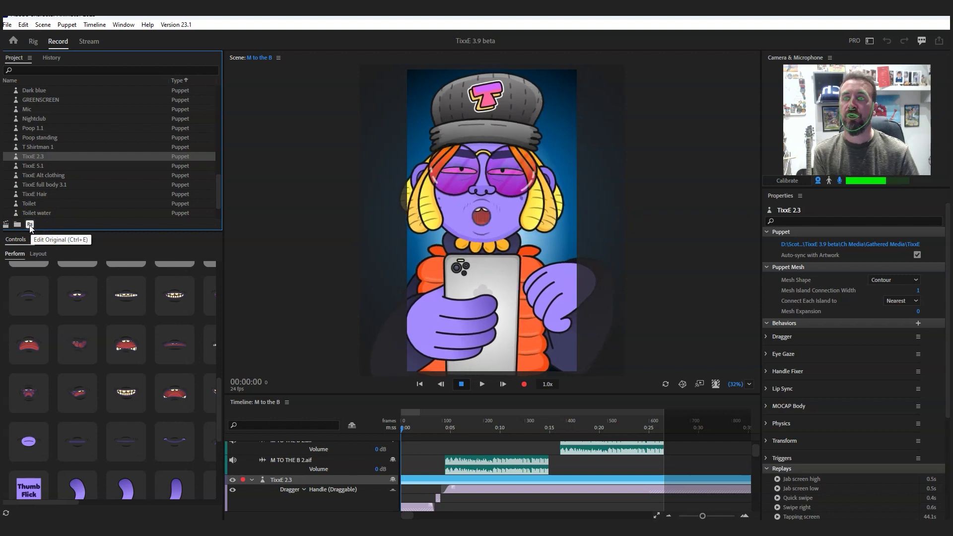
{"action": "left_click", "coordinate": [193, 327]}
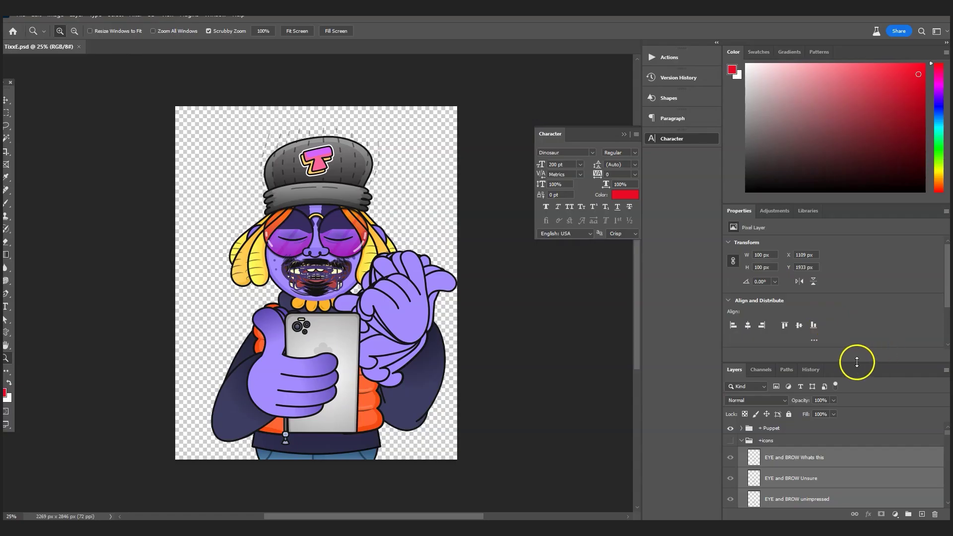
{"action": "left_click_drag", "start_coordinate": [857, 362], "coordinate": [864, 213]}
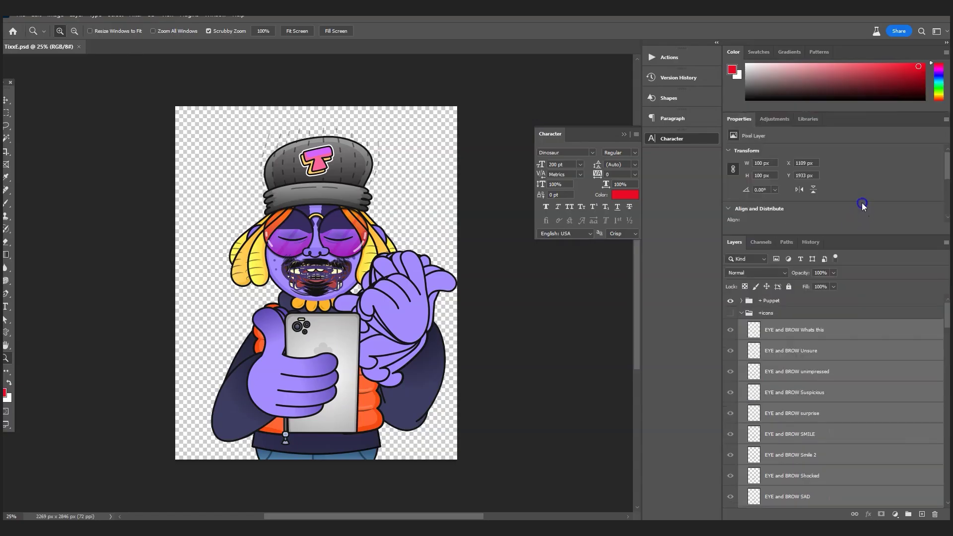
Collapse +icons, the arm, Anchor, Nose and Shading groups, leaving + Puppet > Head expanded
{"action": "left_click", "coordinate": [743, 314]}
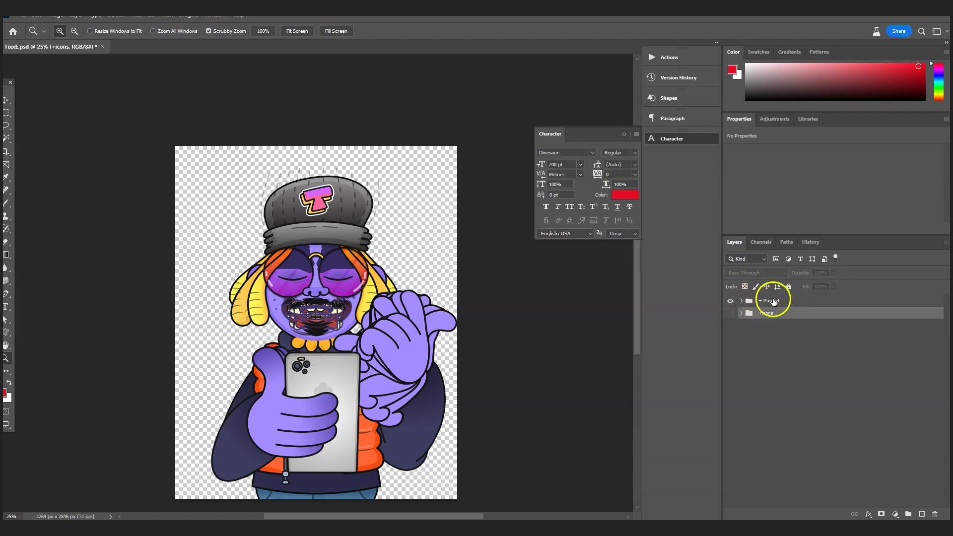
{"action": "left_click", "coordinate": [741, 301]}
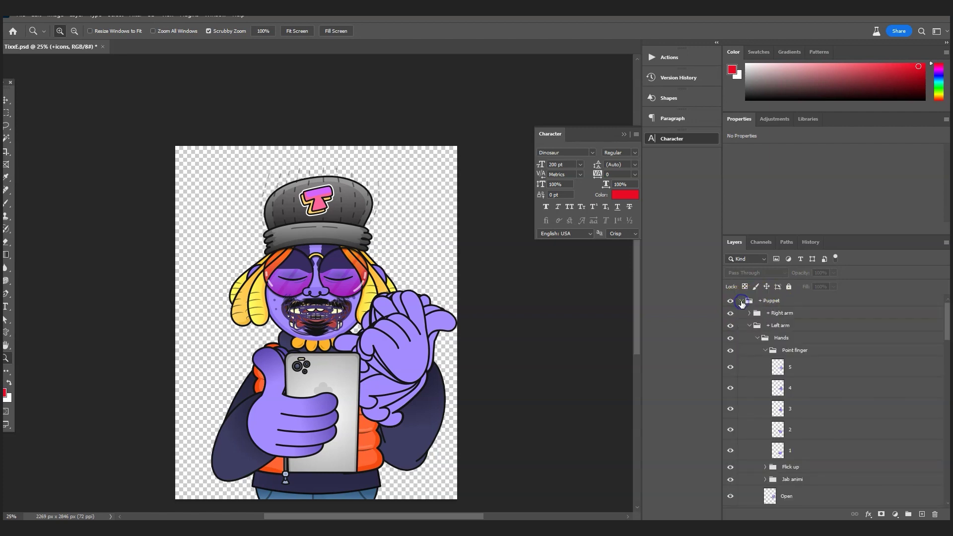
{"action": "left_click", "coordinate": [751, 326]}
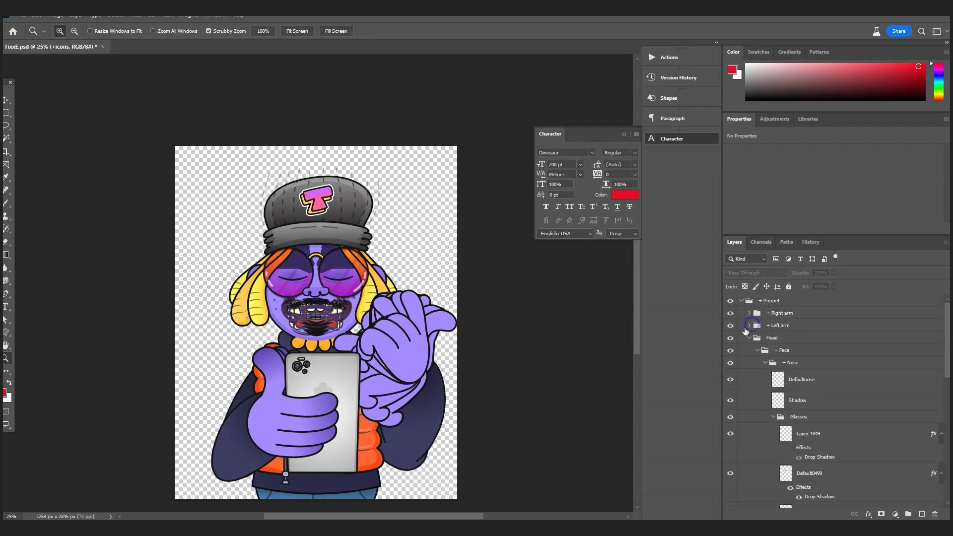
{"action": "left_click", "coordinate": [750, 338]}
{"action": "left_click", "coordinate": [749, 363]}
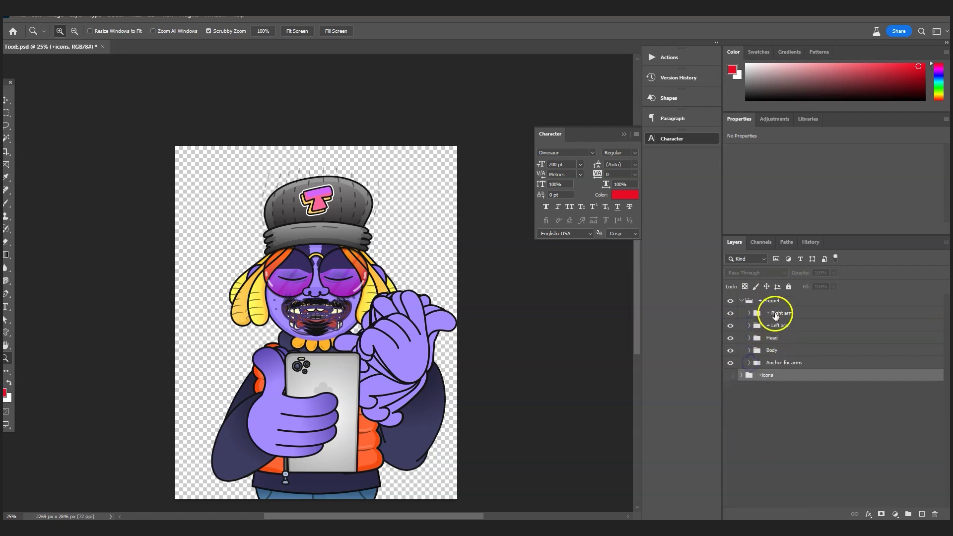
{"action": "left_click", "coordinate": [776, 315]}
{"action": "left_click", "coordinate": [780, 326]}
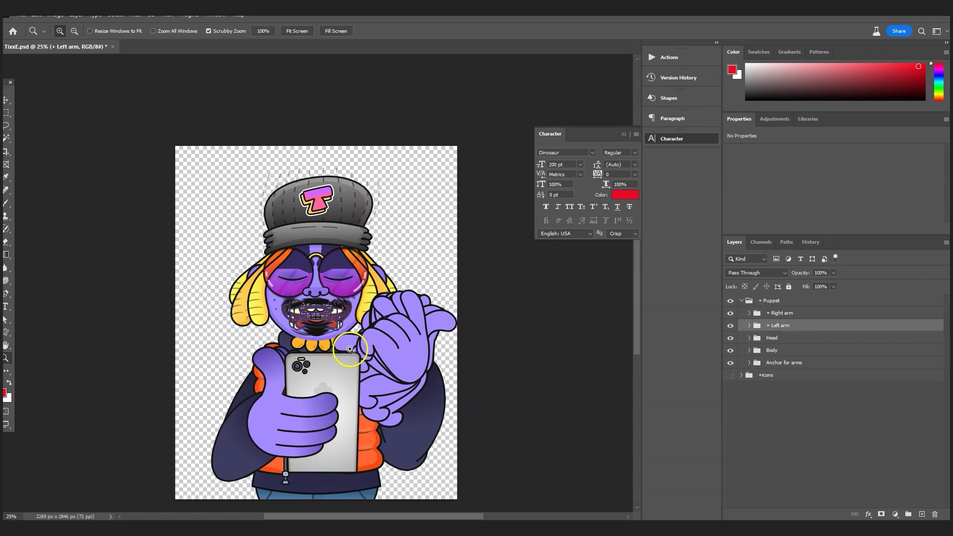
{"action": "left_click", "coordinate": [750, 339]}
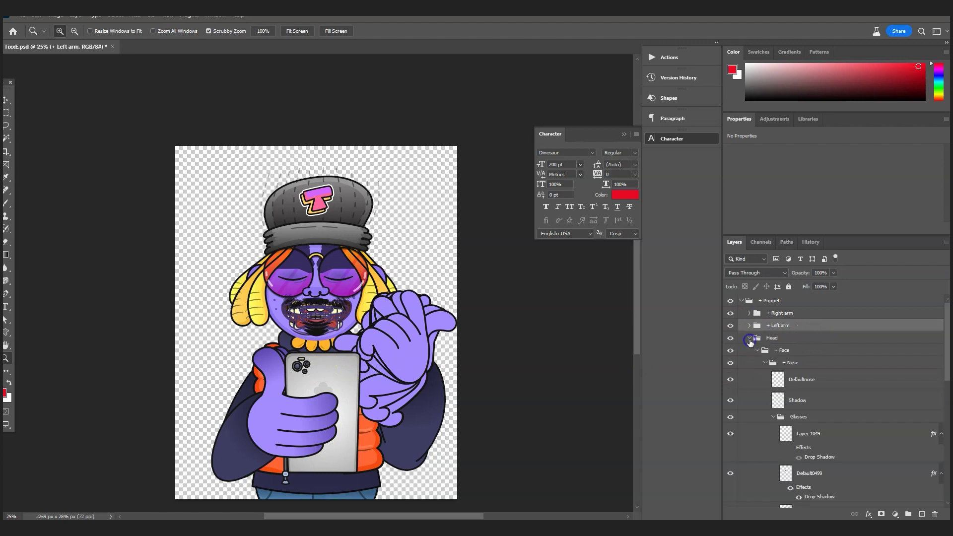
{"action": "left_click", "coordinate": [767, 363]}
{"action": "left_click", "coordinate": [767, 461]}
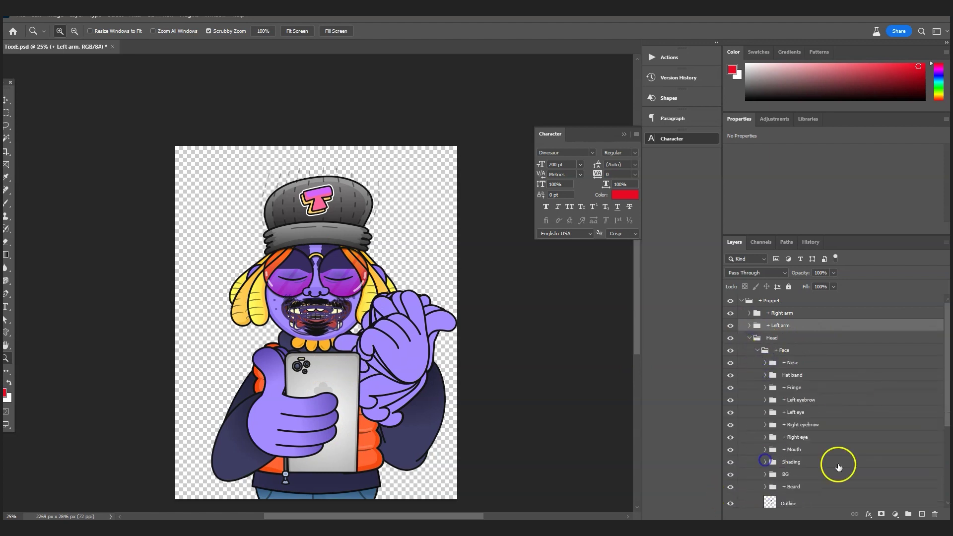
Expand + Mouth, collapse Neutral and open Aa to list frames Default0042–Default0046
{"action": "scroll", "coordinate": [840, 457], "scroll_direction": "down", "scroll_amount": 1}
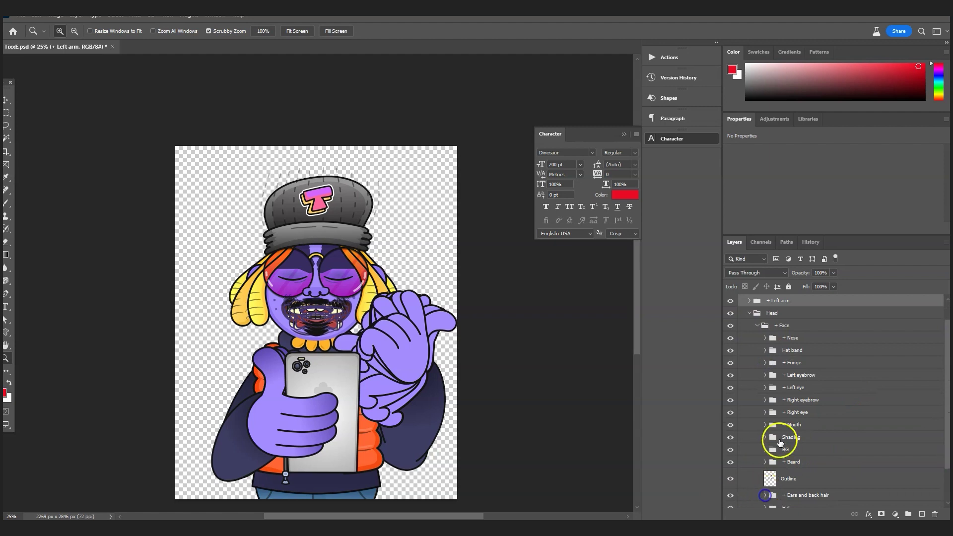
{"action": "left_click", "coordinate": [795, 425]}
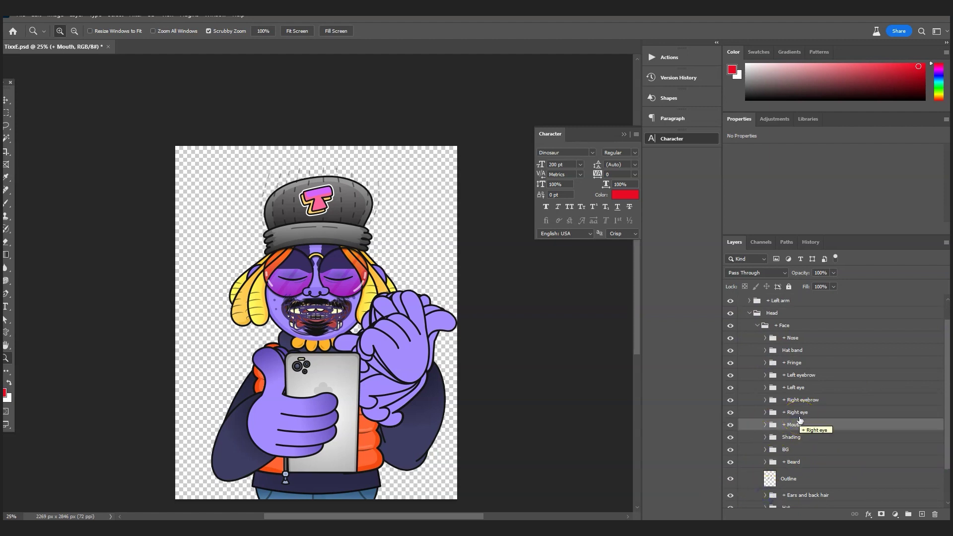
{"action": "left_click", "coordinate": [765, 425]}
{"action": "scroll", "coordinate": [828, 377], "scroll_direction": "down", "scroll_amount": 2}
{"action": "scroll", "coordinate": [829, 377], "scroll_direction": "down", "scroll_amount": 1}
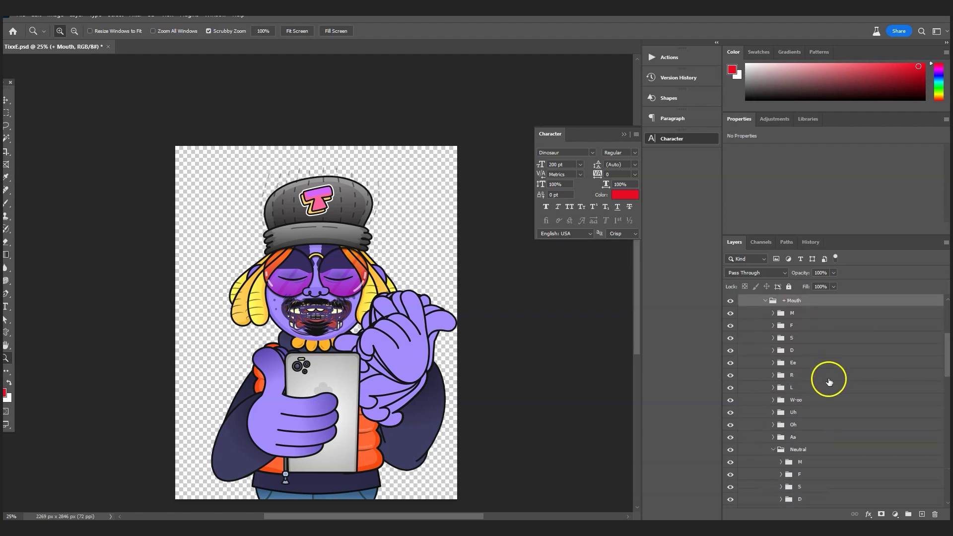
{"action": "left_click", "coordinate": [773, 475]}
{"action": "left_click", "coordinate": [773, 462]}
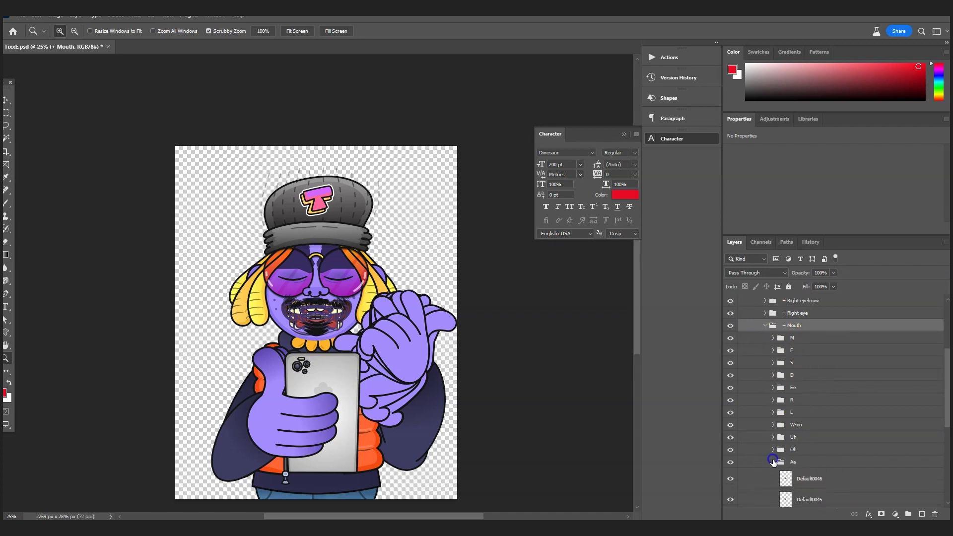
{"action": "scroll", "coordinate": [830, 462], "scroll_direction": "down", "scroll_amount": 4}
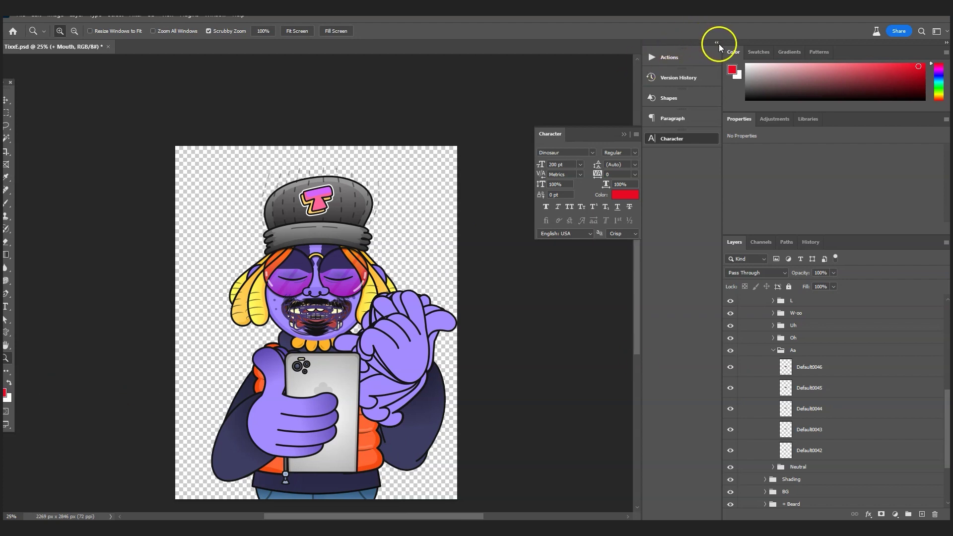
Move the ee folder window aside and collapse its extra photo folders to uncover the artwork
{"action": "left_click_drag", "start_coordinate": [819, 40], "coordinate": [430, 98]}
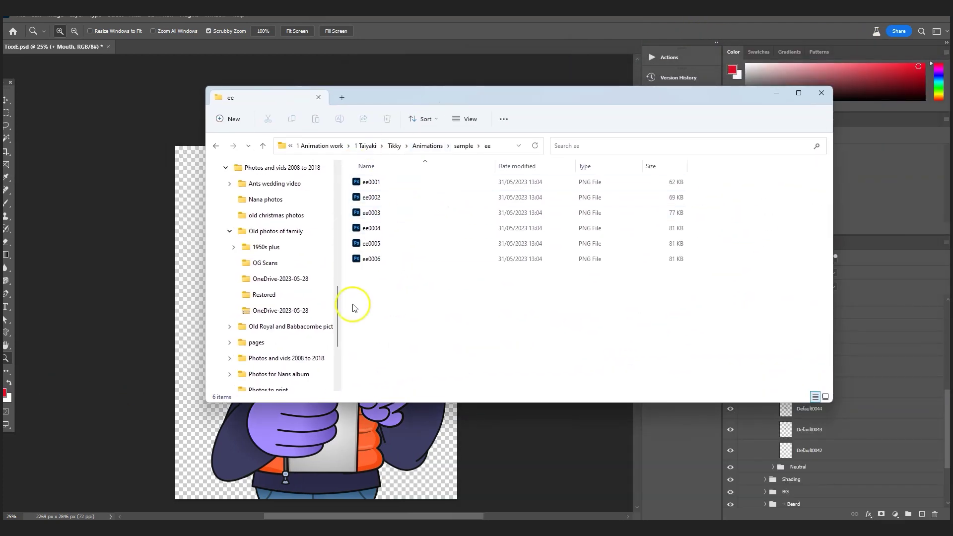
{"action": "left_click", "coordinate": [230, 232]}
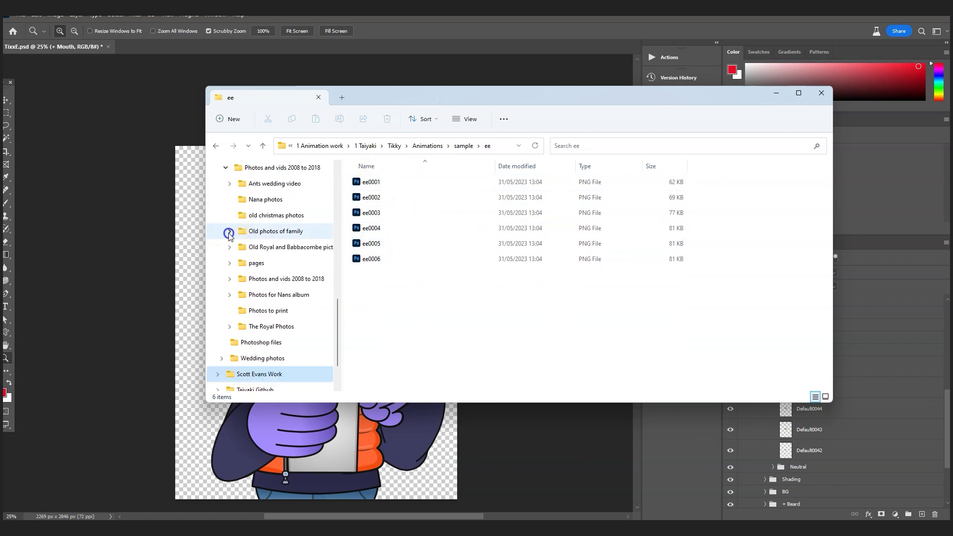
{"action": "left_click", "coordinate": [223, 167]}
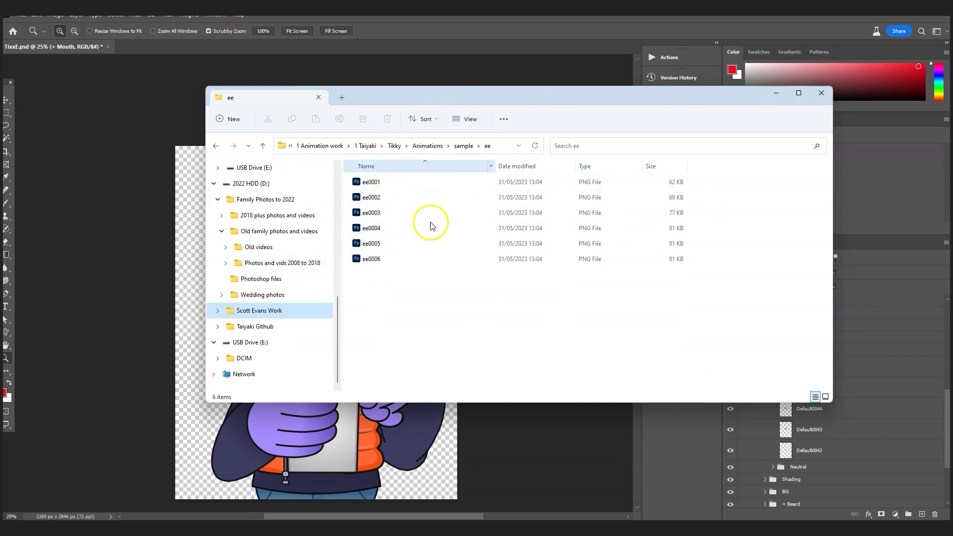
{"action": "left_click_drag", "start_coordinate": [440, 98], "coordinate": [280, 431]}
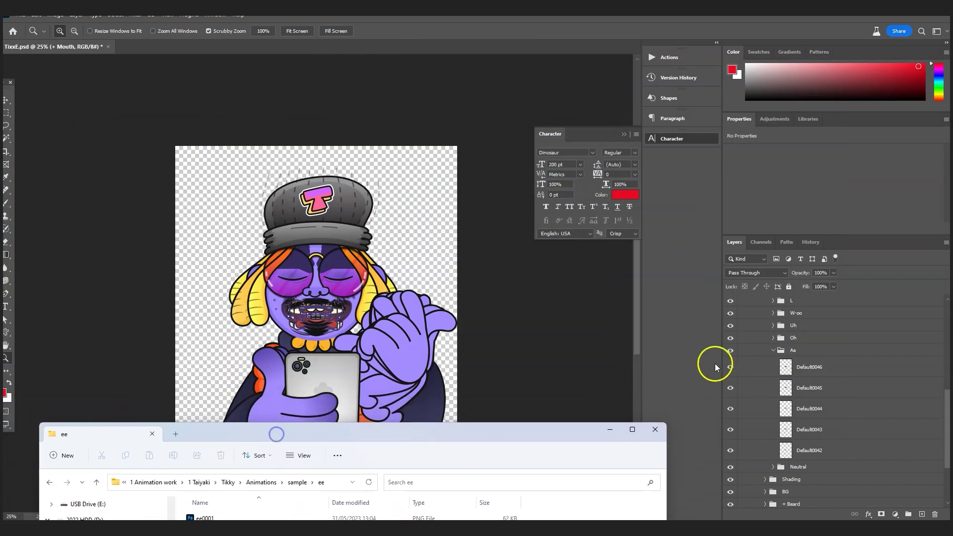
Create a new group named ee inside the Mouth group and add a layer to it
{"action": "left_click", "coordinate": [762, 343]}
{"action": "left_click", "coordinate": [773, 350]}
{"action": "scroll", "coordinate": [804, 360], "scroll_direction": "up", "scroll_amount": 3}
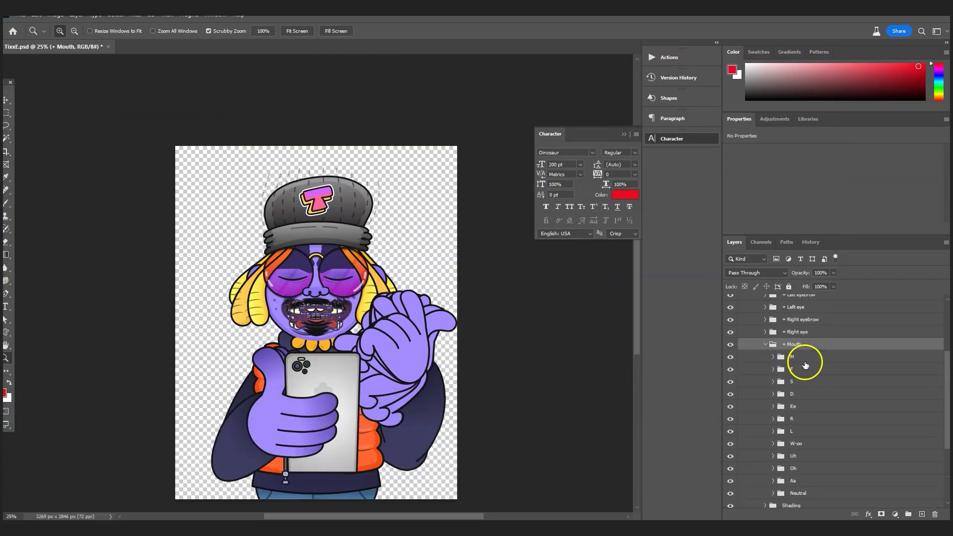
{"action": "left_click", "coordinate": [804, 356]}
{"action": "left_click", "coordinate": [908, 514]}
{"action": "left_click", "coordinate": [803, 356]}
{"action": "left_click", "coordinate": [814, 362]}
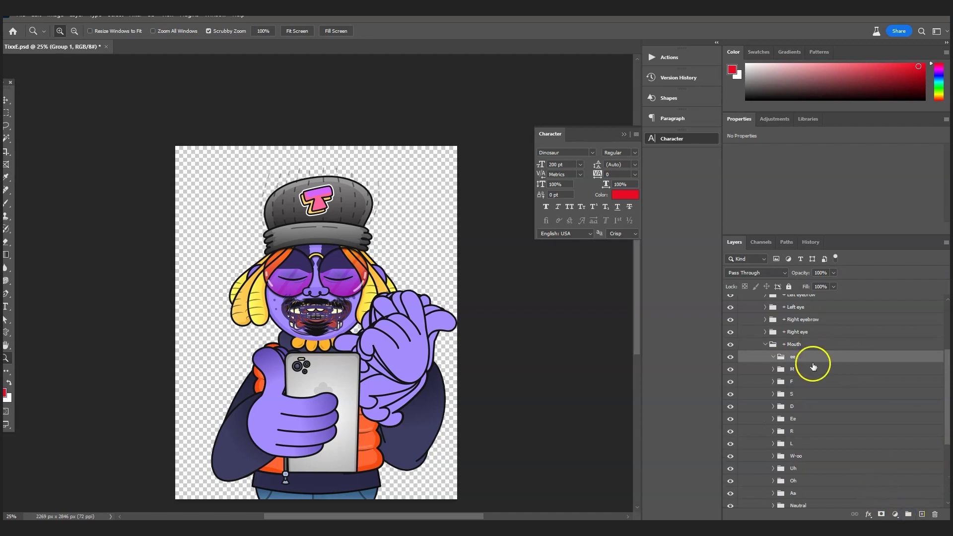
{"action": "left_click", "coordinate": [921, 514]}
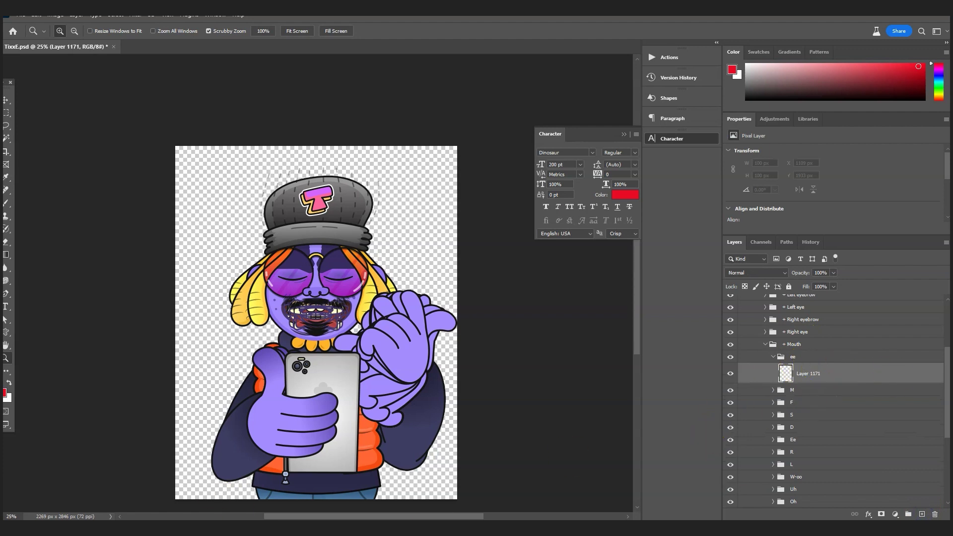
Bring the ee folder window beside the canvas and select all six ee PNG frames
{"action": "left_click", "coordinate": [339, 488]}
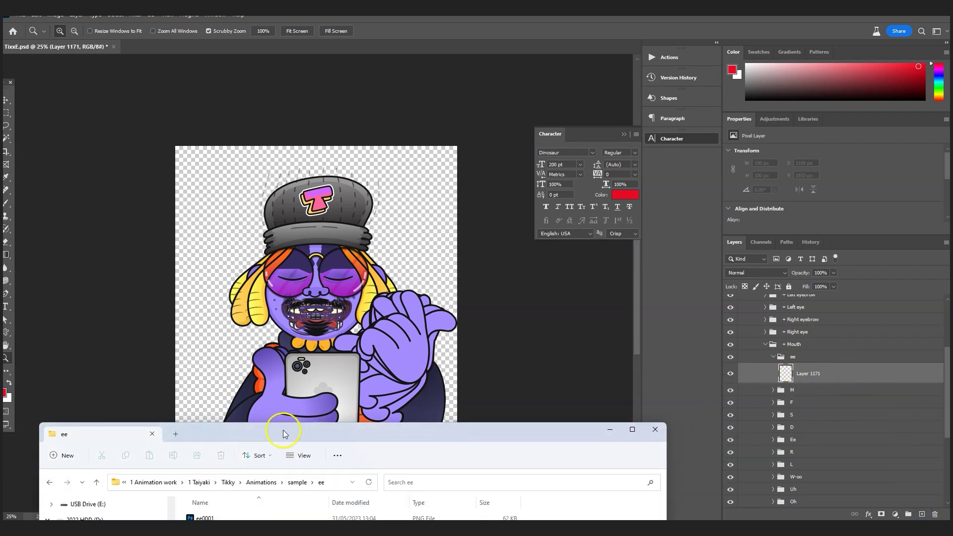
{"action": "left_click_drag", "start_coordinate": [254, 435], "coordinate": [720, 131]}
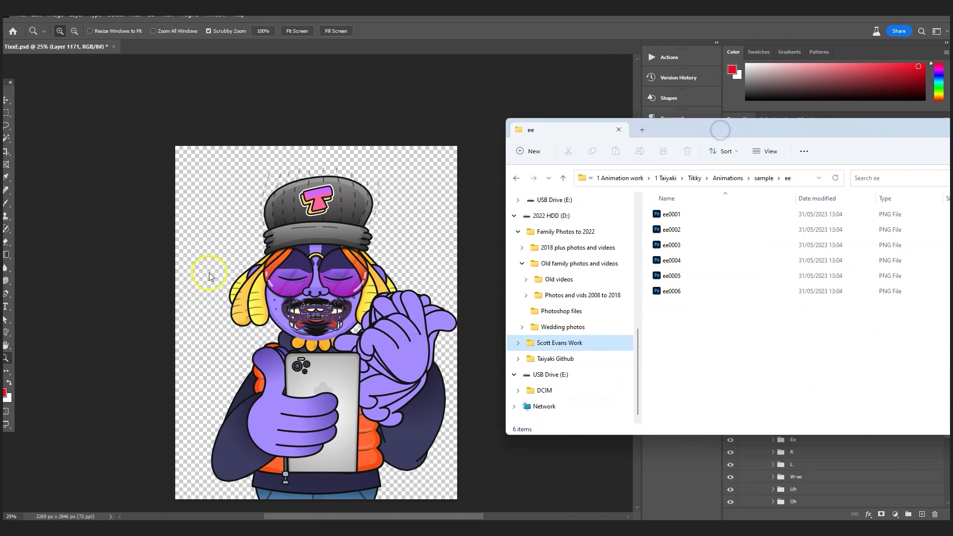
{"action": "left_click_drag", "start_coordinate": [661, 321], "coordinate": [358, 269]}
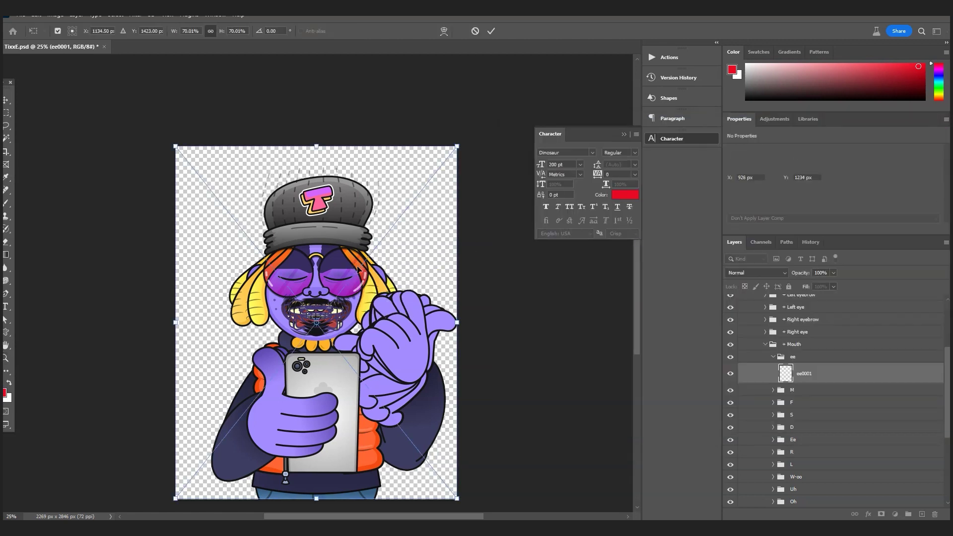
Commit the placed ee frames and delete layer ee0001
{"action": "key", "text": "Return"}
{"action": "key", "text": "Return"}
{"action": "key", "text": "Return"}
{"action": "key", "text": "Return"}
{"action": "key", "text": "Return"}
{"action": "key", "text": "Return"}
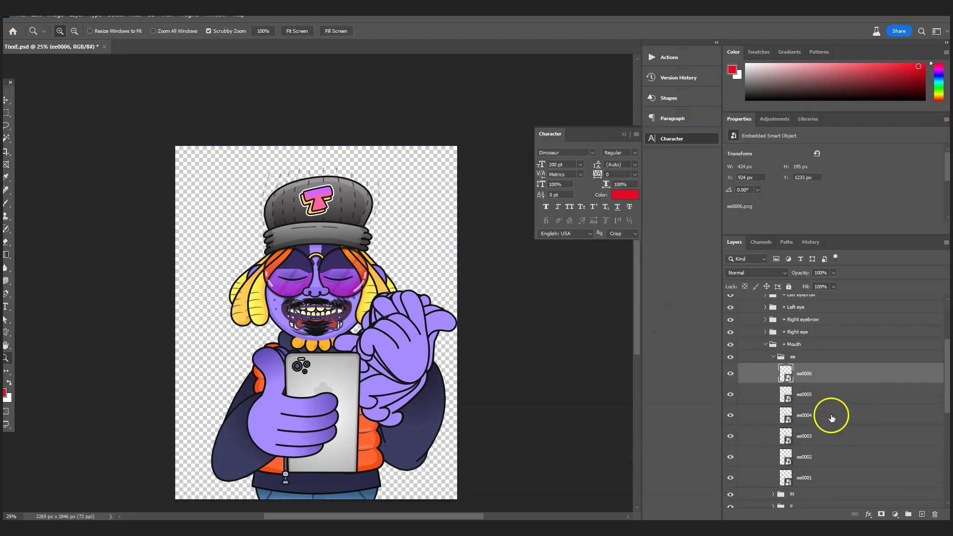
{"action": "left_click", "coordinate": [814, 478]}
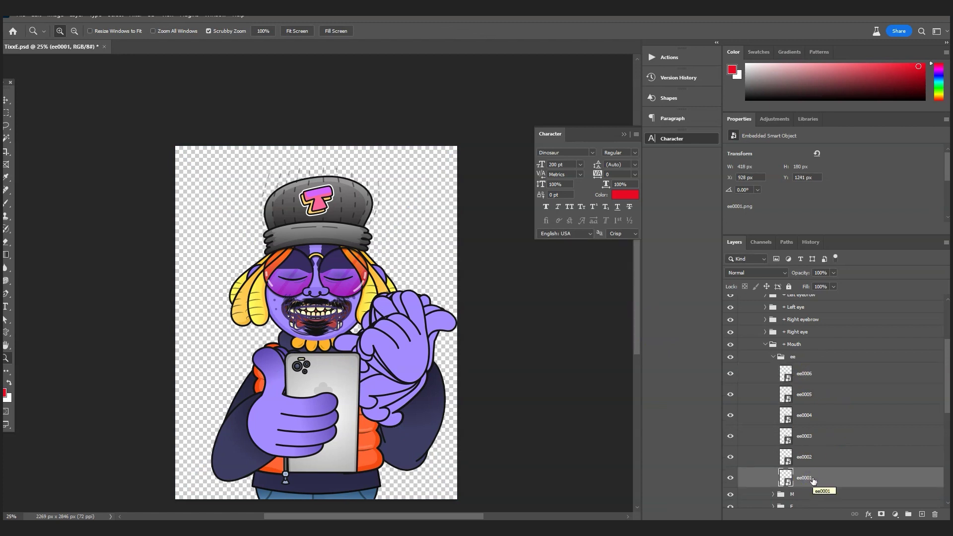
{"action": "key", "text": "Delete"}
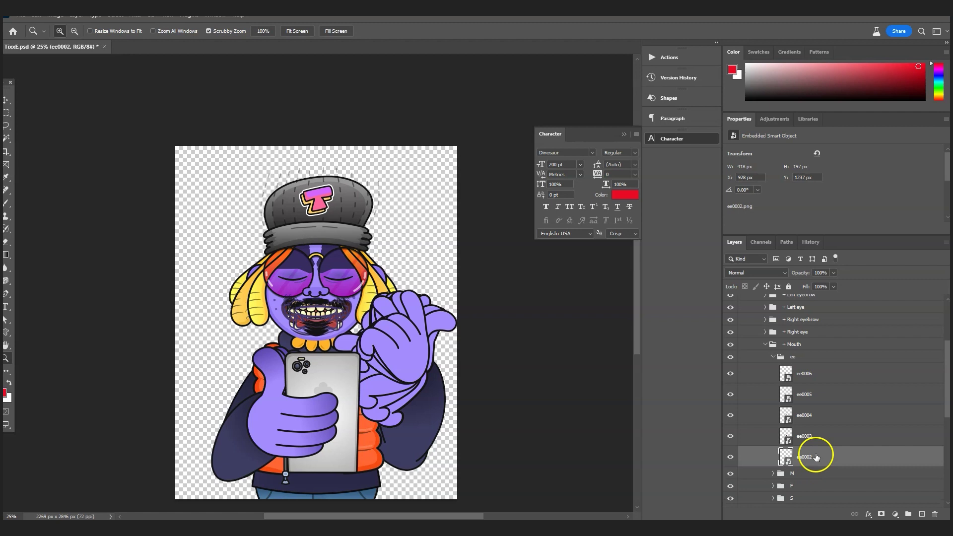
Rasterize layers ee0002 through ee0006, then collapse and select the ee group
{"action": "left_click", "coordinate": [813, 378], "text": "shift"}
{"action": "right_click", "coordinate": [813, 378]}
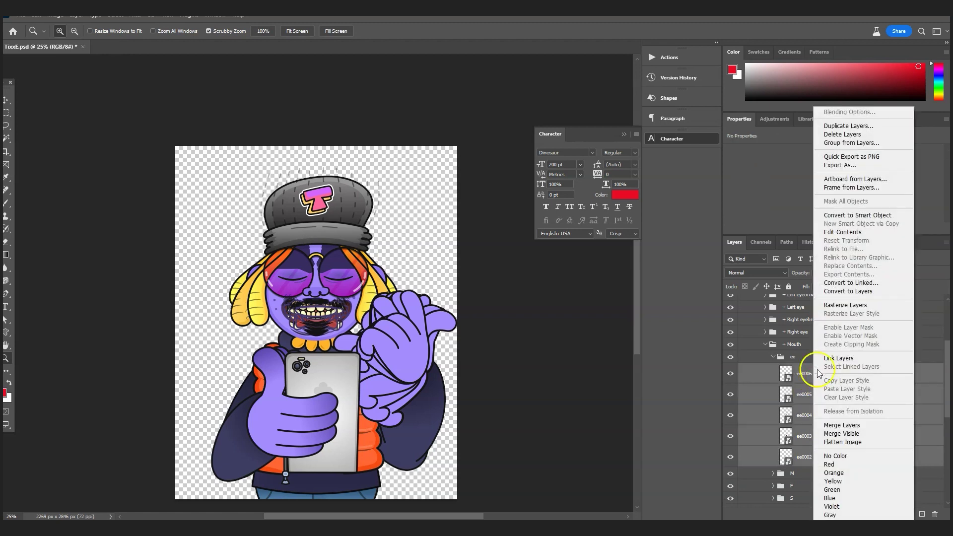
{"action": "left_click", "coordinate": [865, 307]}
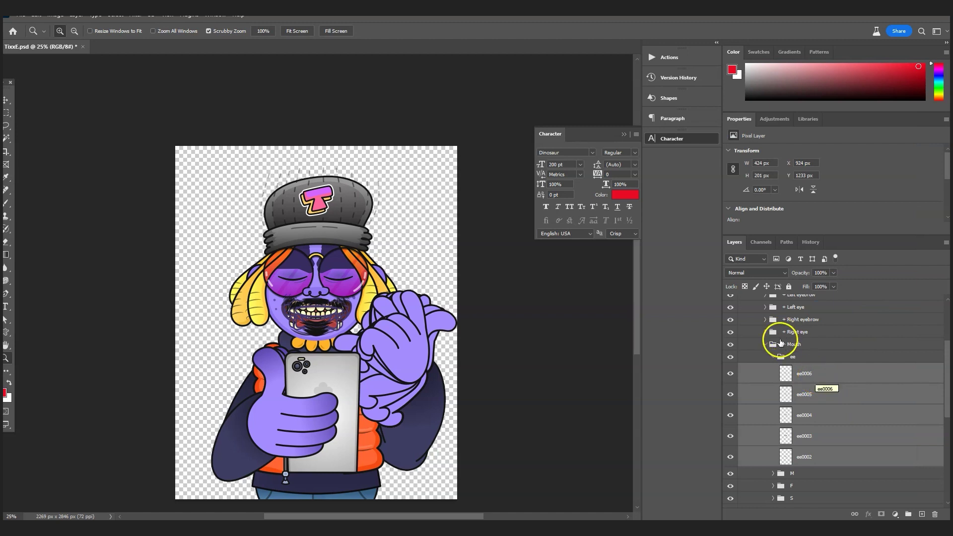
{"action": "left_click", "coordinate": [772, 356]}
{"action": "left_click", "coordinate": [815, 358]}
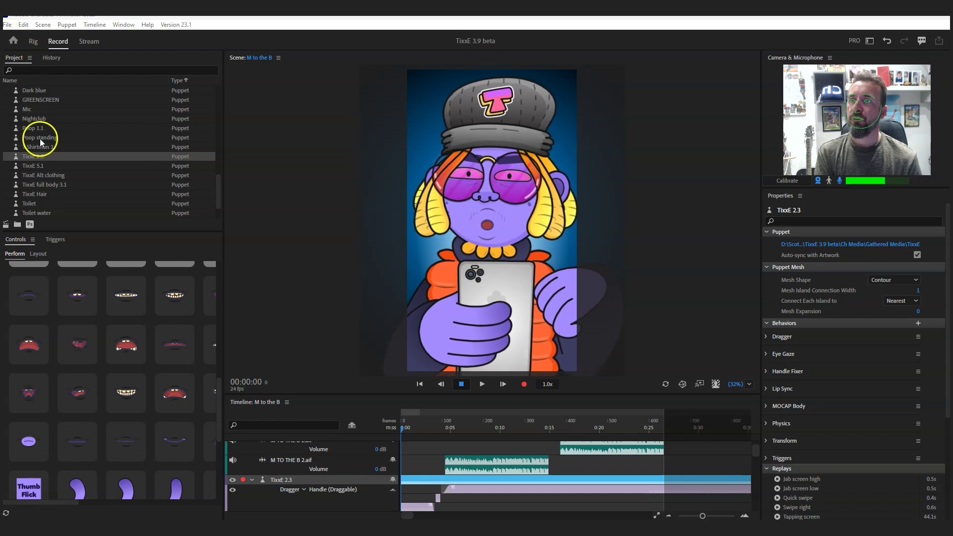
In Rig mode, collapse the arm, Body and icons groups, expand Face > Mouth and select ee
{"action": "left_click", "coordinate": [36, 44]}
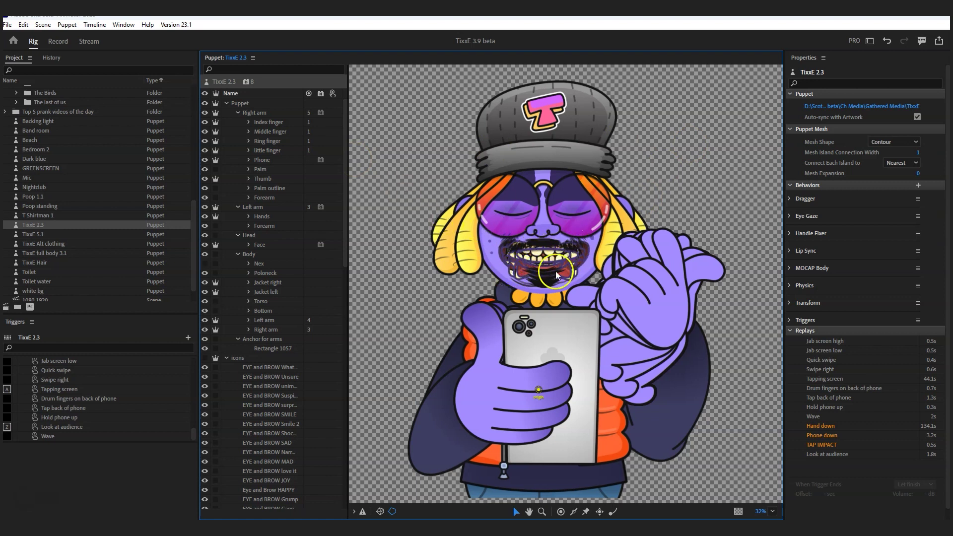
{"action": "left_click", "coordinate": [238, 113]}
{"action": "left_click", "coordinate": [238, 122]}
{"action": "left_click", "coordinate": [237, 151]}
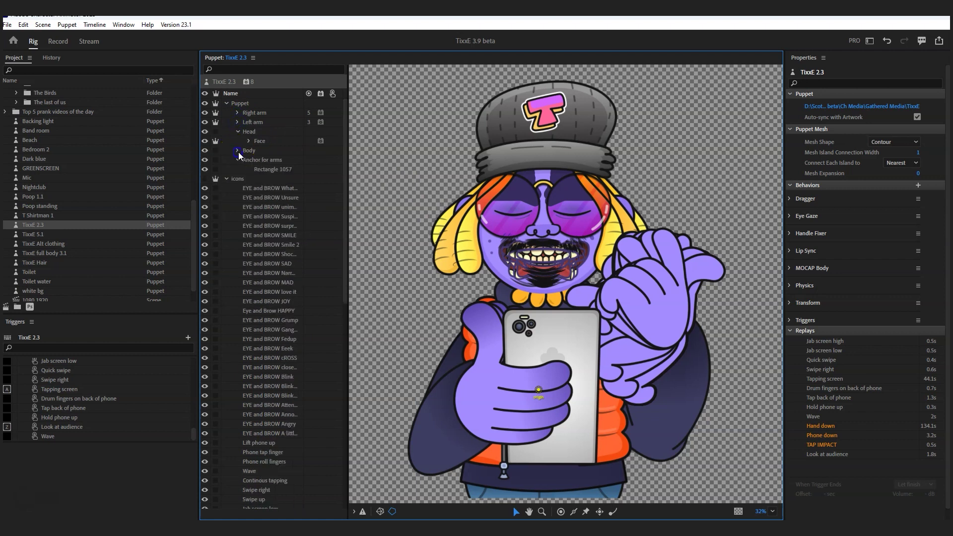
{"action": "left_click", "coordinate": [226, 179]}
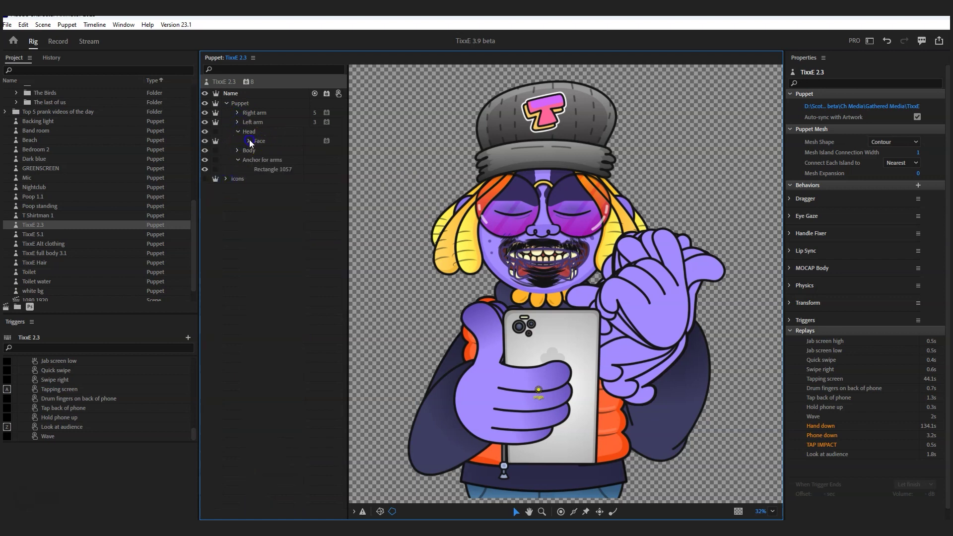
{"action": "left_click", "coordinate": [249, 141]}
{"action": "left_click", "coordinate": [259, 216]}
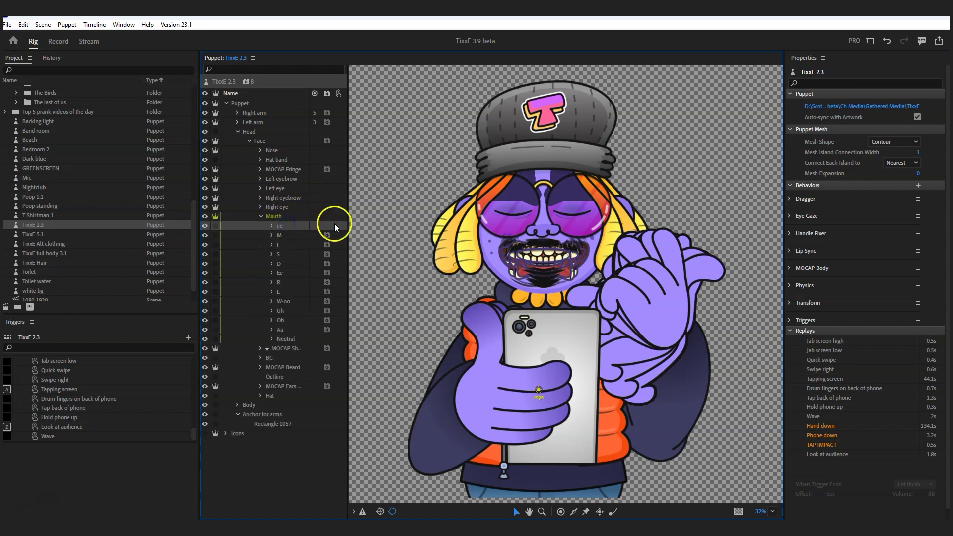
{"action": "left_click_drag", "start_coordinate": [348, 207], "coordinate": [383, 208]}
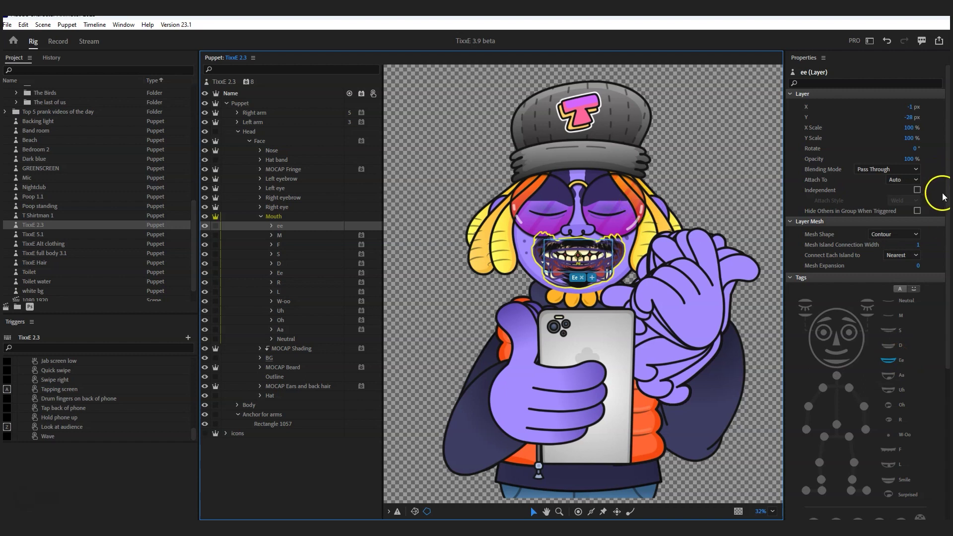
Add a Cycle Layers behavior to ee with Layer Order Bottom to top, playing once
{"action": "scroll", "coordinate": [938, 189], "scroll_direction": "down", "scroll_amount": 5}
{"action": "left_click", "coordinate": [919, 490]}
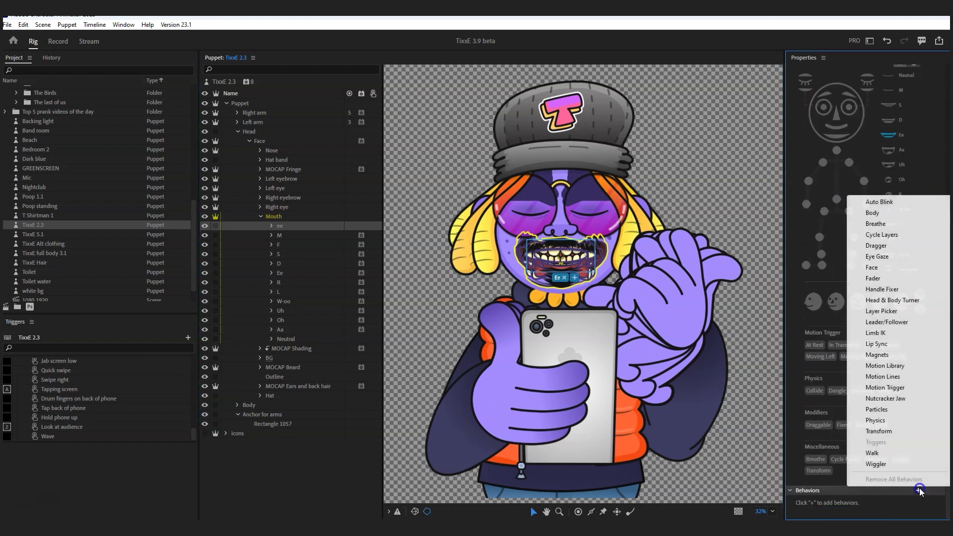
{"action": "left_click", "coordinate": [868, 239]}
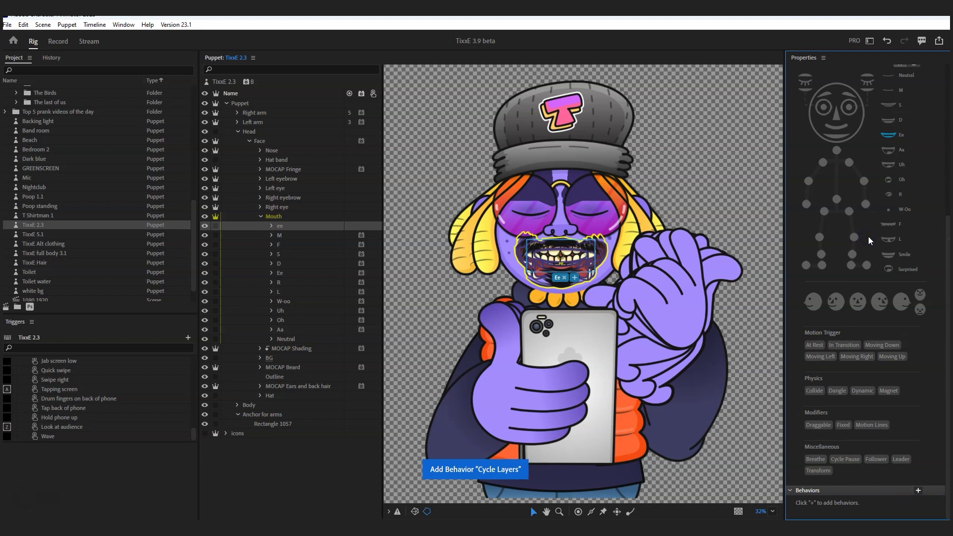
{"action": "scroll", "coordinate": [873, 258], "scroll_direction": "down", "scroll_amount": 3}
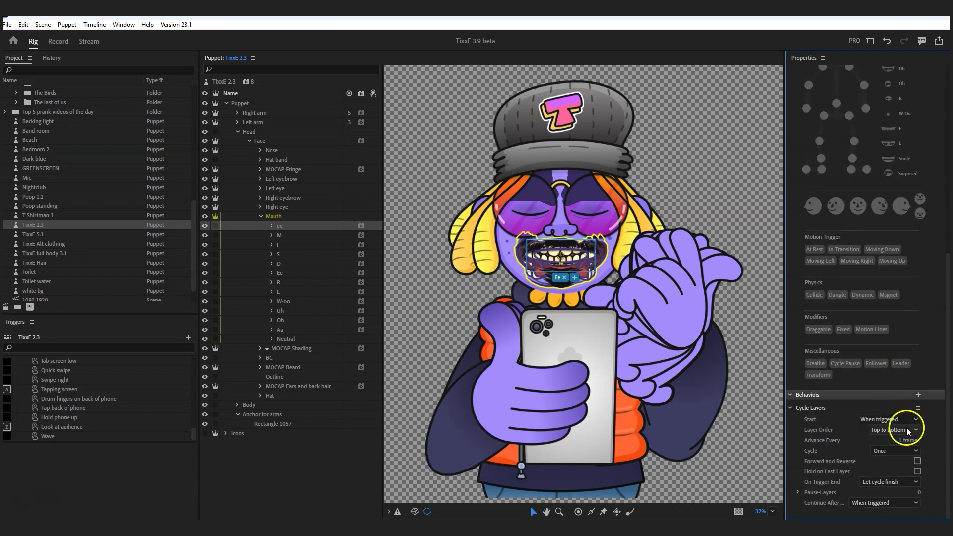
{"action": "left_click", "coordinate": [272, 226]}
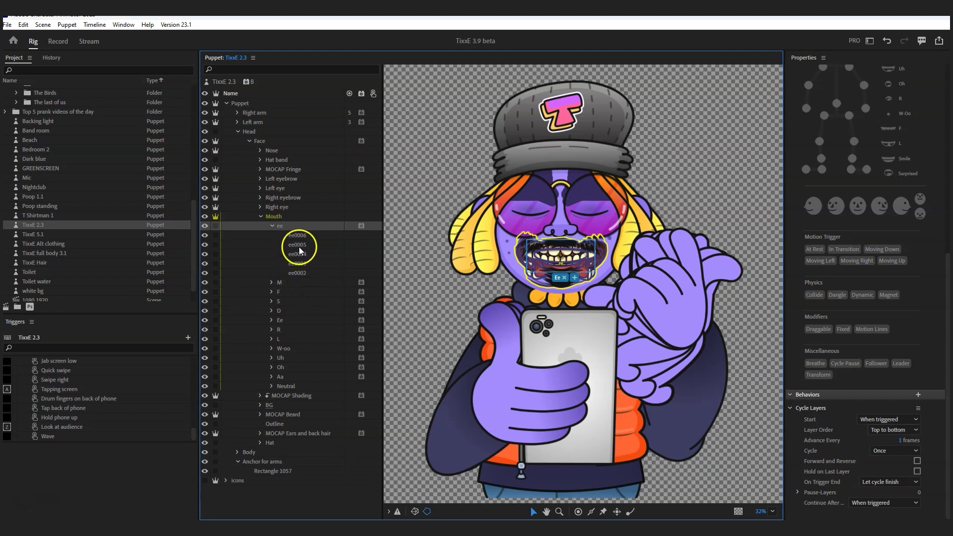
{"action": "left_click", "coordinate": [893, 430]}
{"action": "left_click", "coordinate": [846, 436]}
{"action": "left_click", "coordinate": [889, 451]}
{"action": "left_click", "coordinate": [872, 454]}
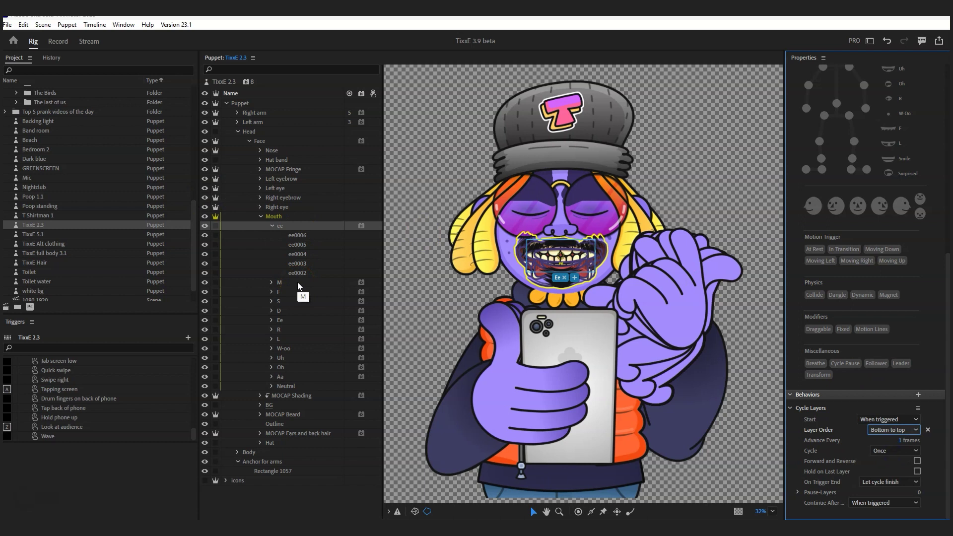
Set the ee cycle to start when triggered, hold on last layer, and stop immediately at trigger end
{"action": "left_click", "coordinate": [906, 422]}
{"action": "left_click", "coordinate": [907, 423]}
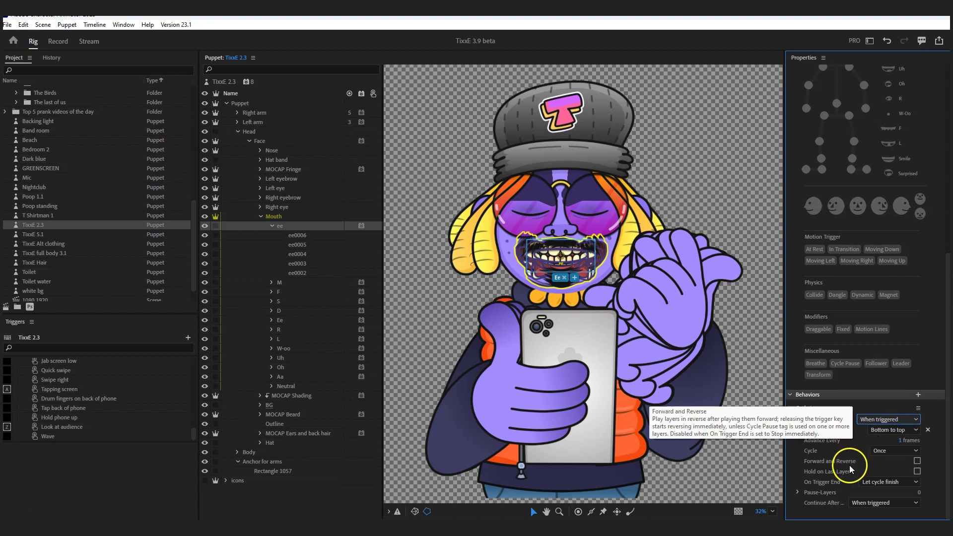
{"action": "left_click", "coordinate": [917, 471]}
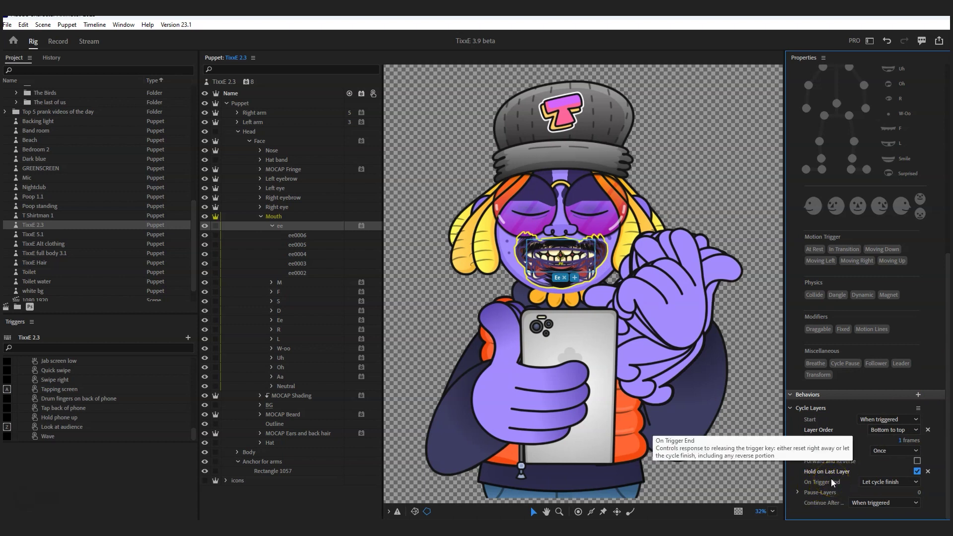
{"action": "left_click", "coordinate": [891, 482]}
{"action": "left_click", "coordinate": [932, 498]}
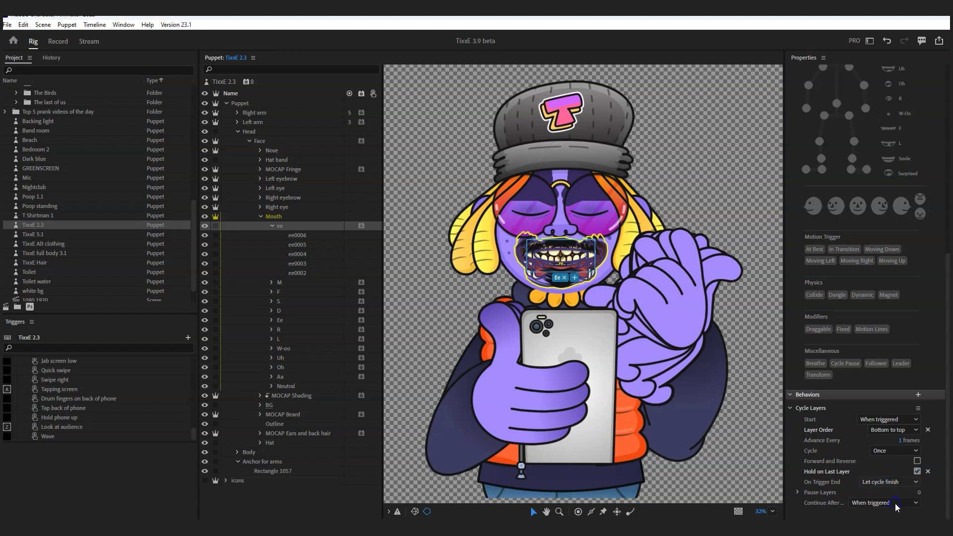
{"action": "key", "text": "Down"}
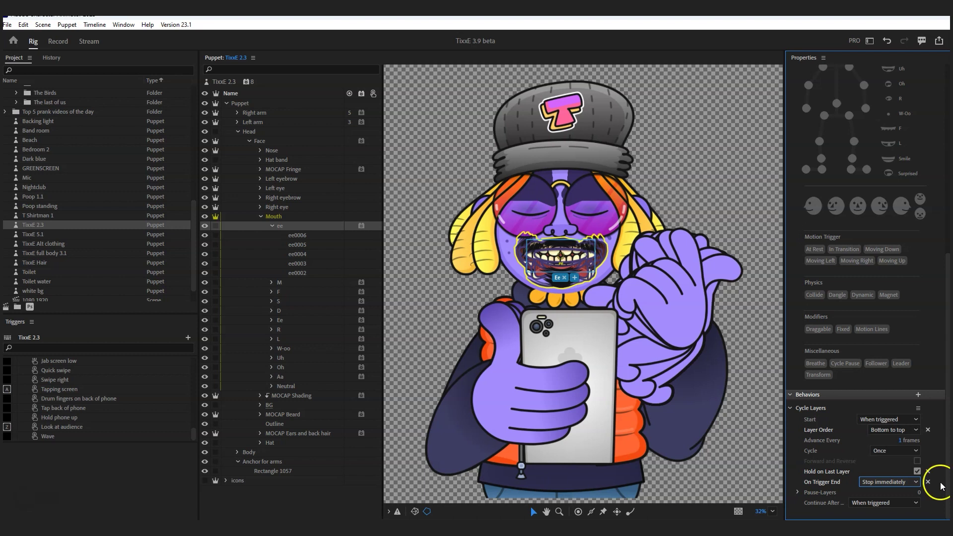
{"action": "mouse_move", "coordinate": [824, 464]}
{"action": "left_click", "coordinate": [887, 451]}
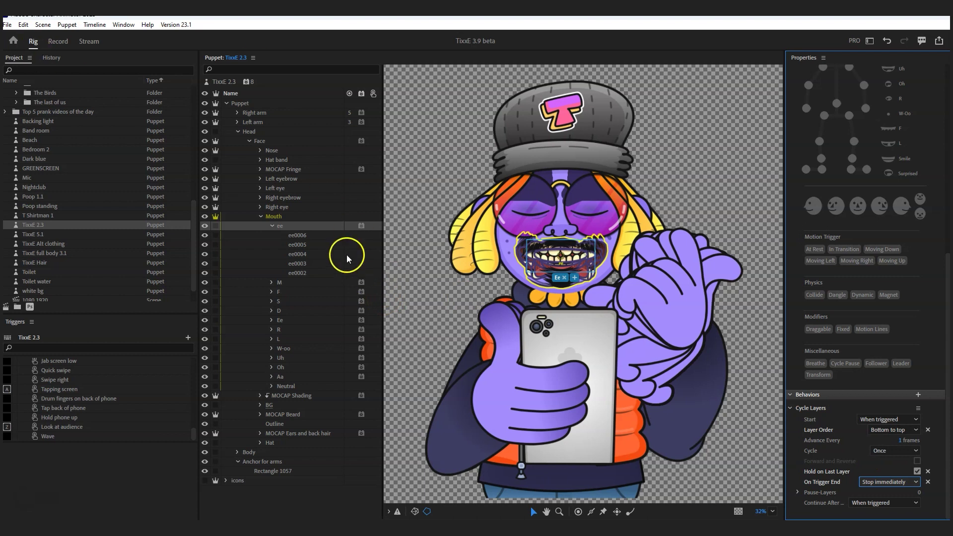
{"action": "left_click", "coordinate": [272, 226]}
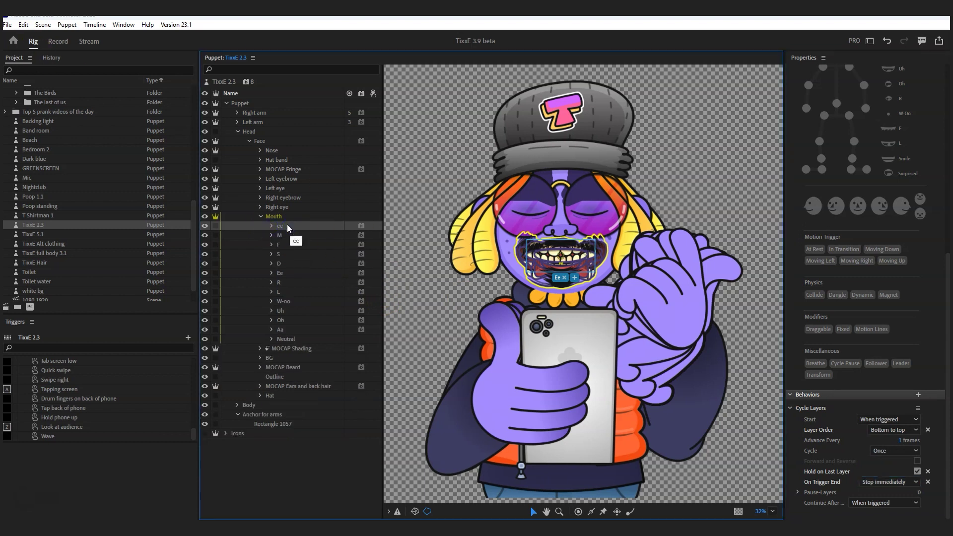
Delete the ee group from Mouth and return to Record mode
{"action": "key", "text": "Delete"}
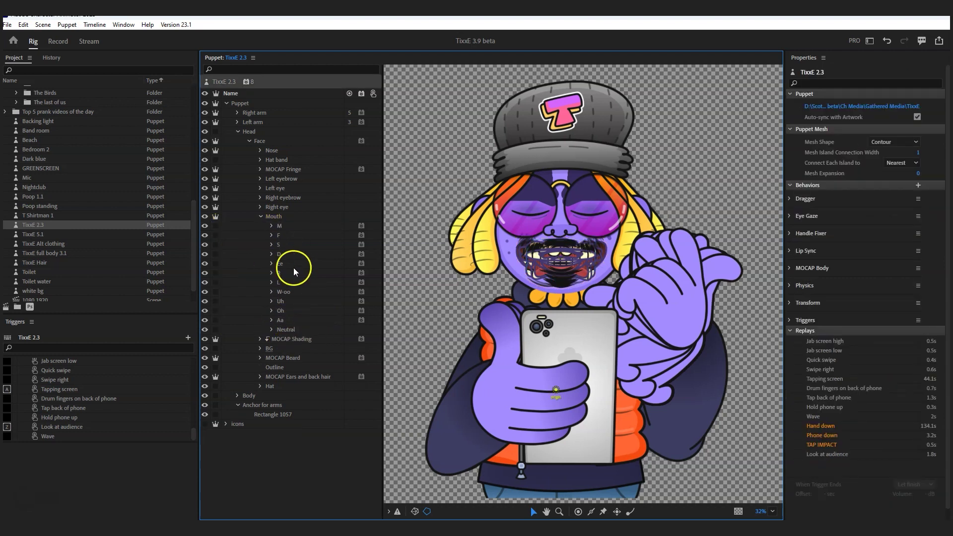
{"action": "left_click", "coordinate": [58, 42]}
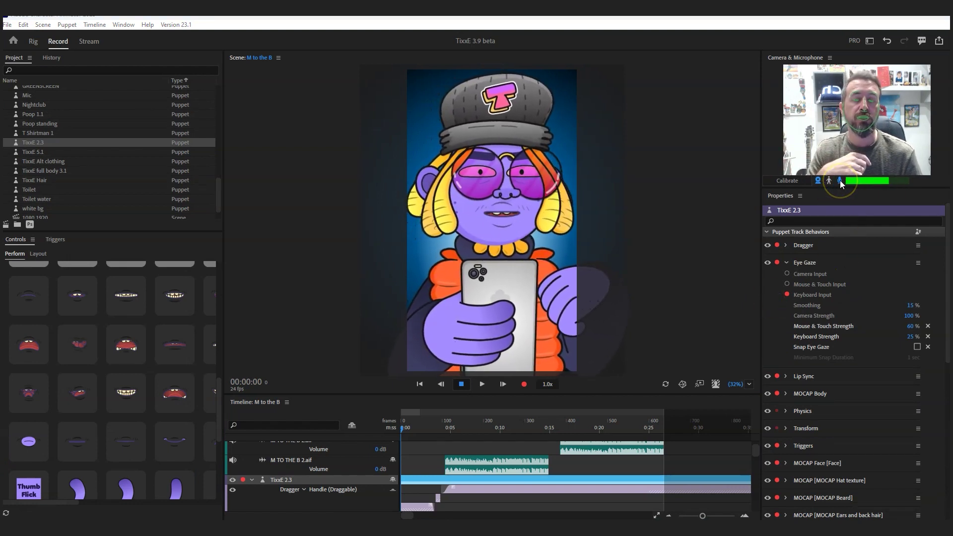
Switch to Adobe Animate's Tikky 2.0.fla from the taskbar
{"action": "left_click", "coordinate": [780, 182]}
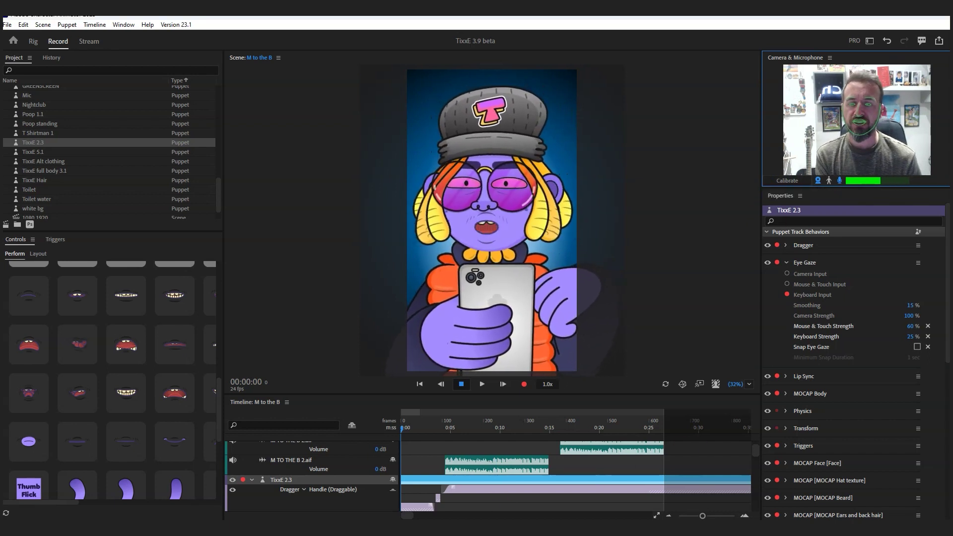
{"action": "mouse_move", "coordinate": [489, 526]}
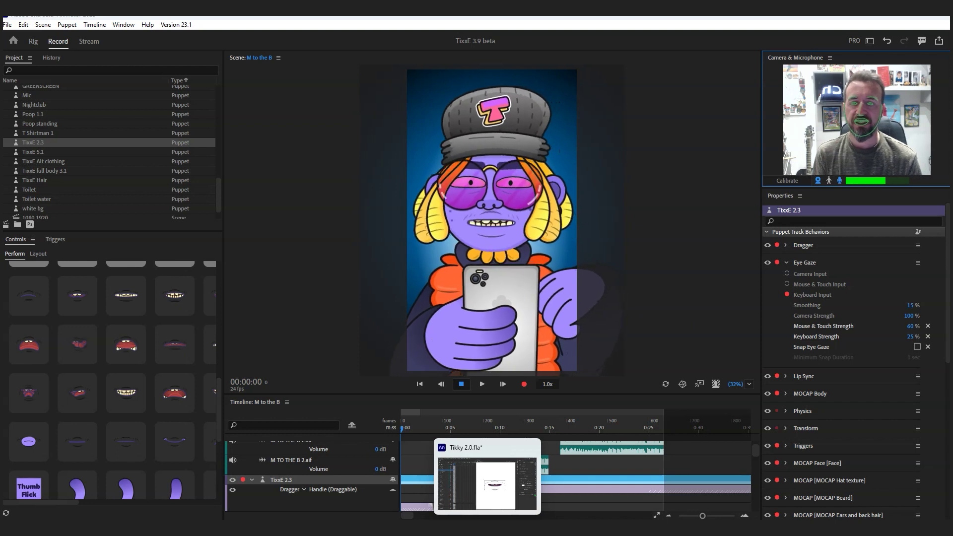
{"action": "left_click", "coordinate": [488, 481]}
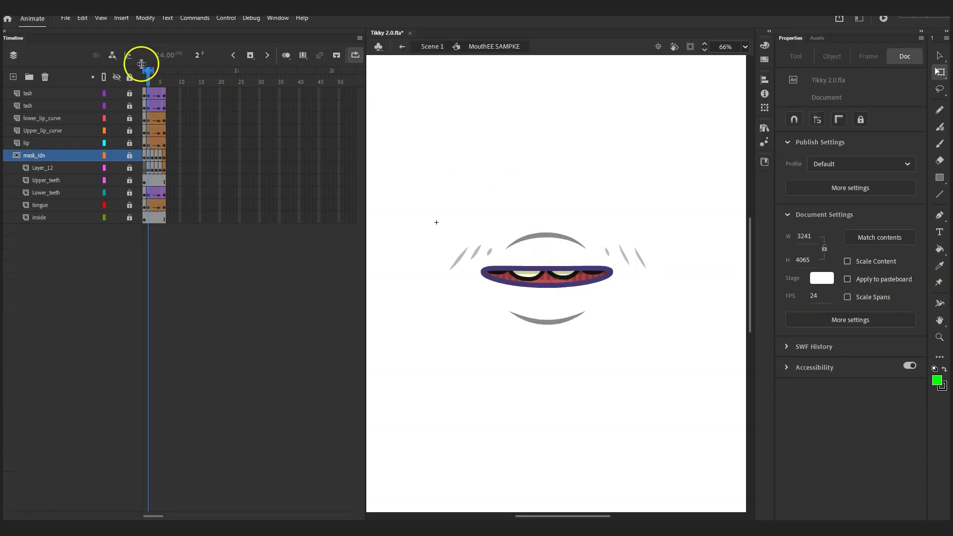
Scrub the MouthEE frames from the closed lip line to the grin, then back to frames 1–2
{"action": "left_click_drag", "start_coordinate": [148, 74], "coordinate": [164, 82]}
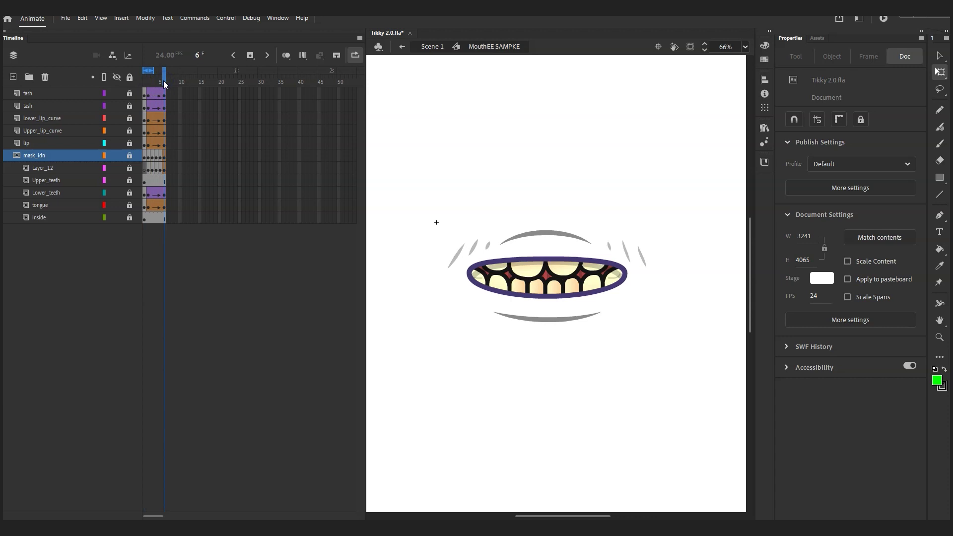
{"action": "left_click_drag", "start_coordinate": [163, 81], "coordinate": [145, 84]}
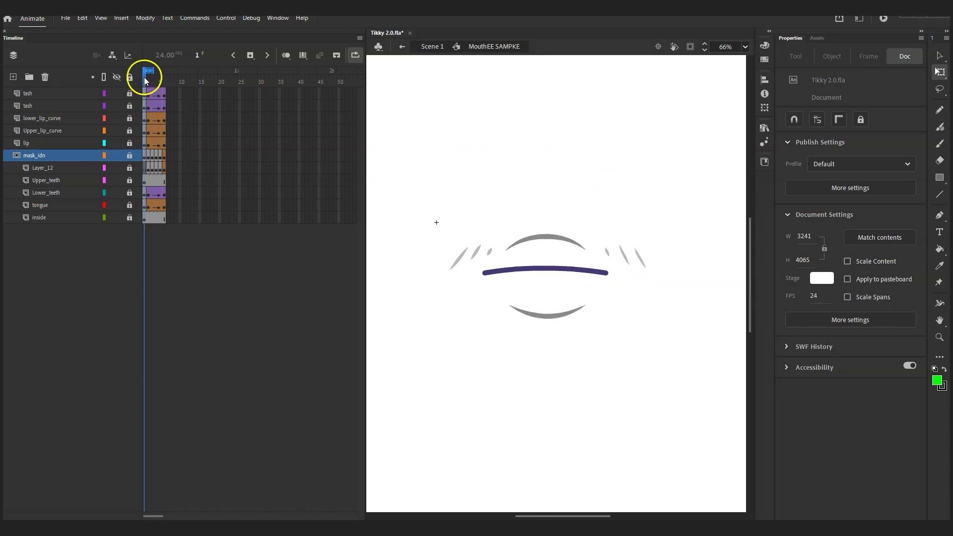
{"action": "mouse_move", "coordinate": [144, 77]}
{"action": "left_mouse_down"}
{"action": "mouse_move", "coordinate": [164, 80]}
{"action": "mouse_move", "coordinate": [148, 85]}
{"action": "left_mouse_up"}
Inspect the lower_lip_curve tween's Cubic Ease-Out easing presets, then close them and deselect
{"action": "left_click", "coordinate": [149, 121]}
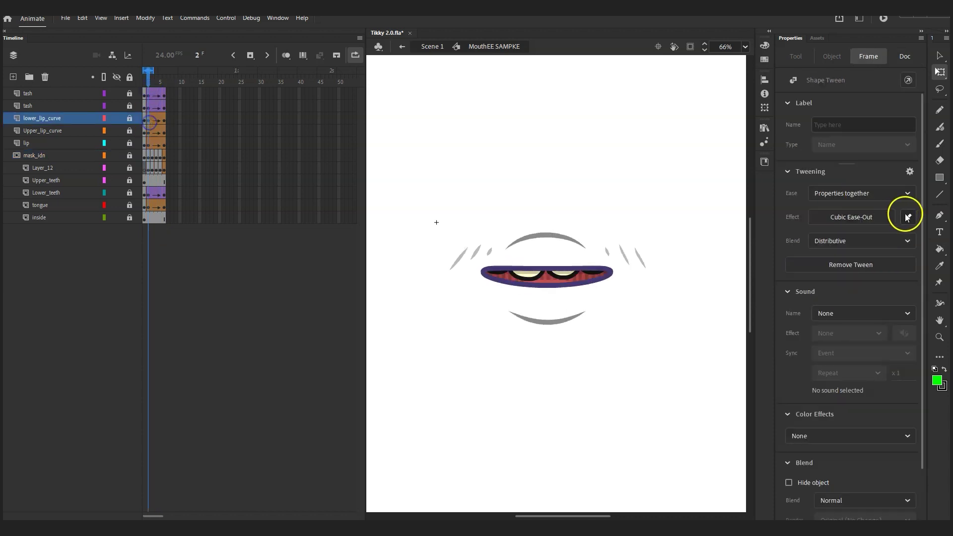
{"action": "left_click", "coordinate": [849, 213]}
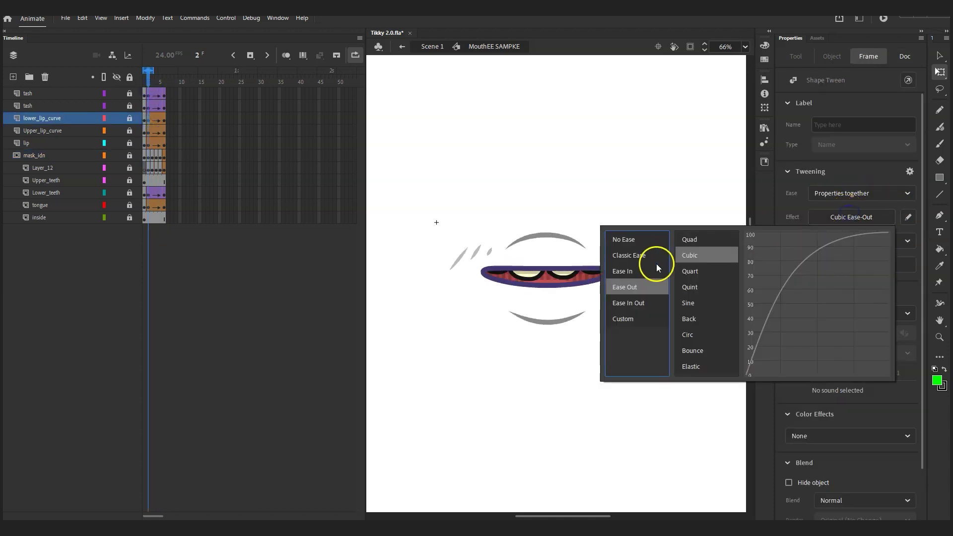
{"action": "left_click", "coordinate": [631, 288]}
{"action": "left_click", "coordinate": [150, 81]}
{"action": "left_click", "coordinate": [588, 247]}
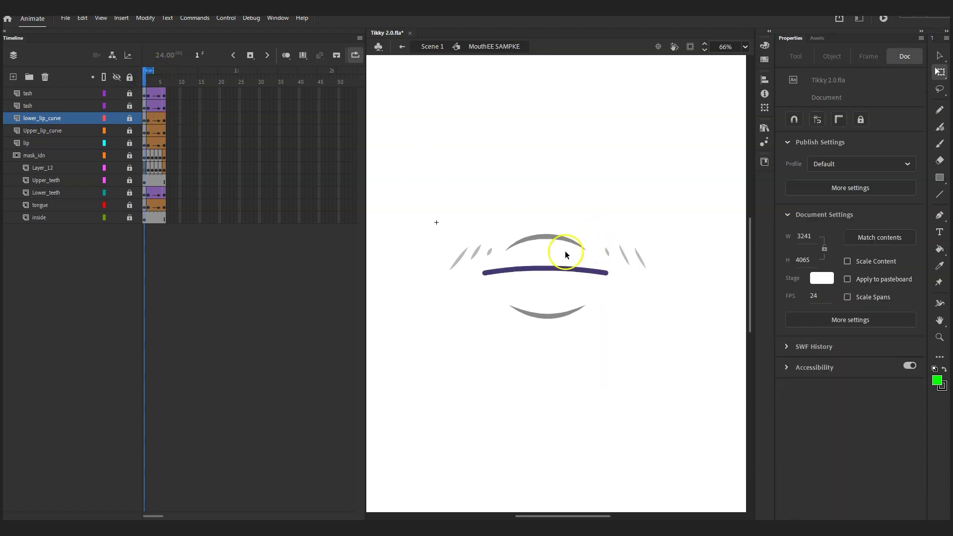
{"action": "left_click", "coordinate": [544, 269]}
Play the mouth animation and compare frames 1–3, then return to Character Animator
{"action": "left_click", "coordinate": [350, 55]}
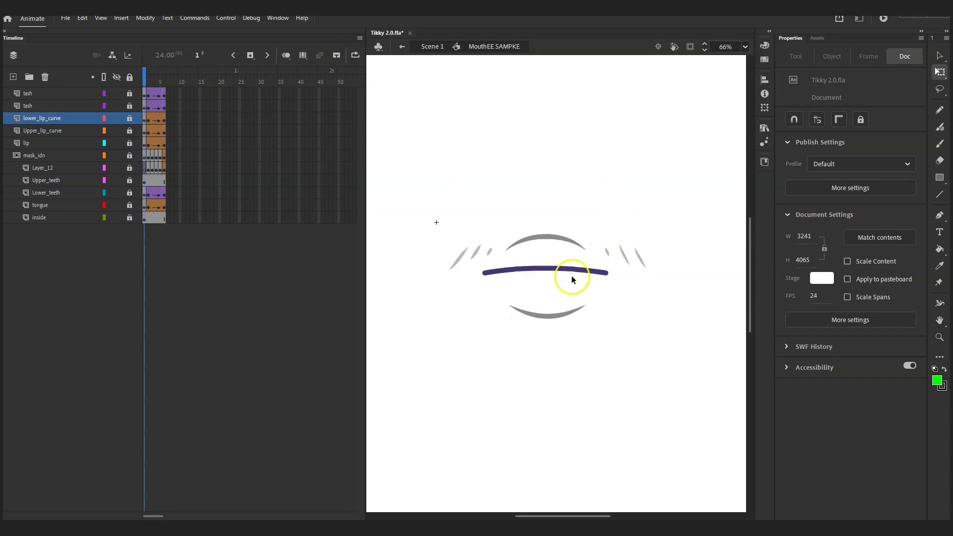
{"action": "left_click", "coordinate": [148, 78]}
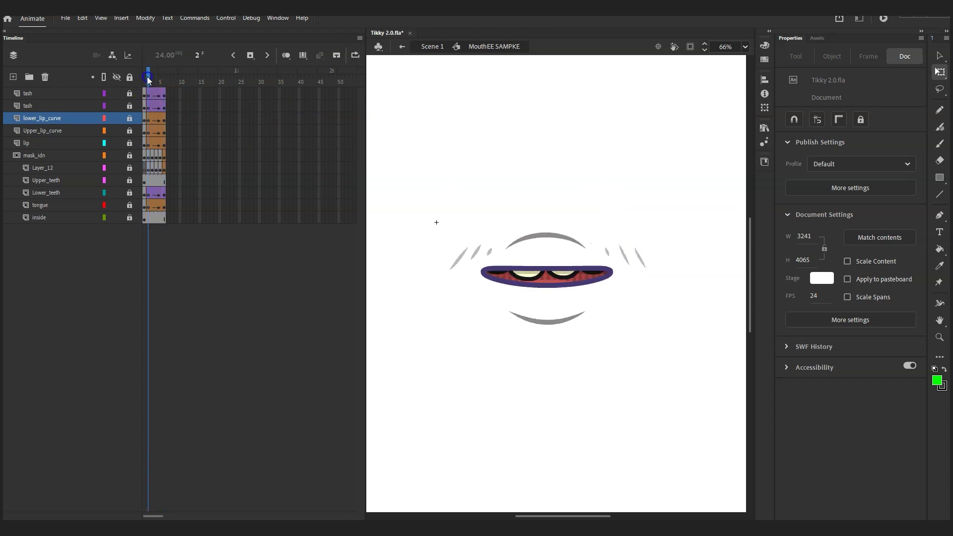
{"action": "left_click_drag", "start_coordinate": [148, 78], "coordinate": [153, 79]}
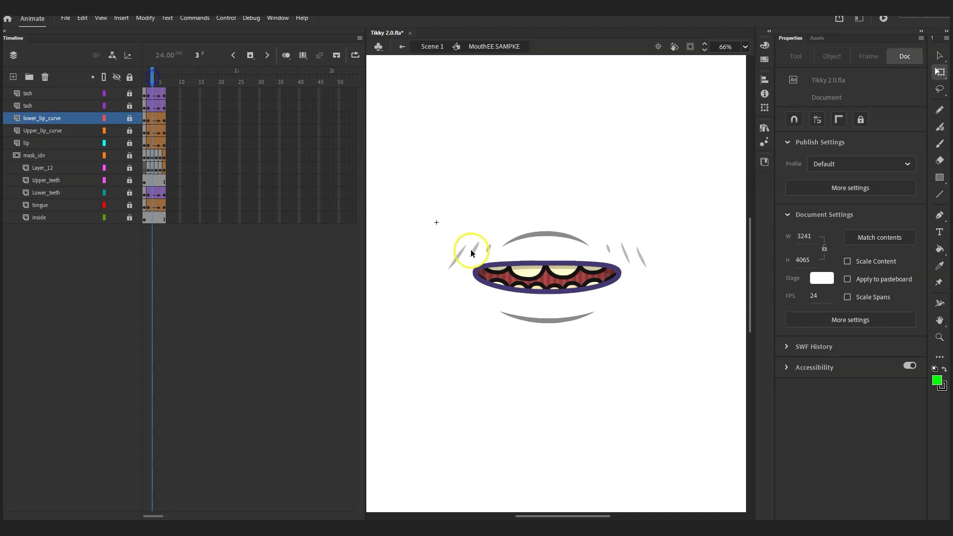
{"action": "left_click_drag", "start_coordinate": [154, 81], "coordinate": [149, 83]}
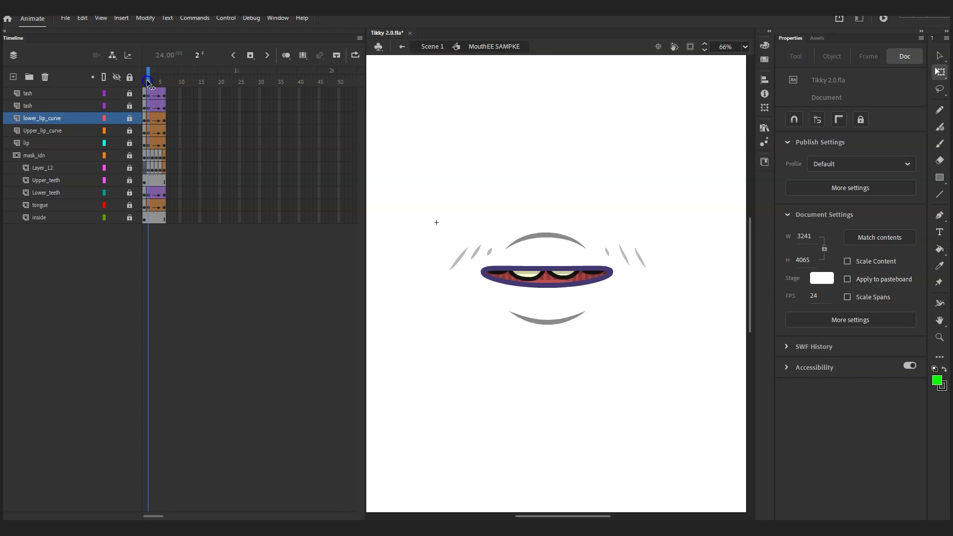
{"action": "left_click_drag", "start_coordinate": [147, 79], "coordinate": [153, 80]}
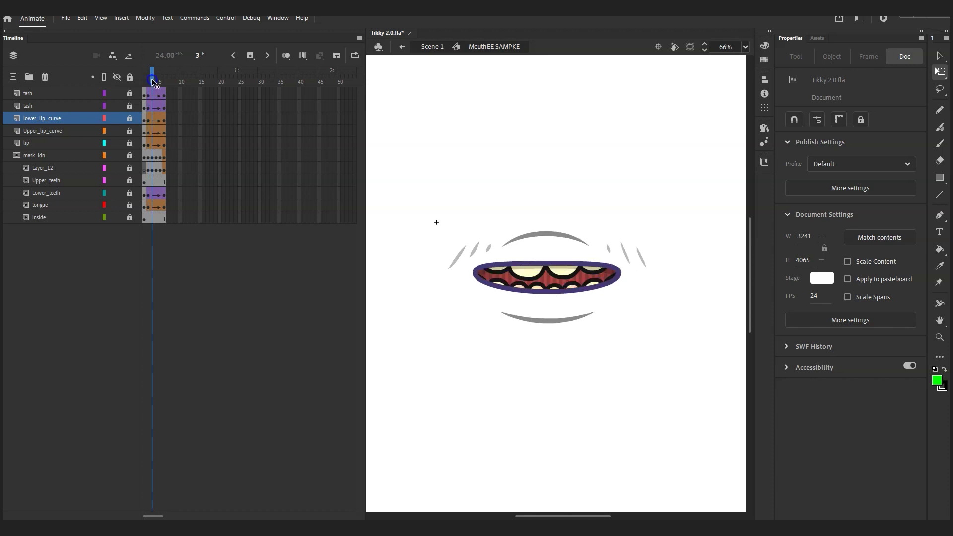
{"action": "left_click_drag", "start_coordinate": [152, 81], "coordinate": [145, 85]}
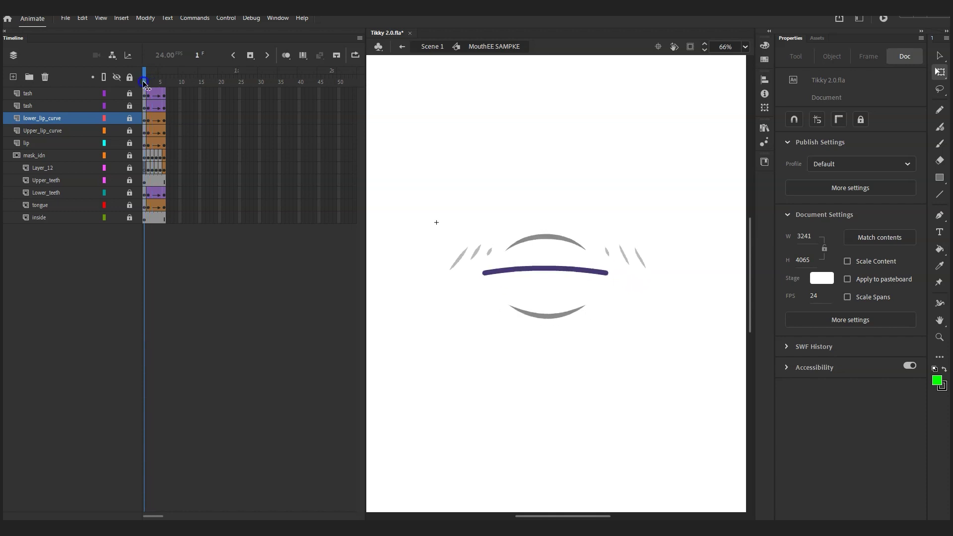
{"action": "mouse_move", "coordinate": [146, 84]}
{"action": "left_mouse_down"}
{"action": "mouse_move", "coordinate": [155, 81]}
{"action": "mouse_move", "coordinate": [150, 90]}
{"action": "left_mouse_up"}
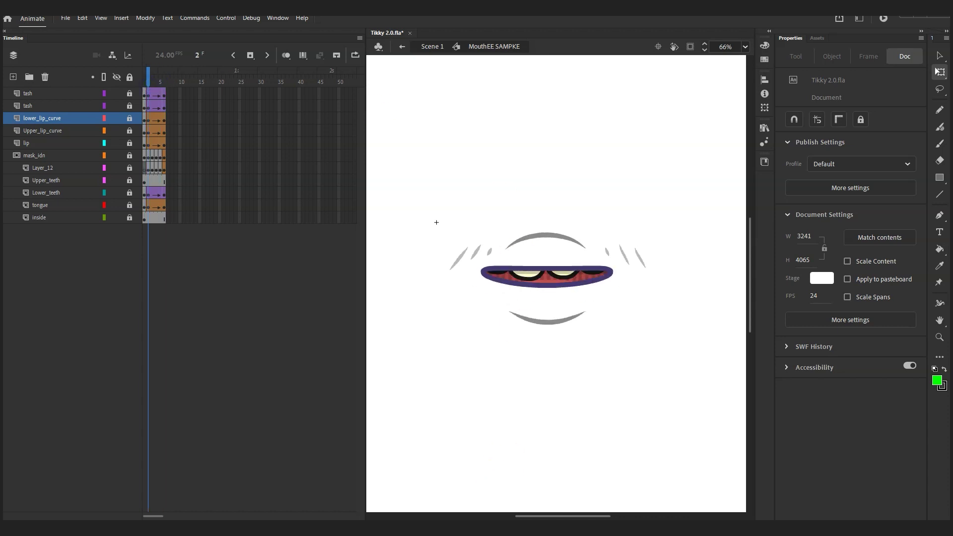
{"action": "left_click", "coordinate": [469, 474]}
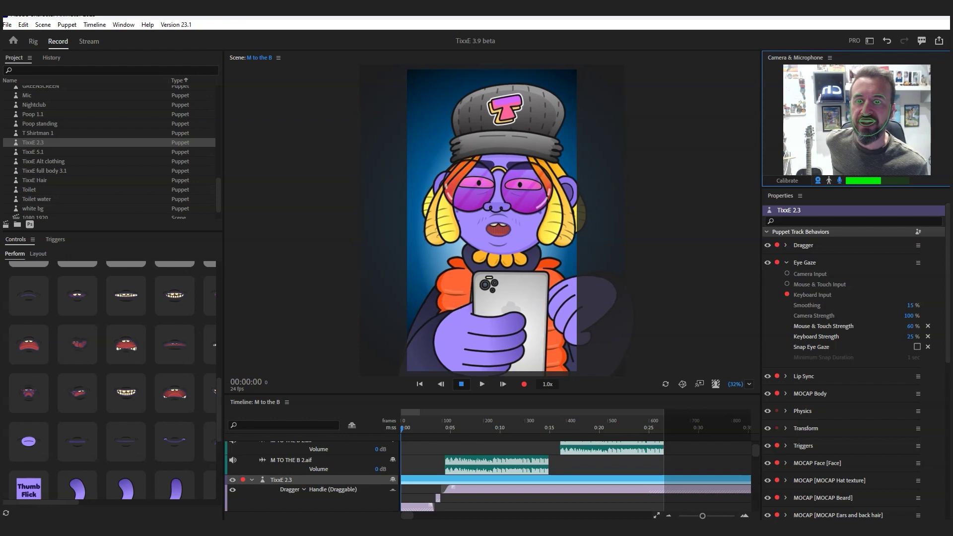
Switch the TixxE 2.3 puppet into Rig mode
{"action": "left_click", "coordinate": [33, 41]}
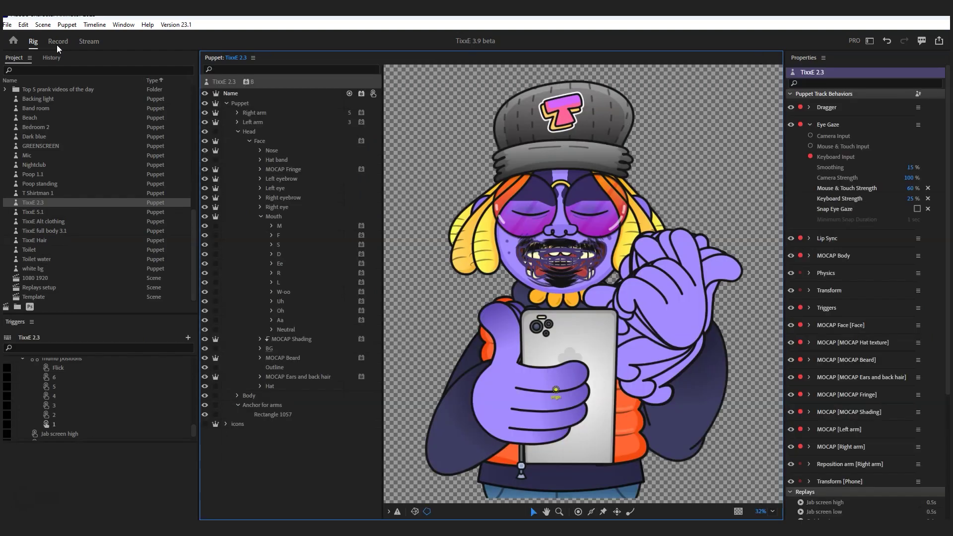
{"action": "scroll", "coordinate": [82, 197], "scroll_direction": "up", "scroll_amount": 10}
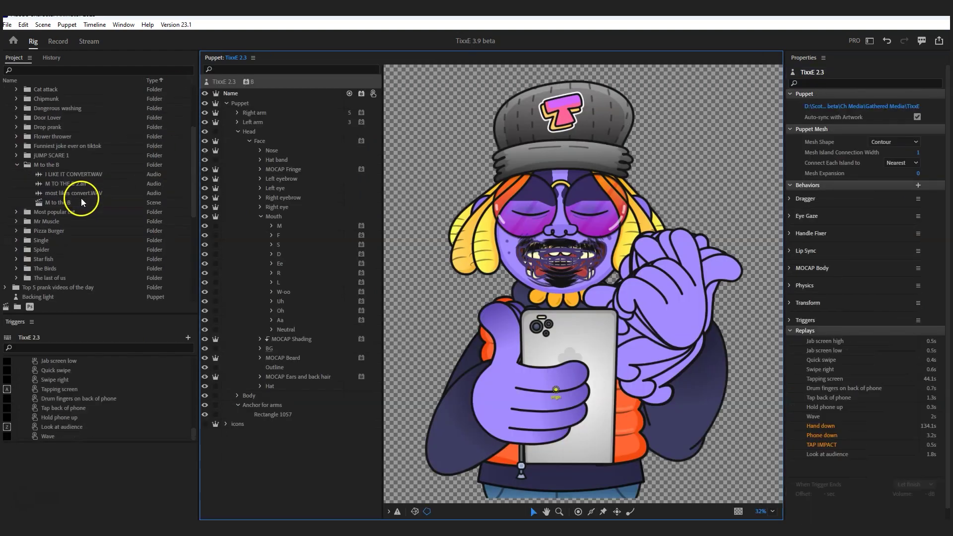
{"action": "left_click", "coordinate": [6, 156]}
{"action": "scroll", "coordinate": [76, 373], "scroll_direction": "up", "scroll_amount": 3}
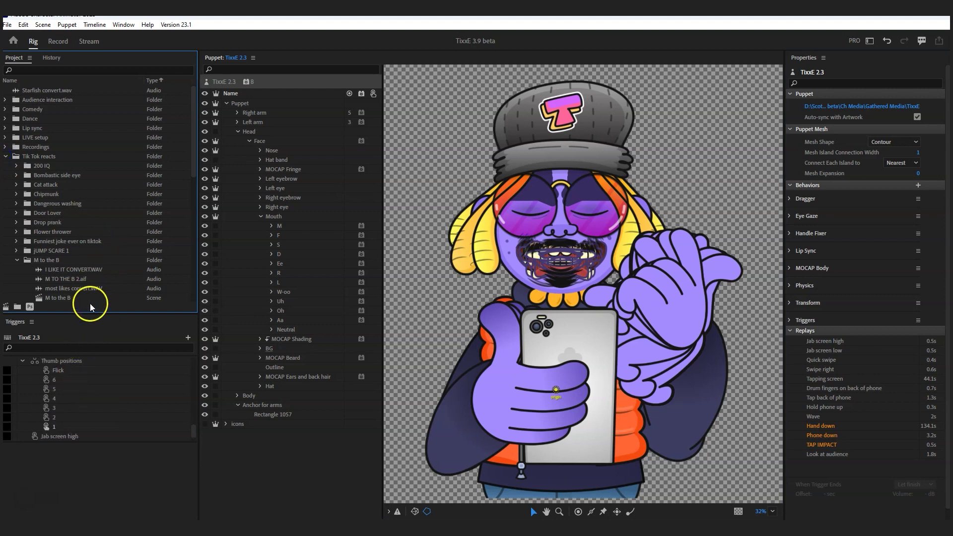
Enlarge the Triggers panel and select the Smile expression trigger
{"action": "left_click_drag", "start_coordinate": [90, 313], "coordinate": [105, 153]}
{"action": "scroll", "coordinate": [103, 308], "scroll_direction": "up", "scroll_amount": 10}
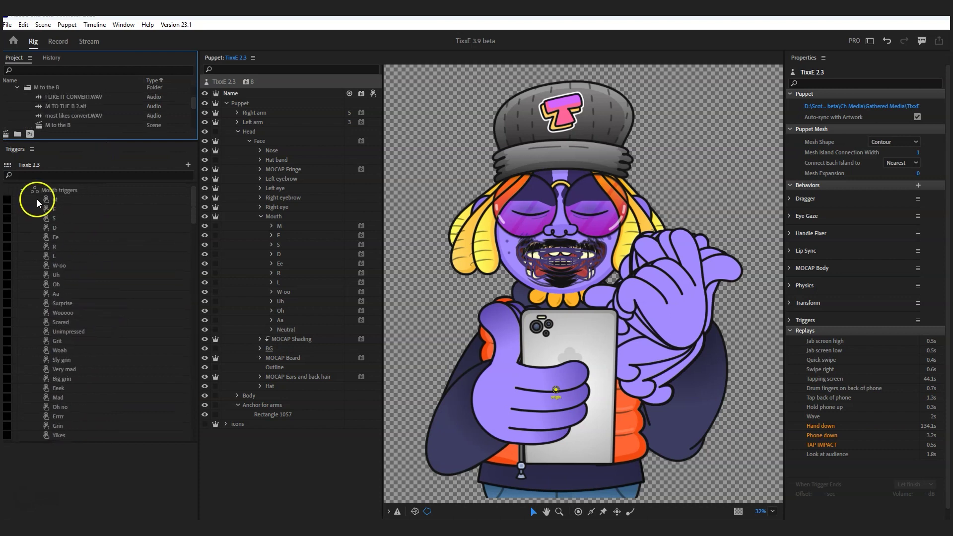
{"action": "scroll", "coordinate": [98, 275], "scroll_direction": "down", "scroll_amount": 10}
{"action": "scroll", "coordinate": [100, 284], "scroll_direction": "down", "scroll_amount": 10}
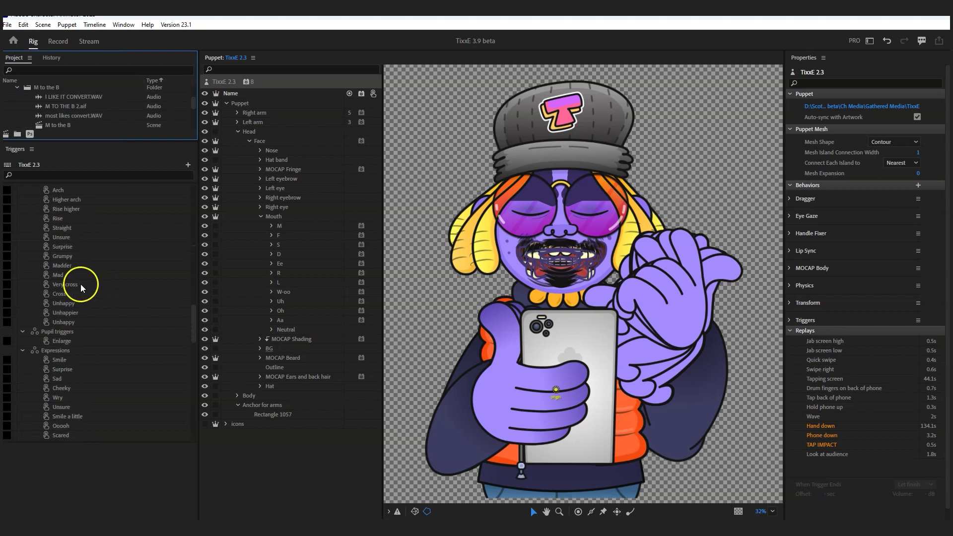
{"action": "scroll", "coordinate": [81, 284], "scroll_direction": "down", "scroll_amount": 3}
{"action": "left_click", "coordinate": [66, 360]}
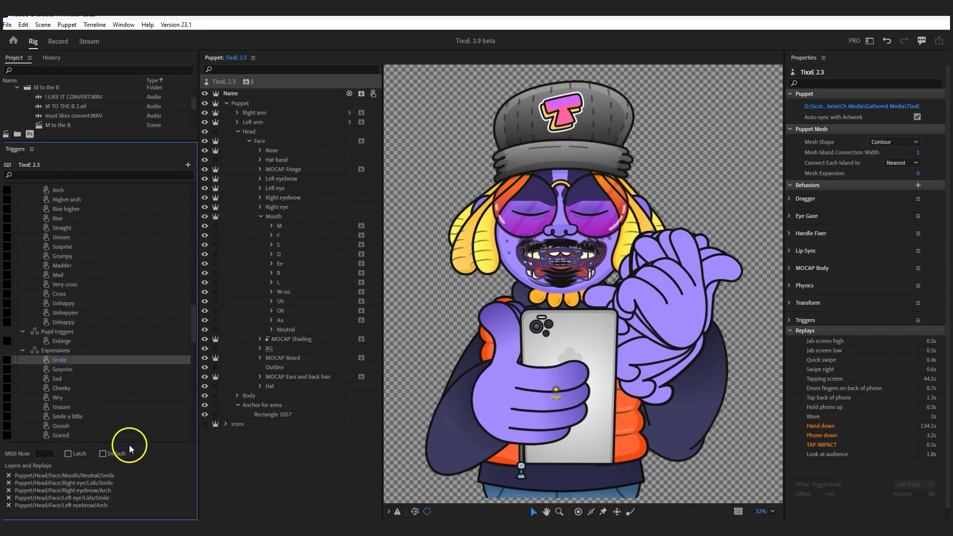
Expand Smile's layer list and review its mouth Smile, eye-lid Smile and eyebrow Arch layers
{"action": "left_click_drag", "start_coordinate": [120, 445], "coordinate": [141, 300]}
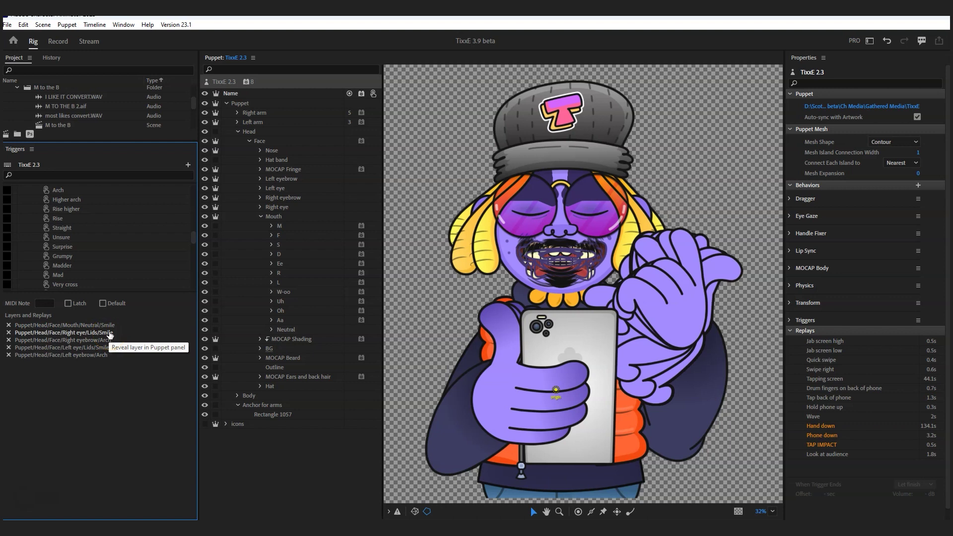
{"action": "left_click", "coordinate": [104, 353]}
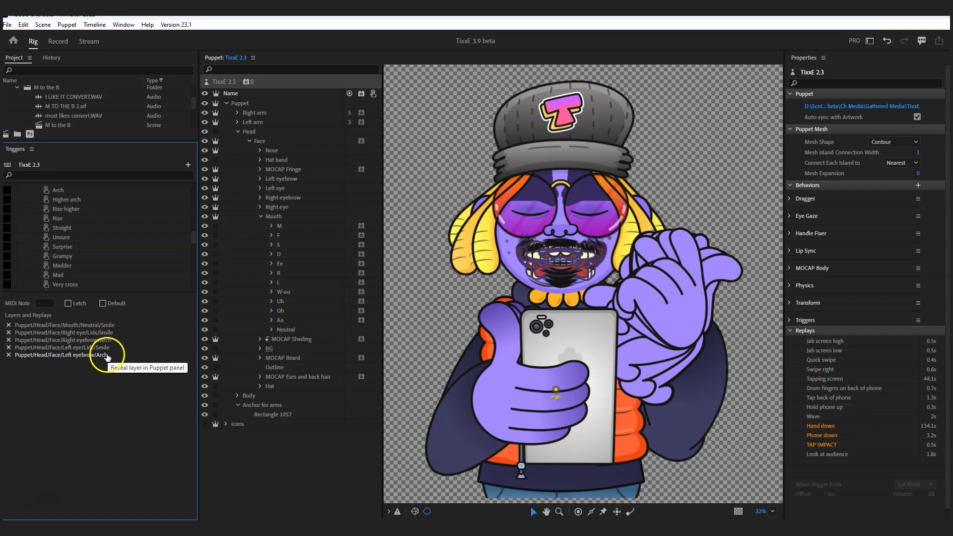
{"action": "left_click", "coordinate": [108, 343]}
{"action": "left_click", "coordinate": [110, 336]}
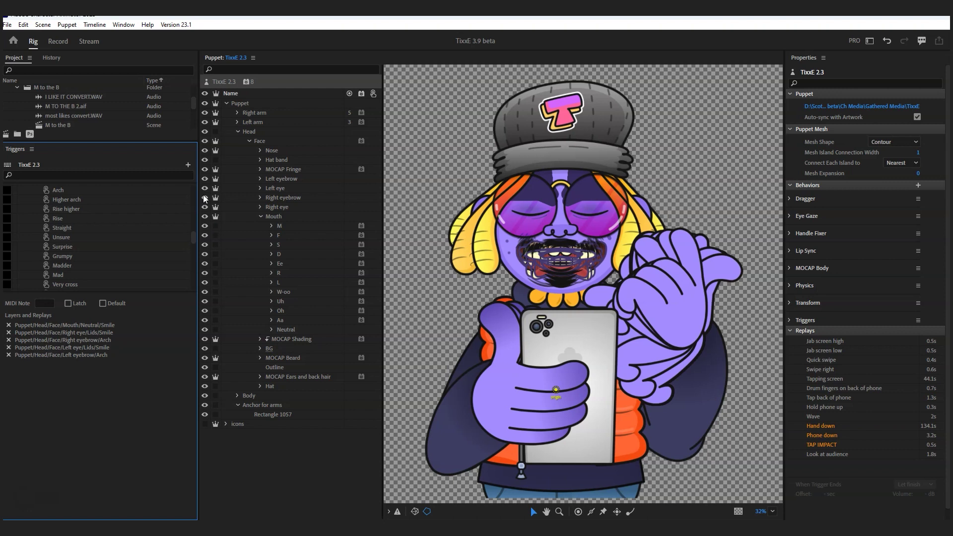
Return to Record mode to perform the puppet live in the M to the B scene
{"action": "left_click", "coordinate": [57, 41]}
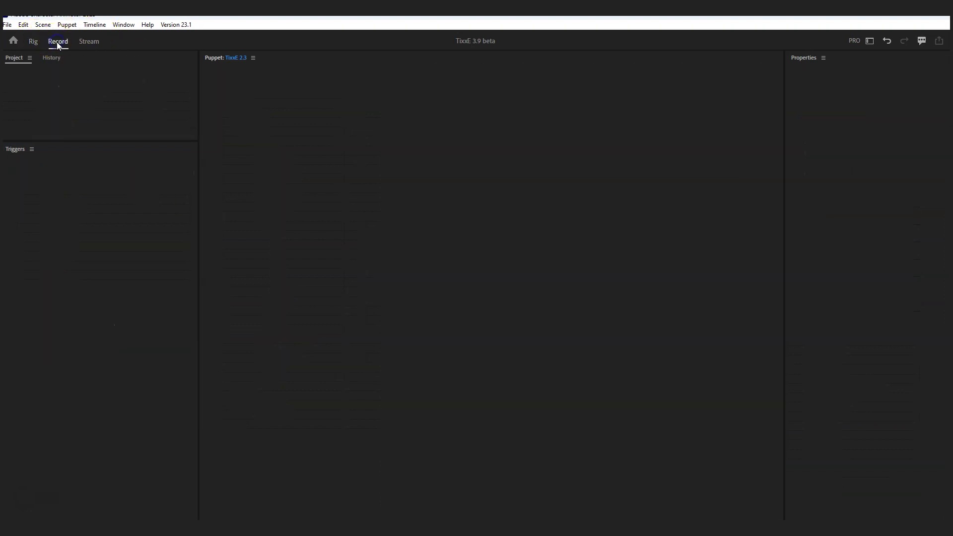